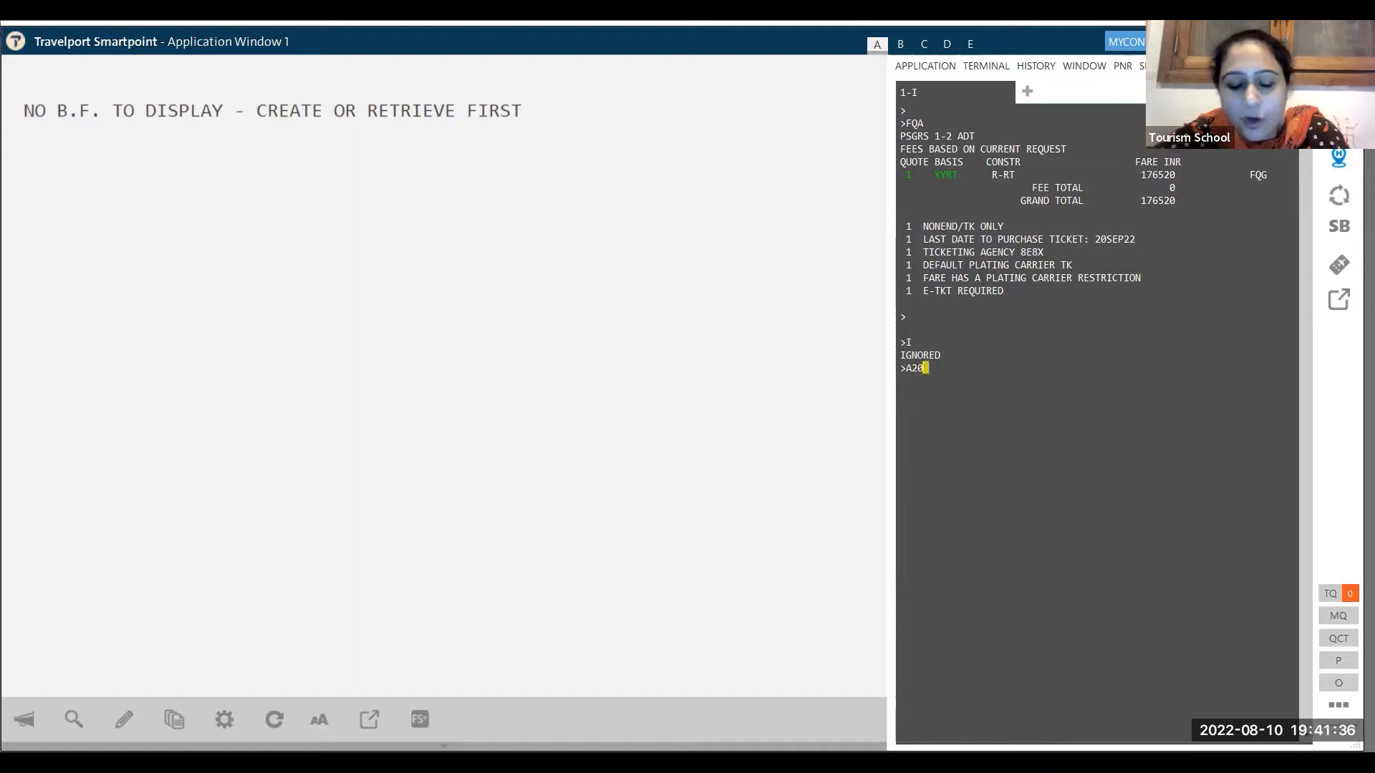
# - Correct the entry to A10OCTDELWAW to show Delhi–Warsaw availability for 10 October
pyautogui.press('BackSpace')
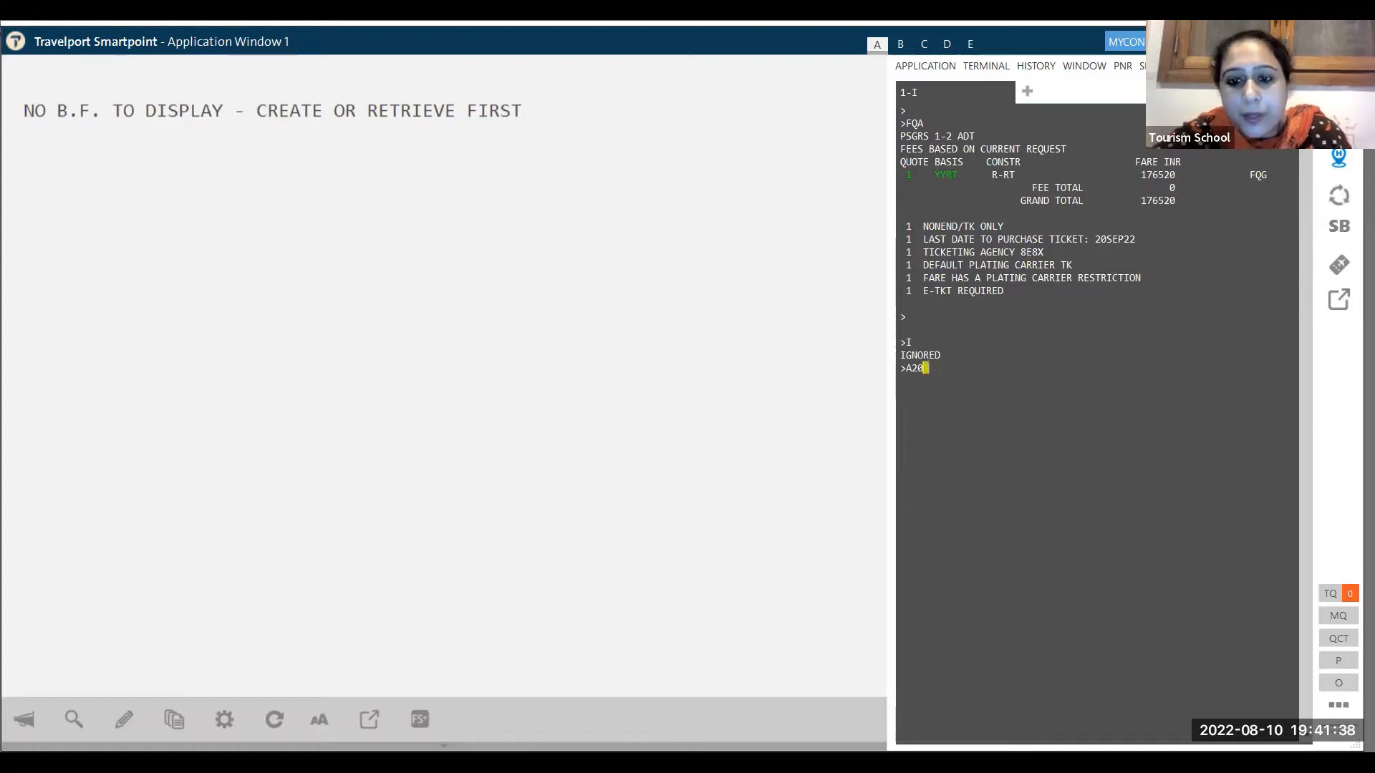
pyautogui.write('0OCTDE')
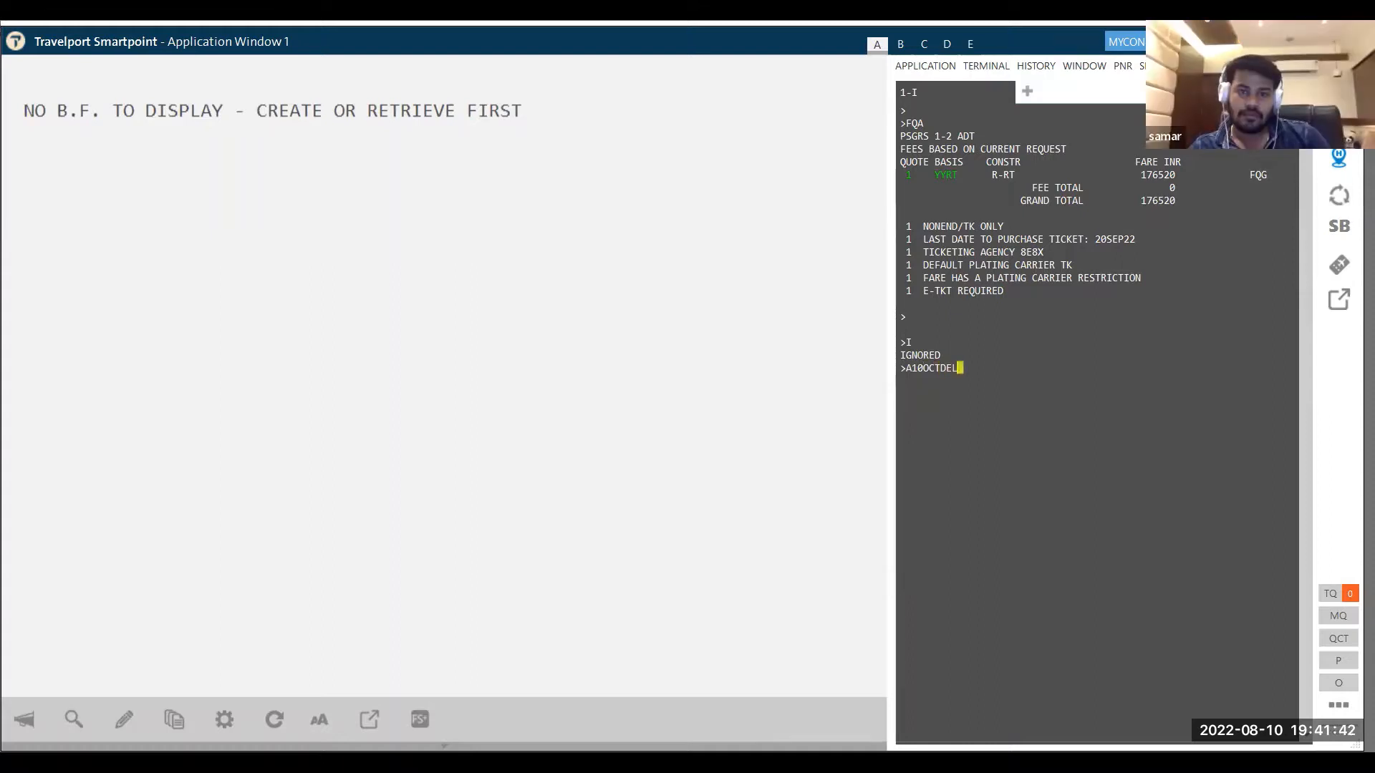
pyautogui.write('L')
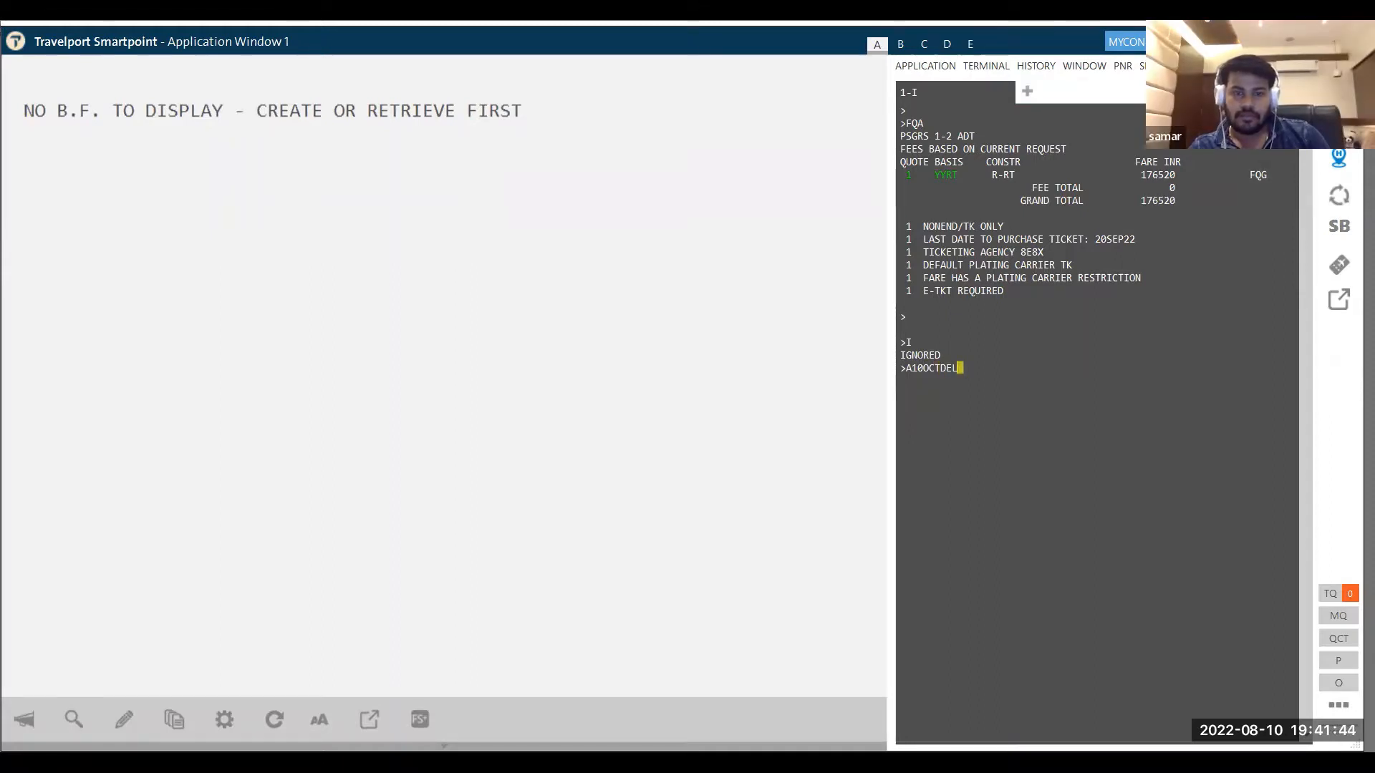
pyautogui.write('WAW')
pyautogui.press('Return')
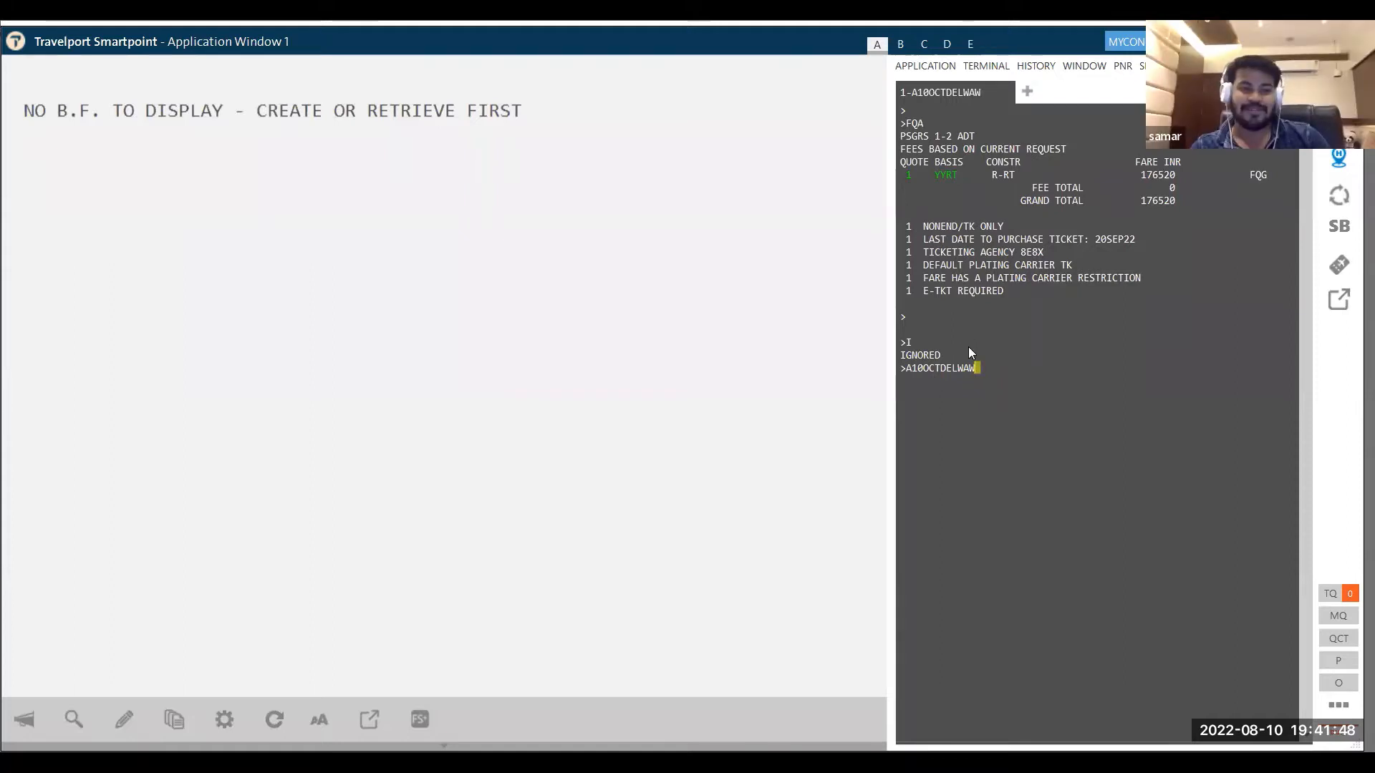
# - Clear the current work and list Lufthansa Delhi–Frankfurt flights for 5 October
pyautogui.write('I')
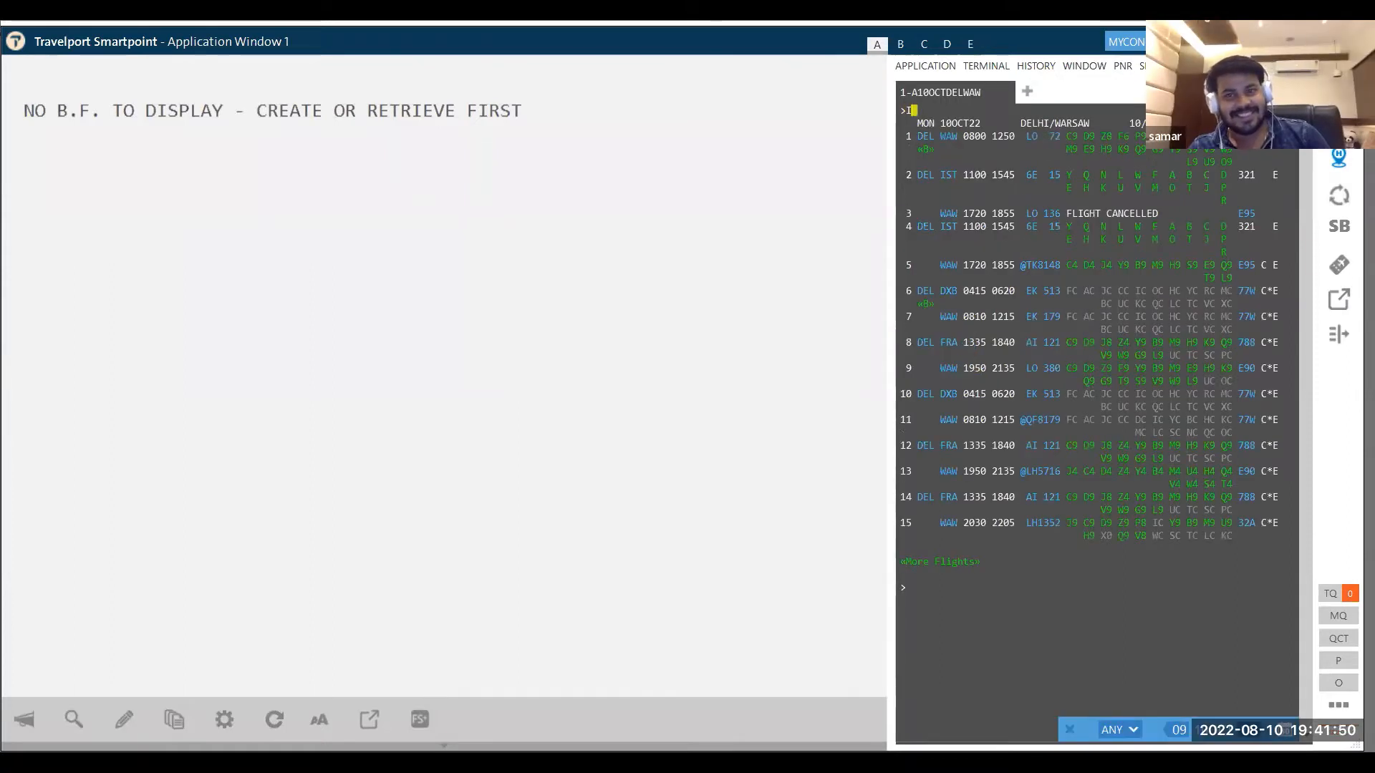
pyautogui.press('Return')
pyautogui.write('A')
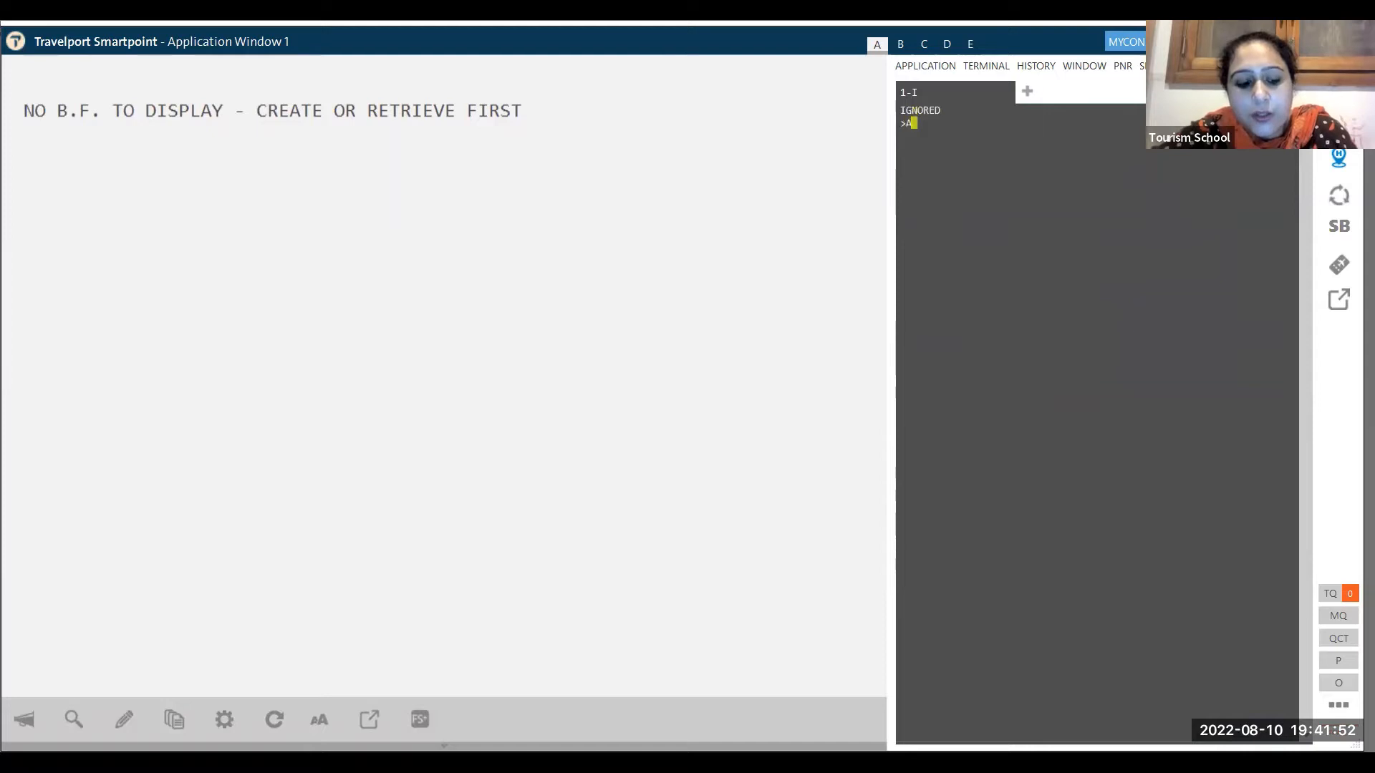
pyautogui.write('05')
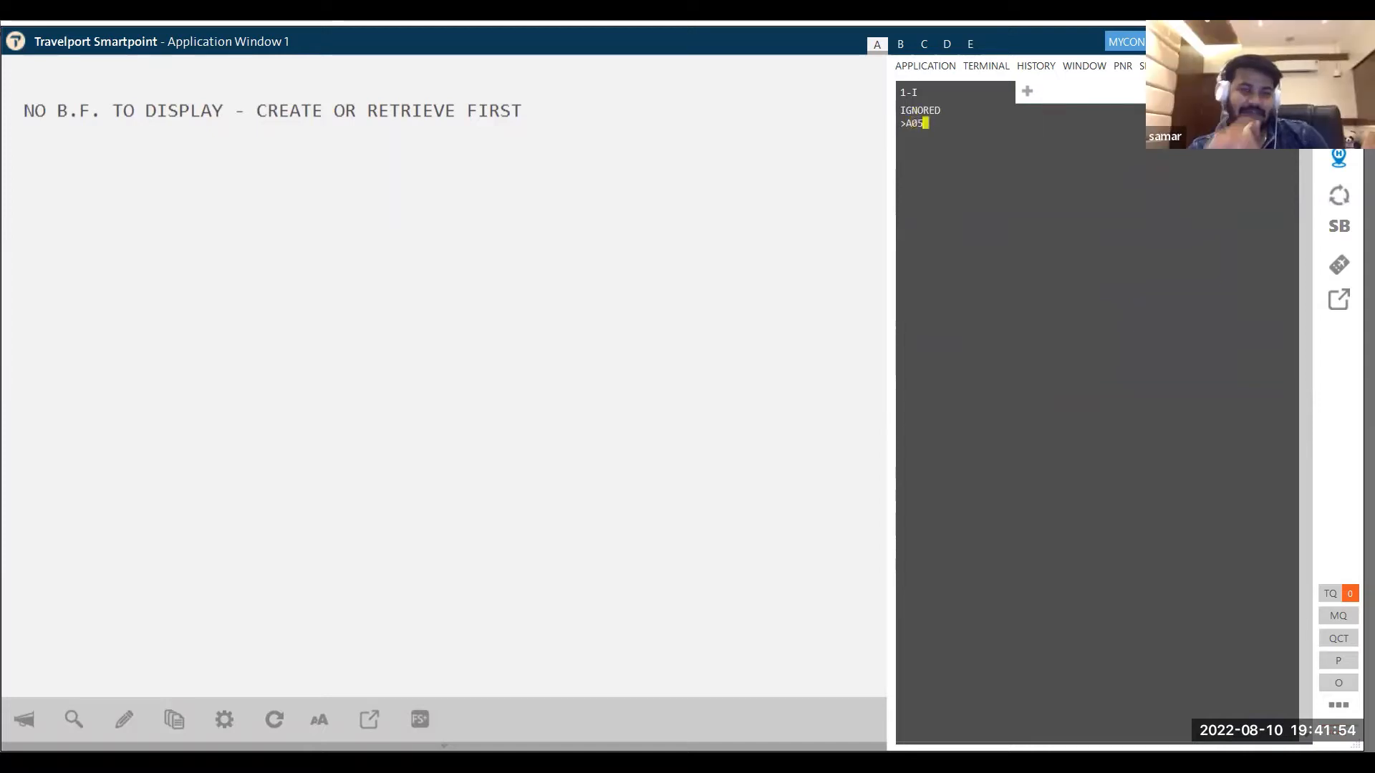
pyautogui.write('OCTDEL')
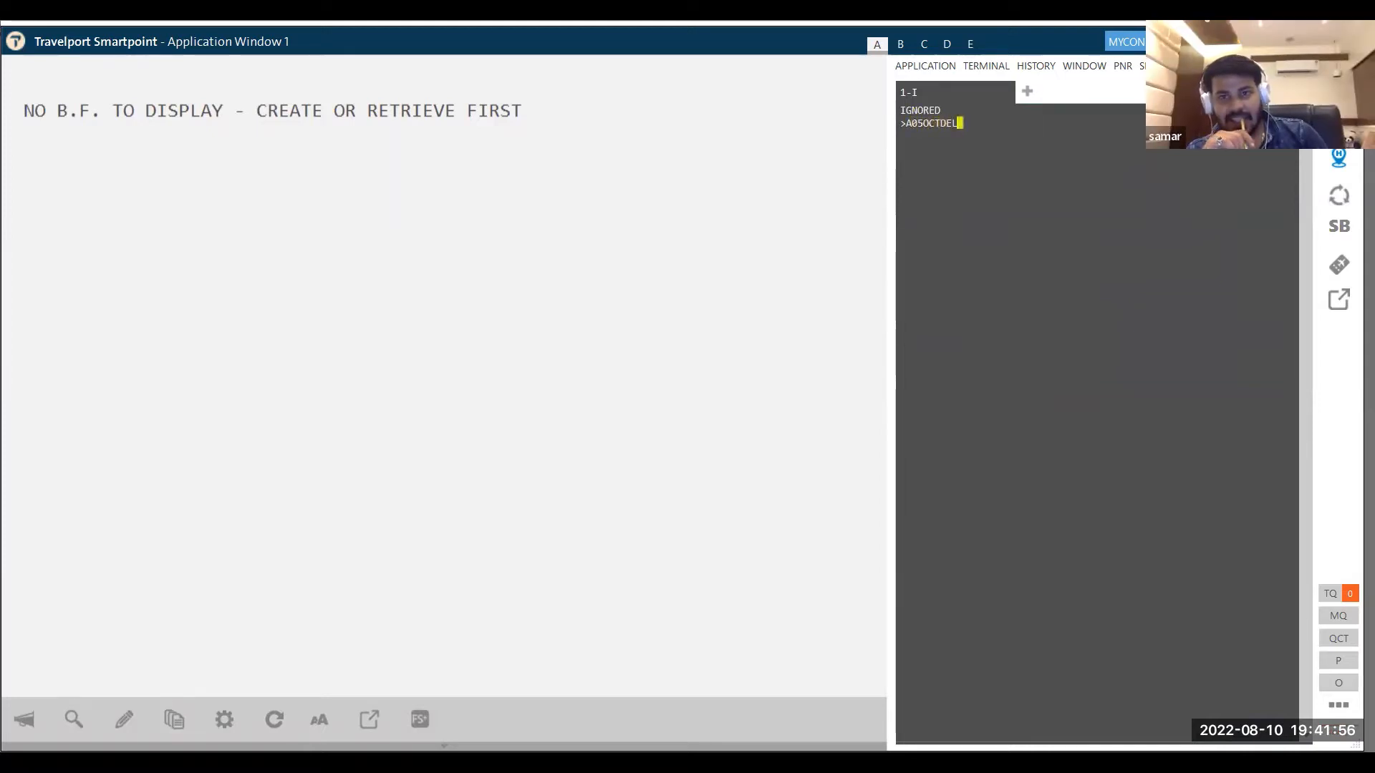
pyautogui.write('FRA/')
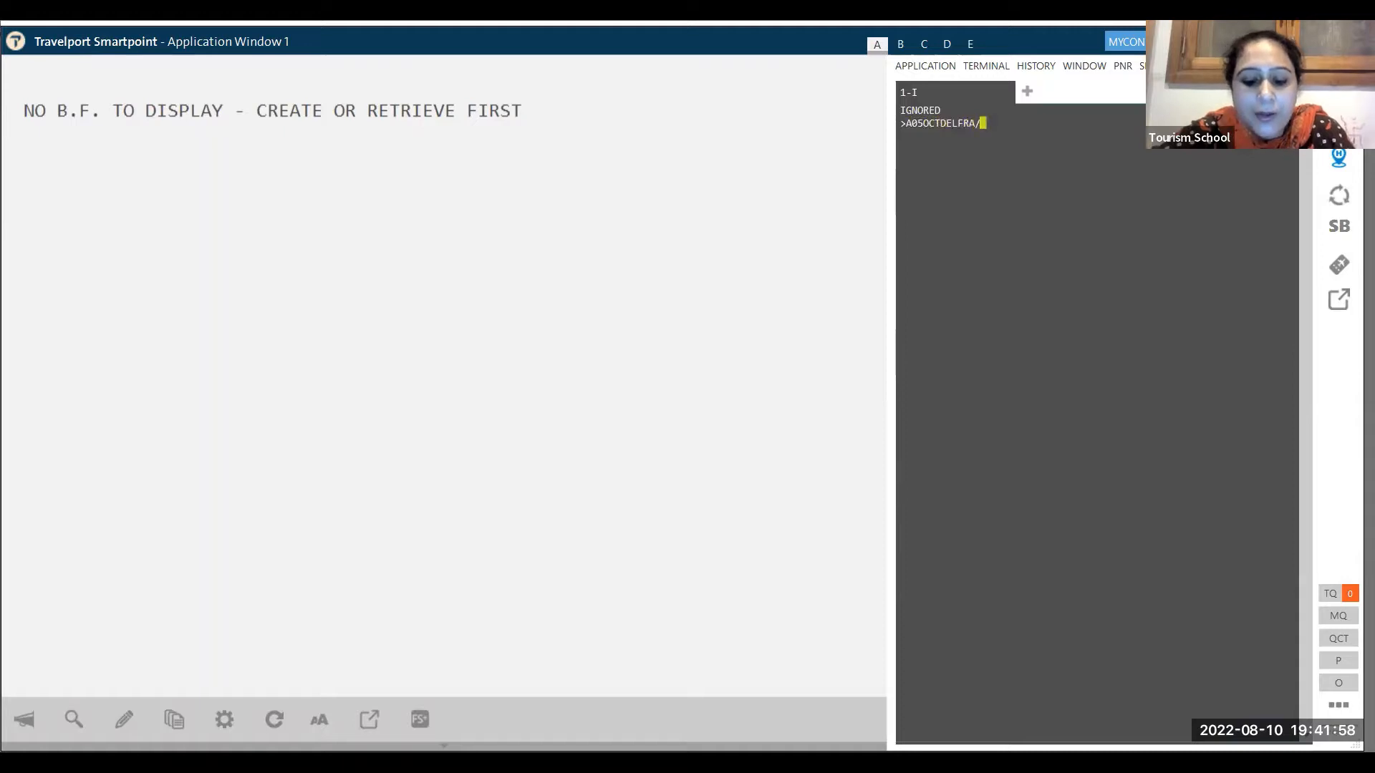
pyautogui.write('LH')
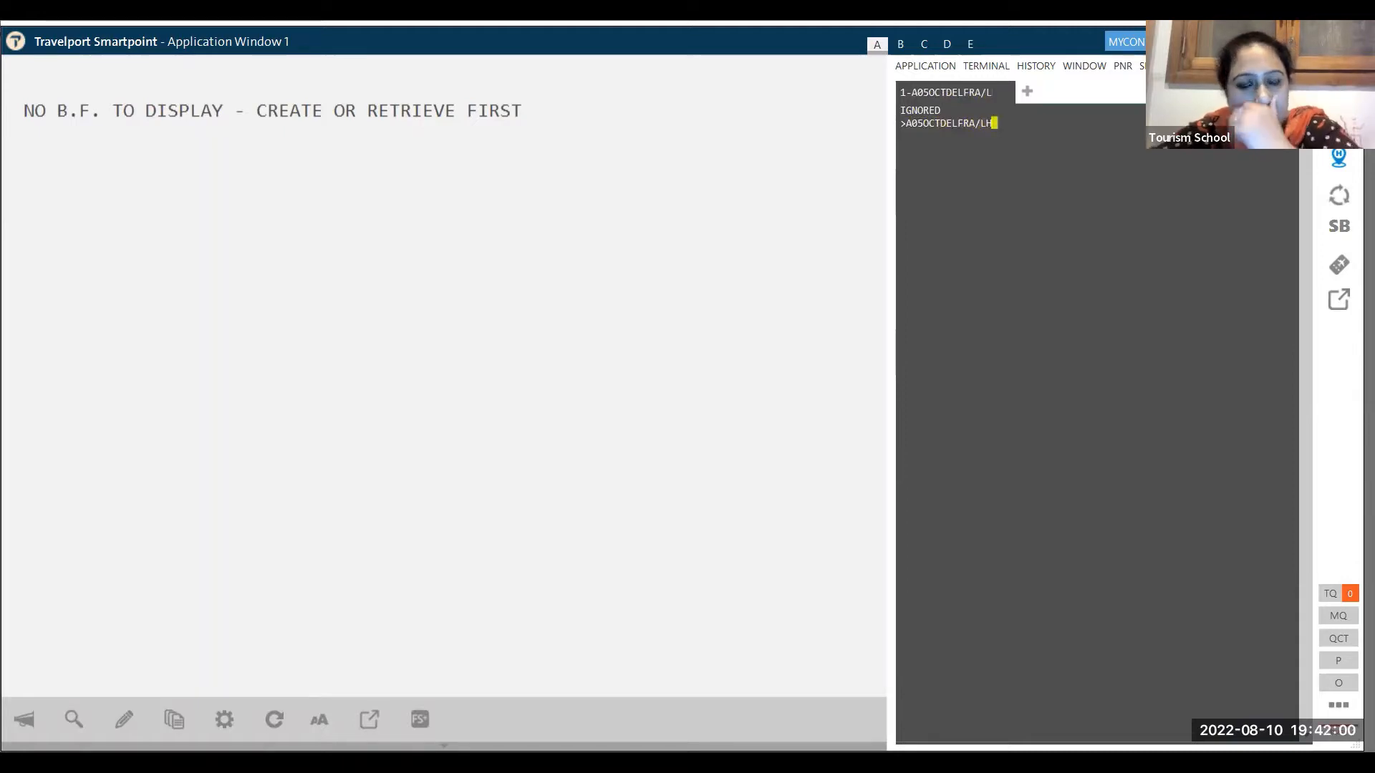
pyautogui.press('Return')
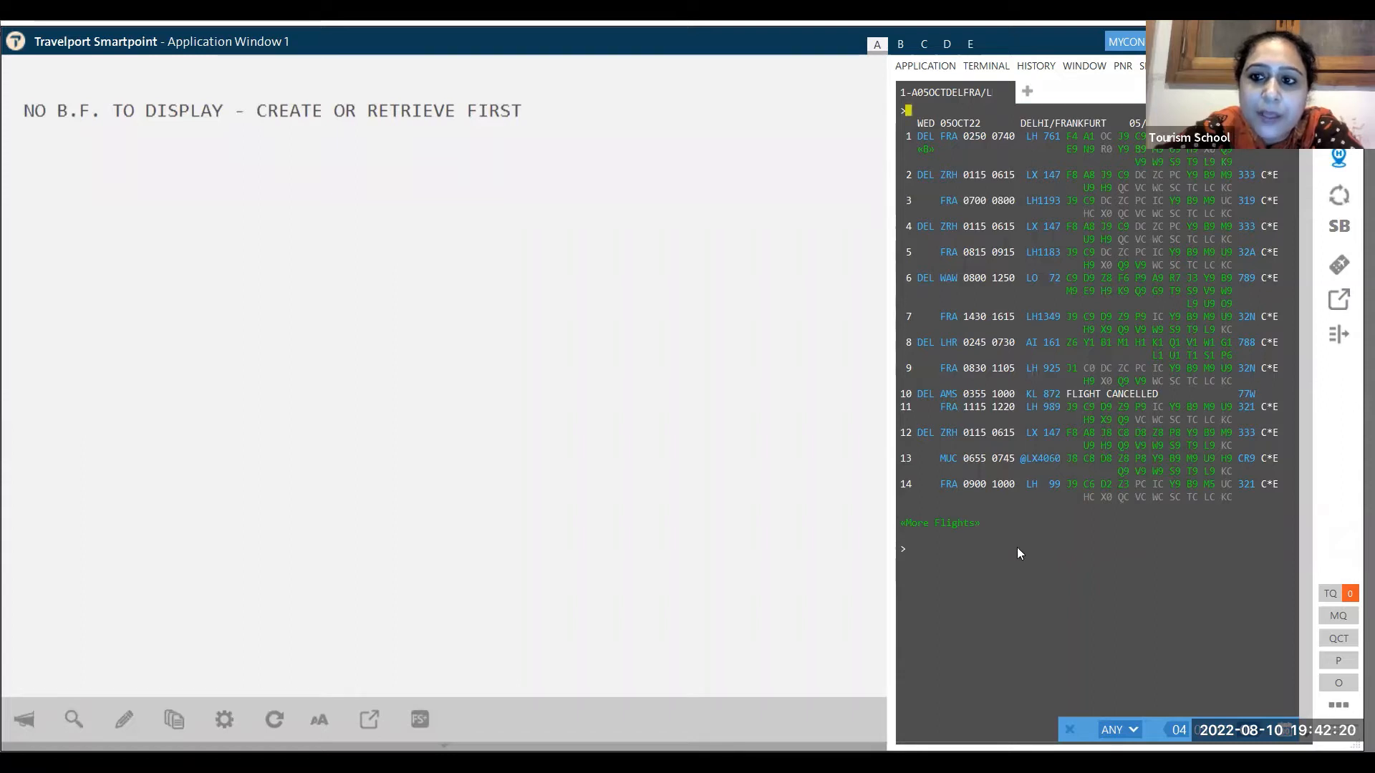
# - Book one B-class seat on LH 761 from the availability list
pyautogui.click(920, 549)
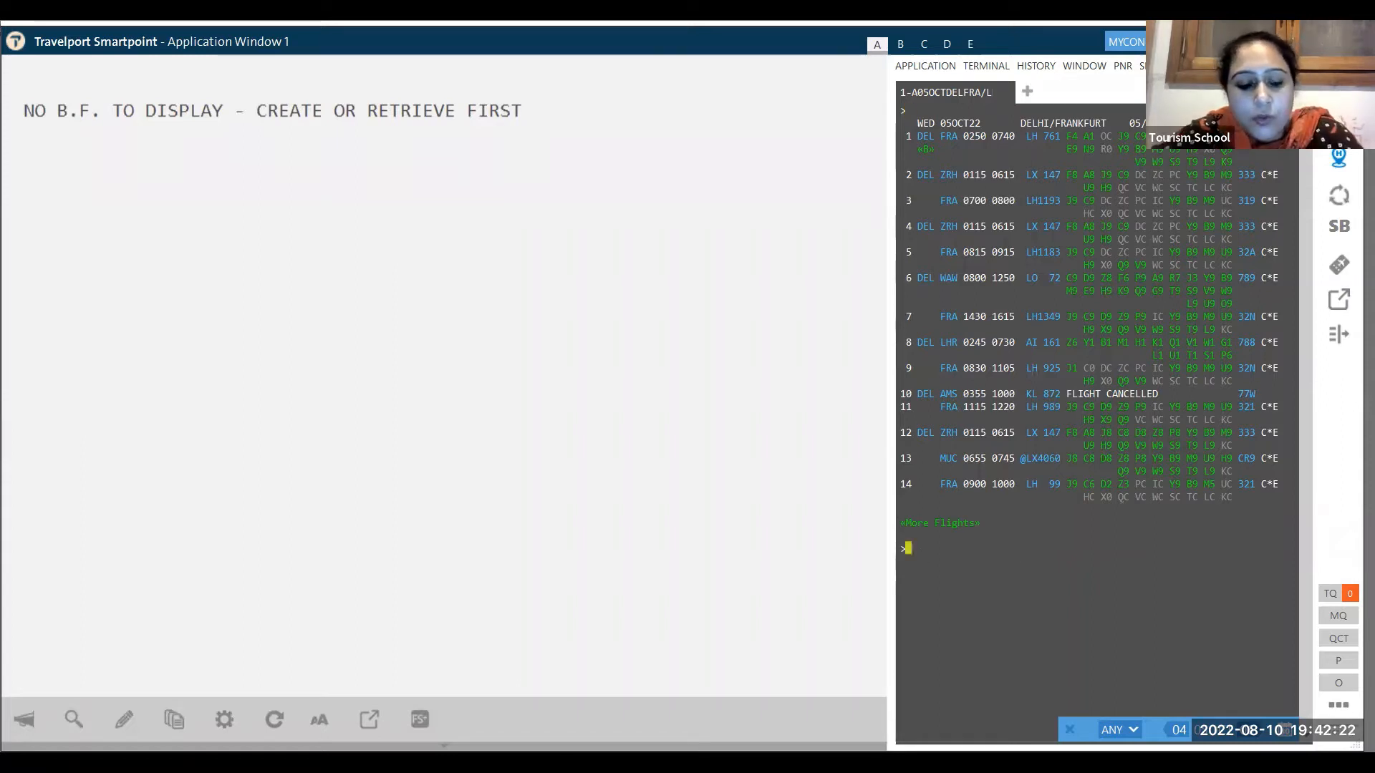
pyautogui.write('N')
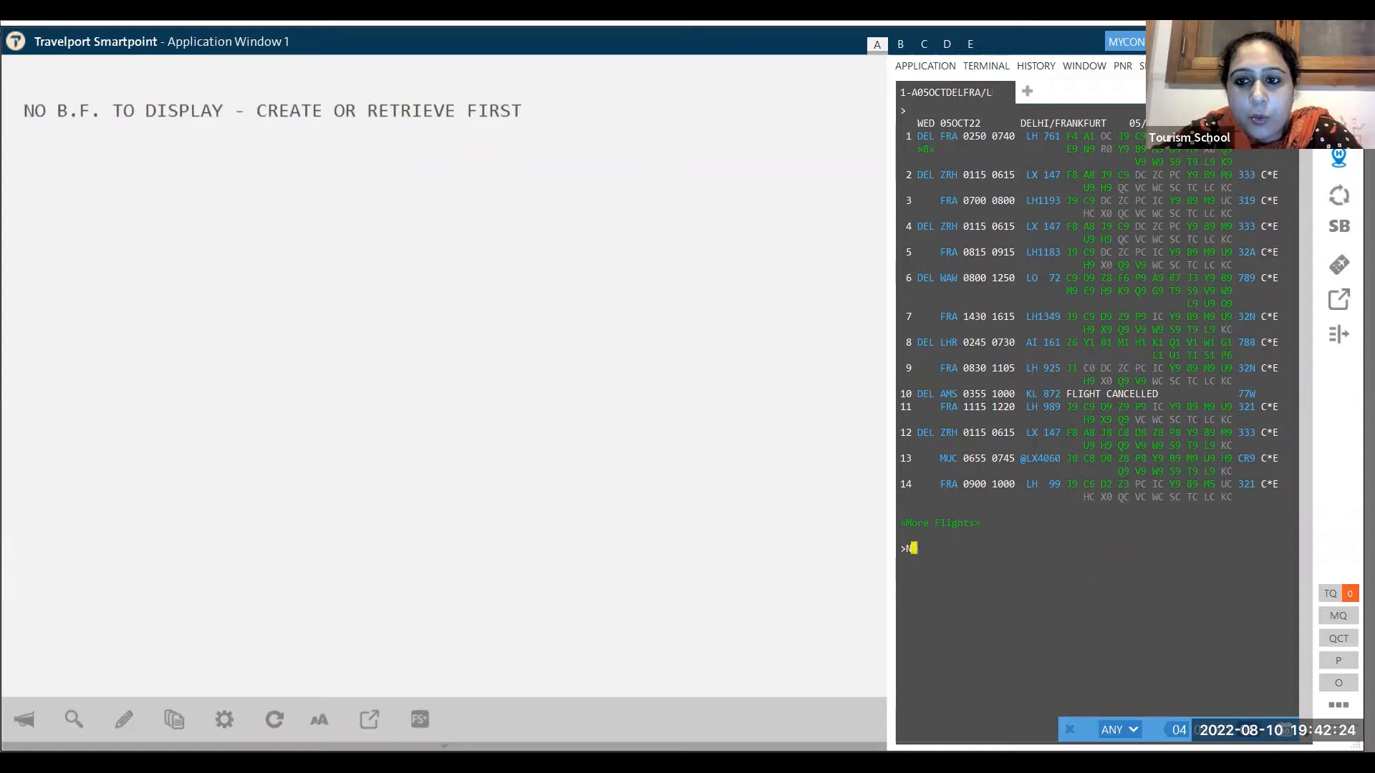
pyautogui.write('1')
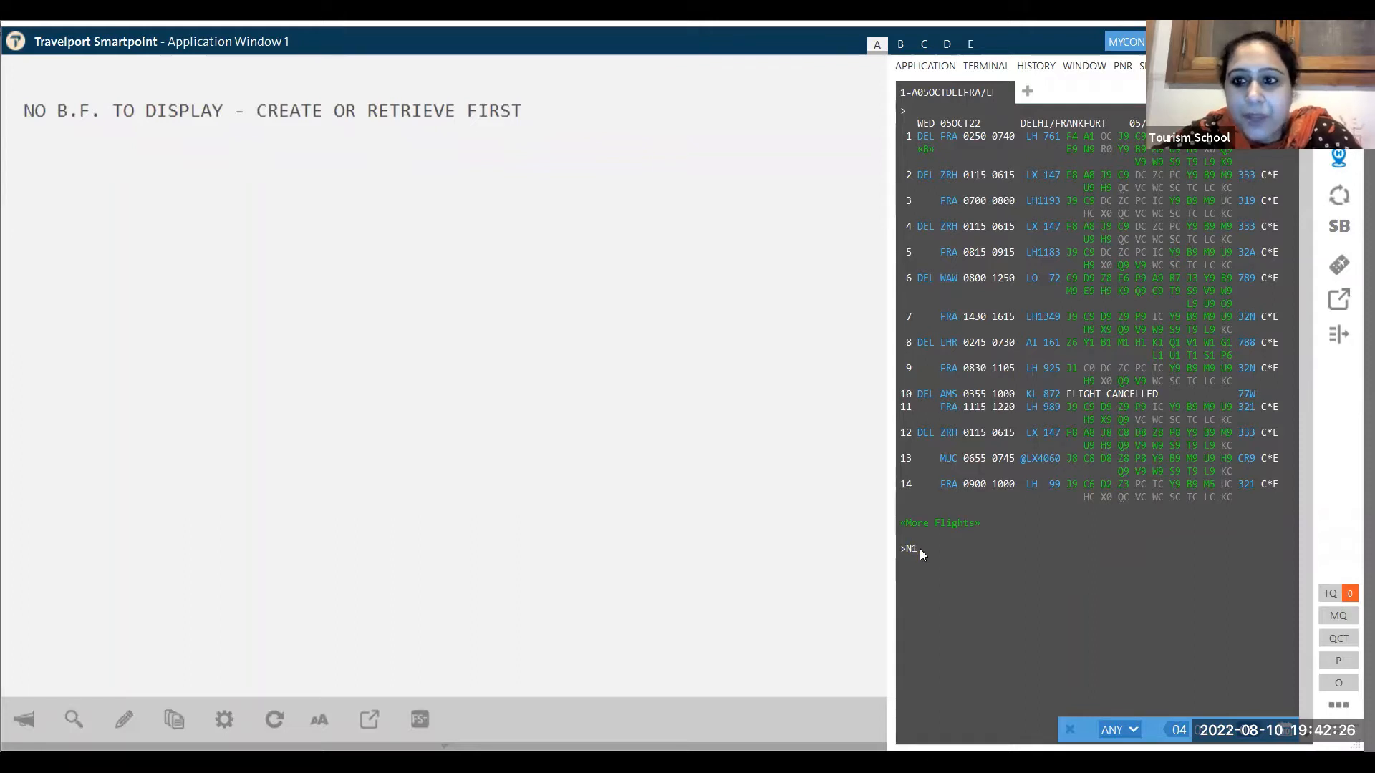
pyautogui.write('V')
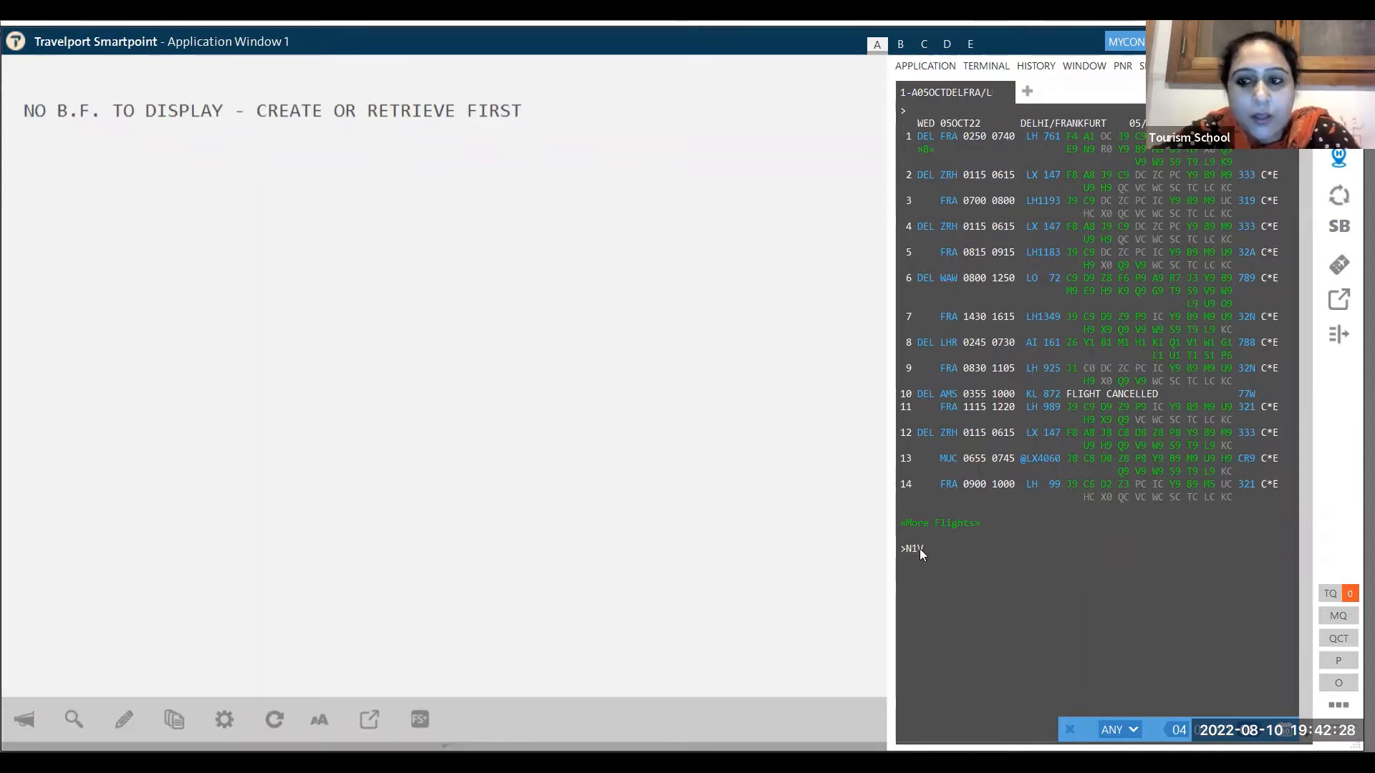
pyautogui.press('BackSpace')
pyautogui.write('B1')
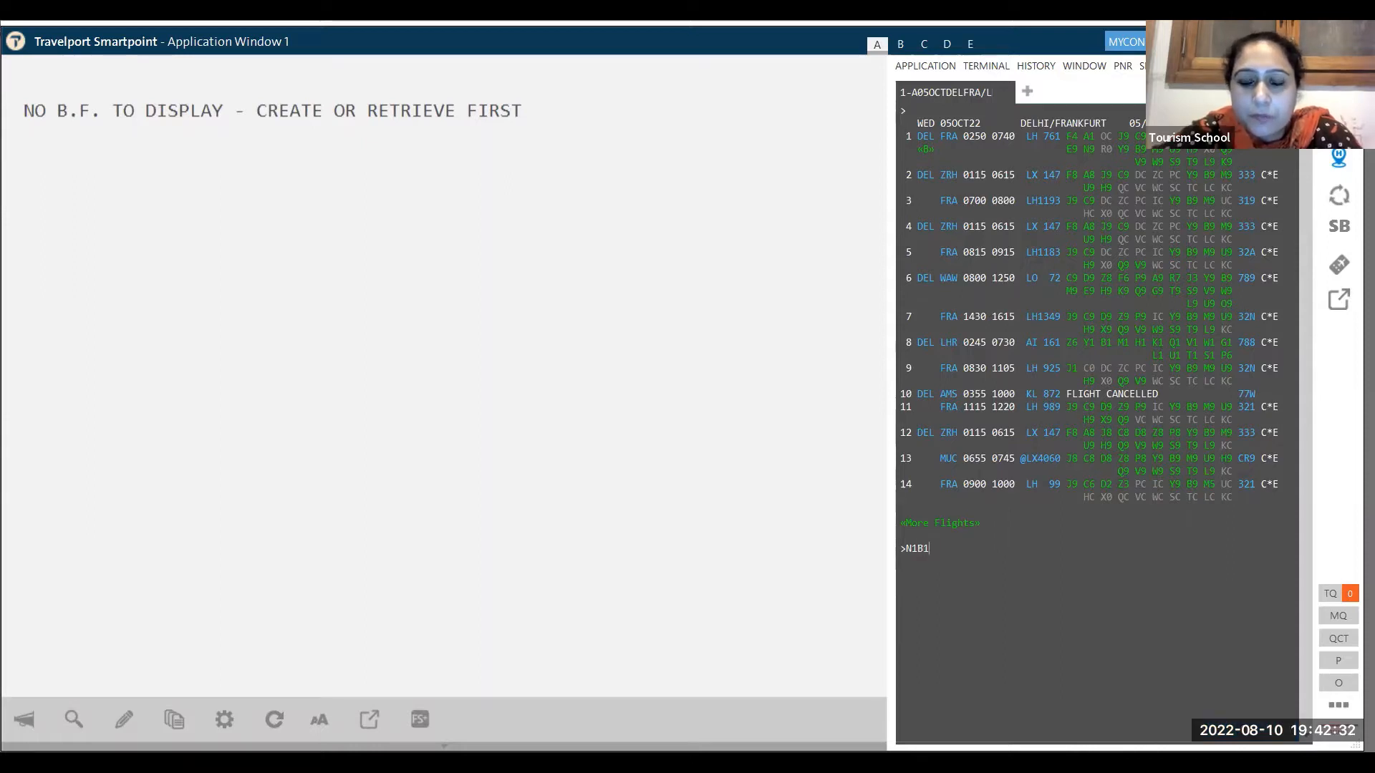
pyautogui.press('Return')
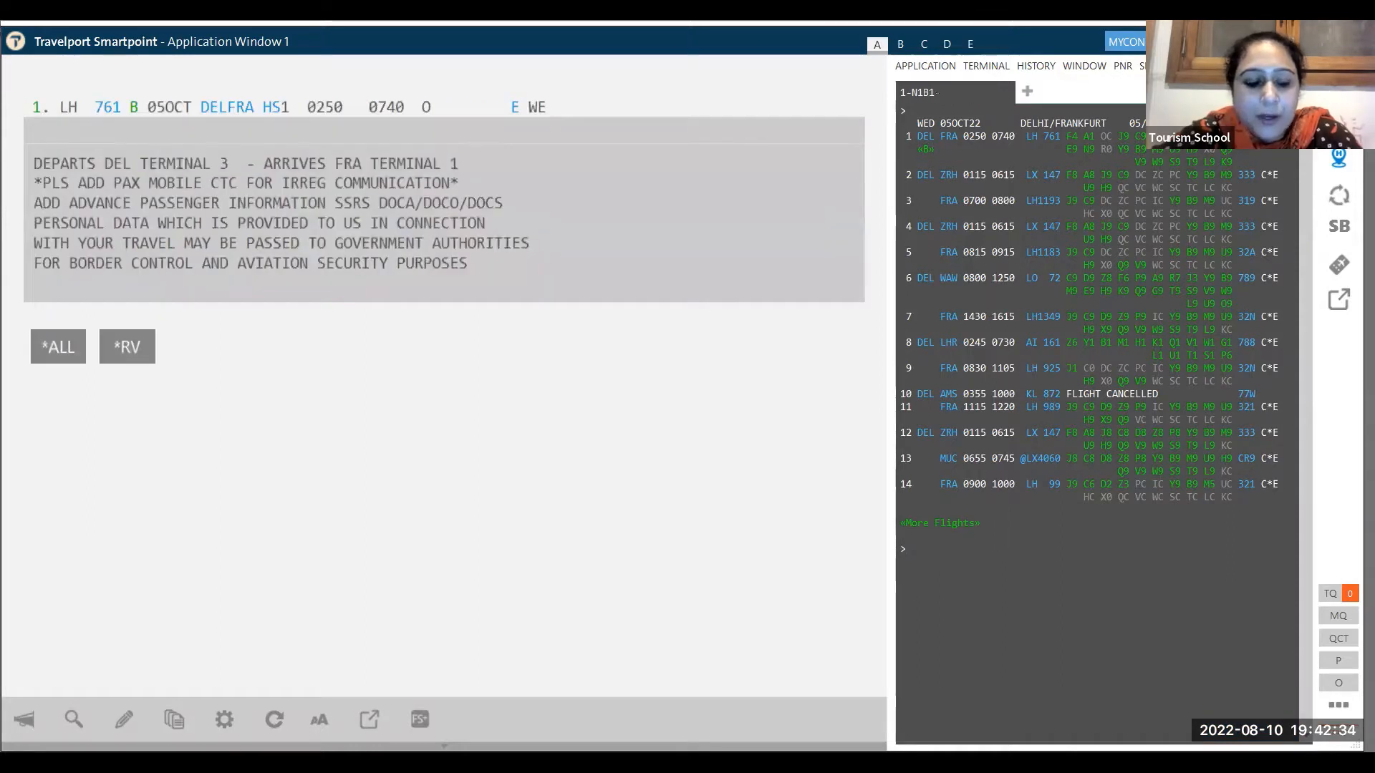
# - List Lufthansa Frankfurt–Delhi flights for 15 October and book one B-class seat on LH 760
pyautogui.write('A15OC')
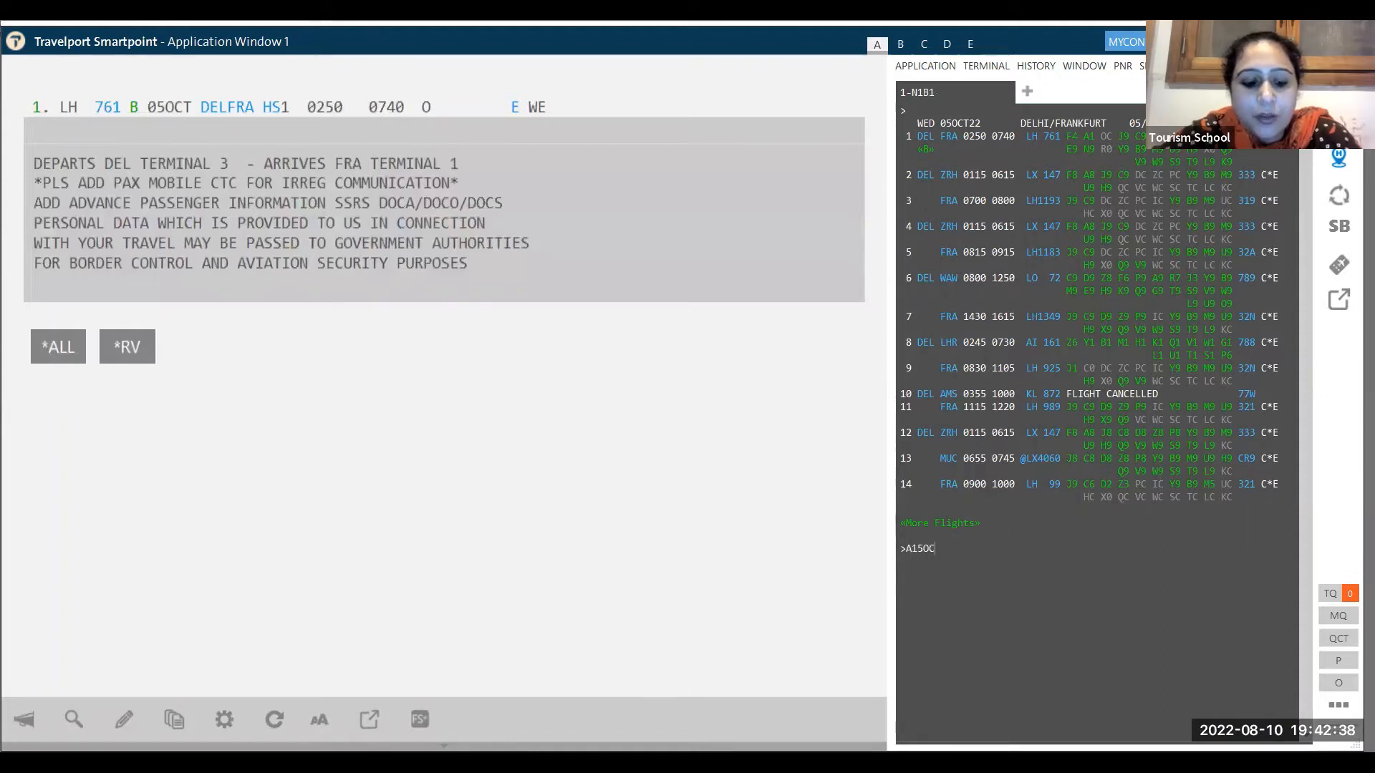
pyautogui.write('TFRA')
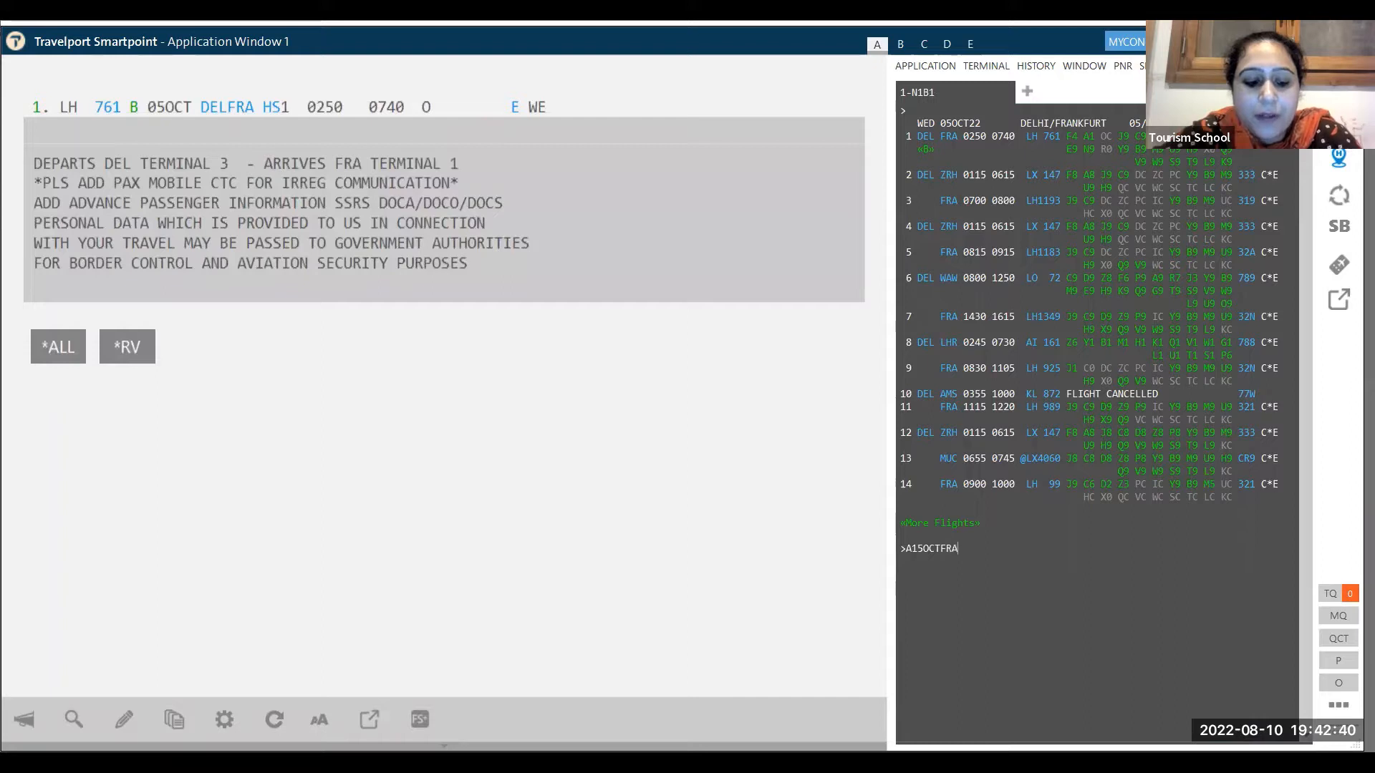
pyautogui.write('DEL/LH')
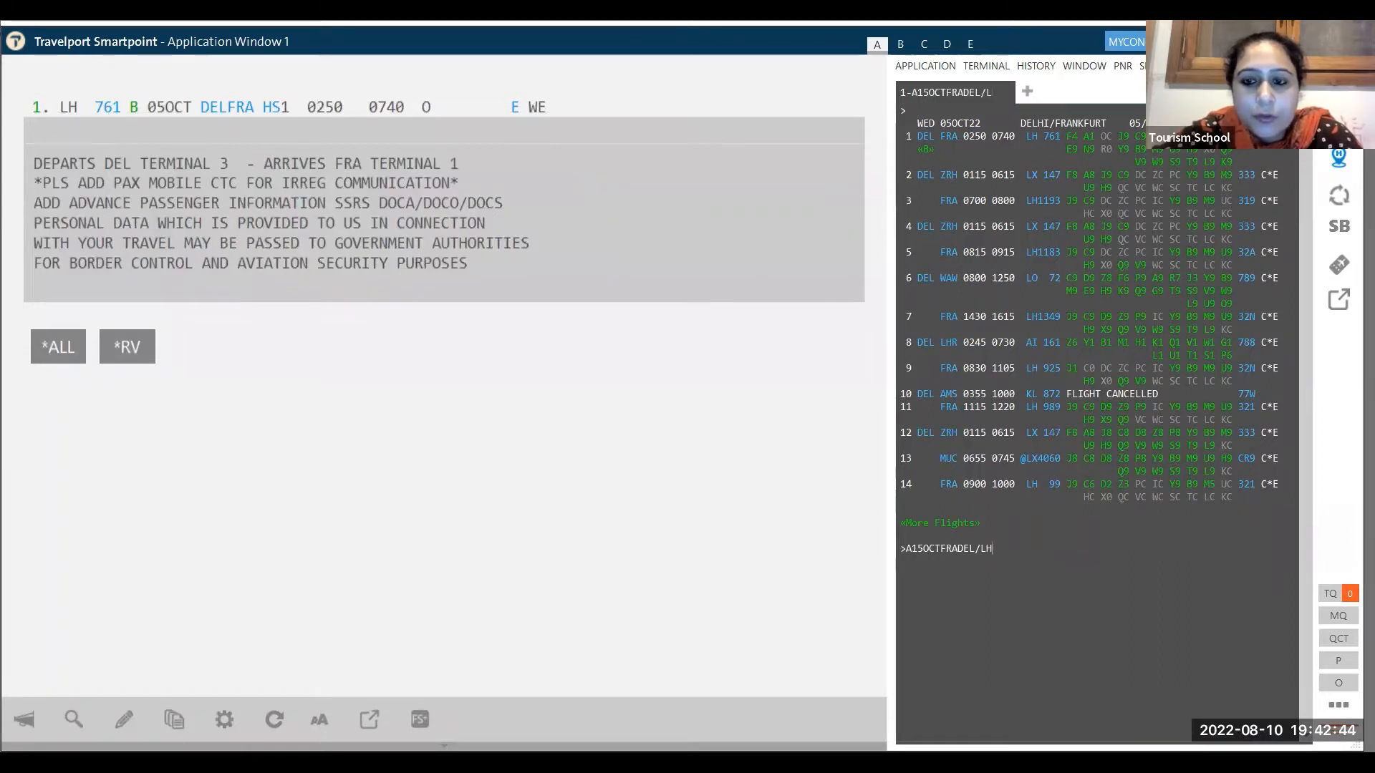
pyautogui.press('Return')
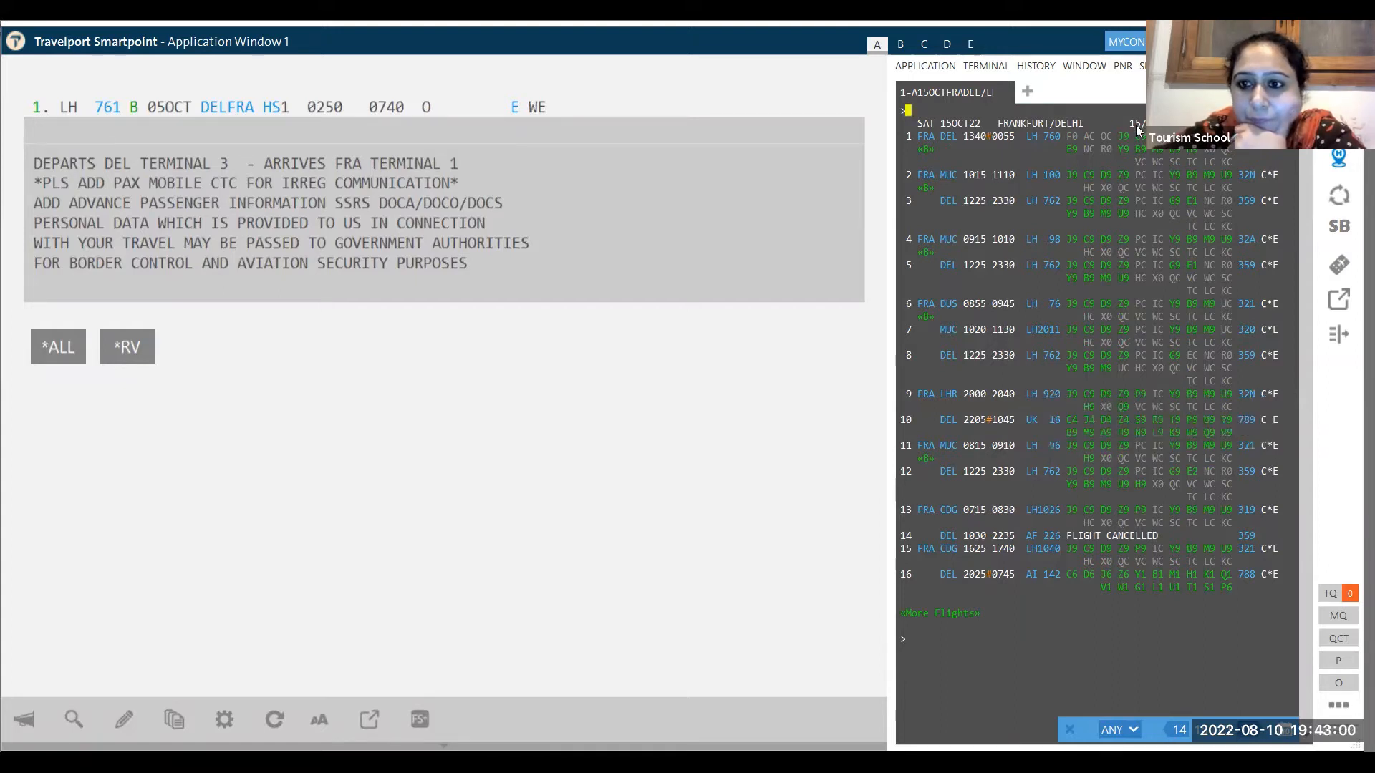
pyautogui.click(1111, 625)
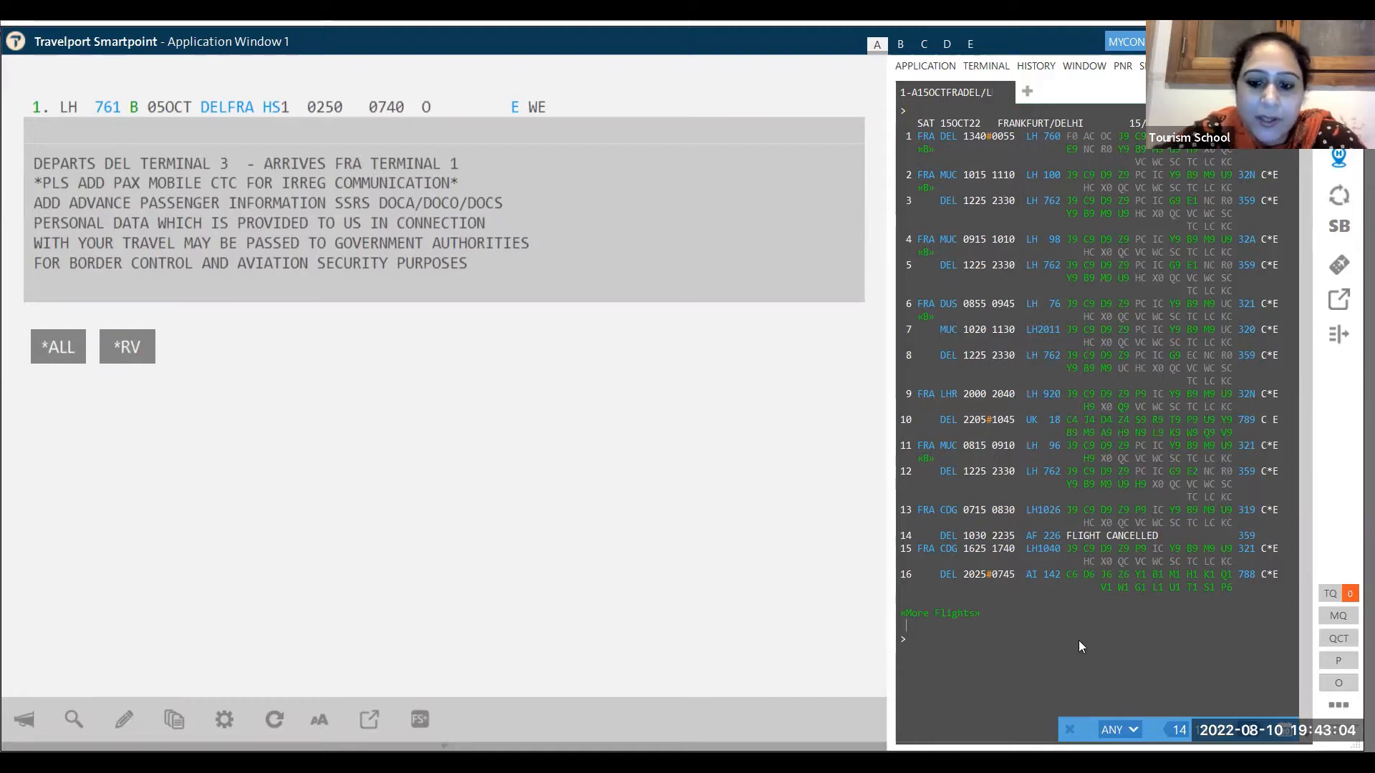
pyautogui.write('N')
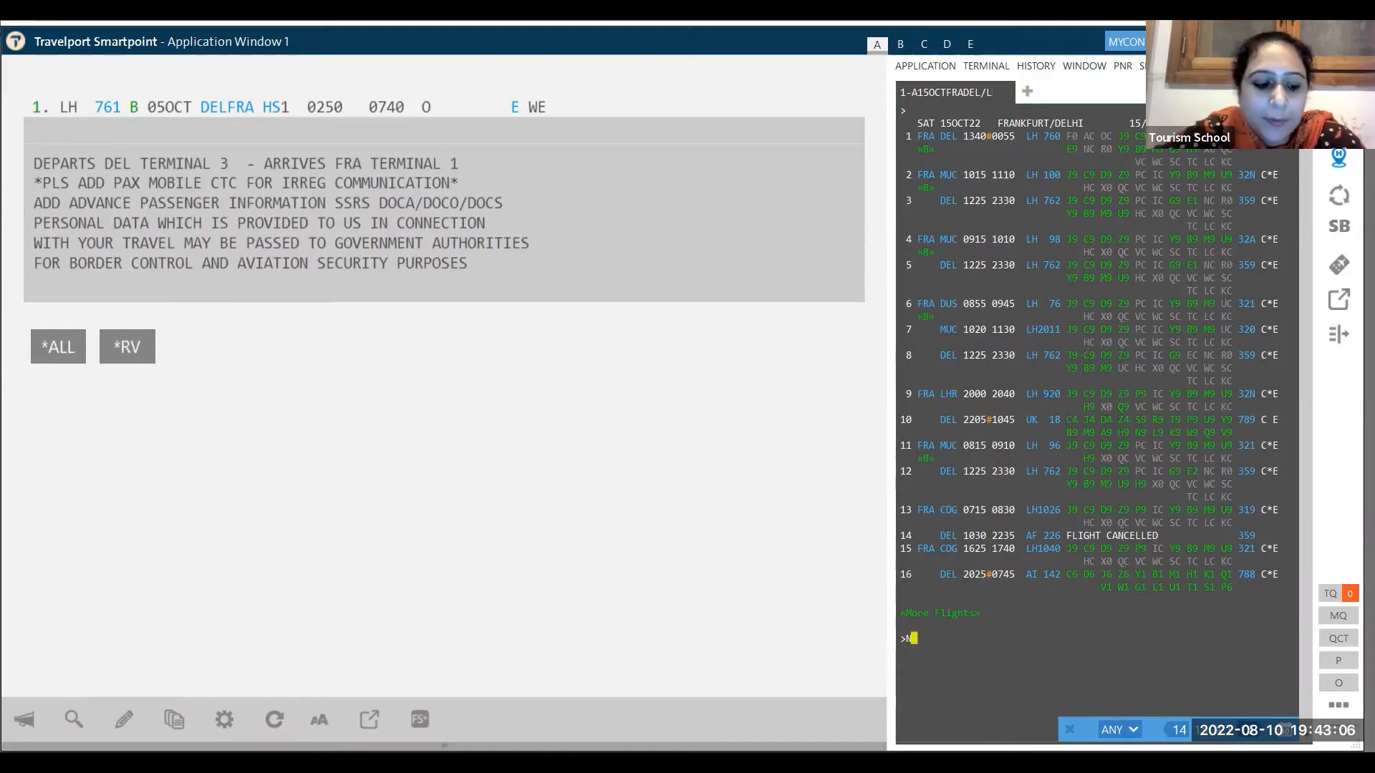
pyautogui.write('1B')
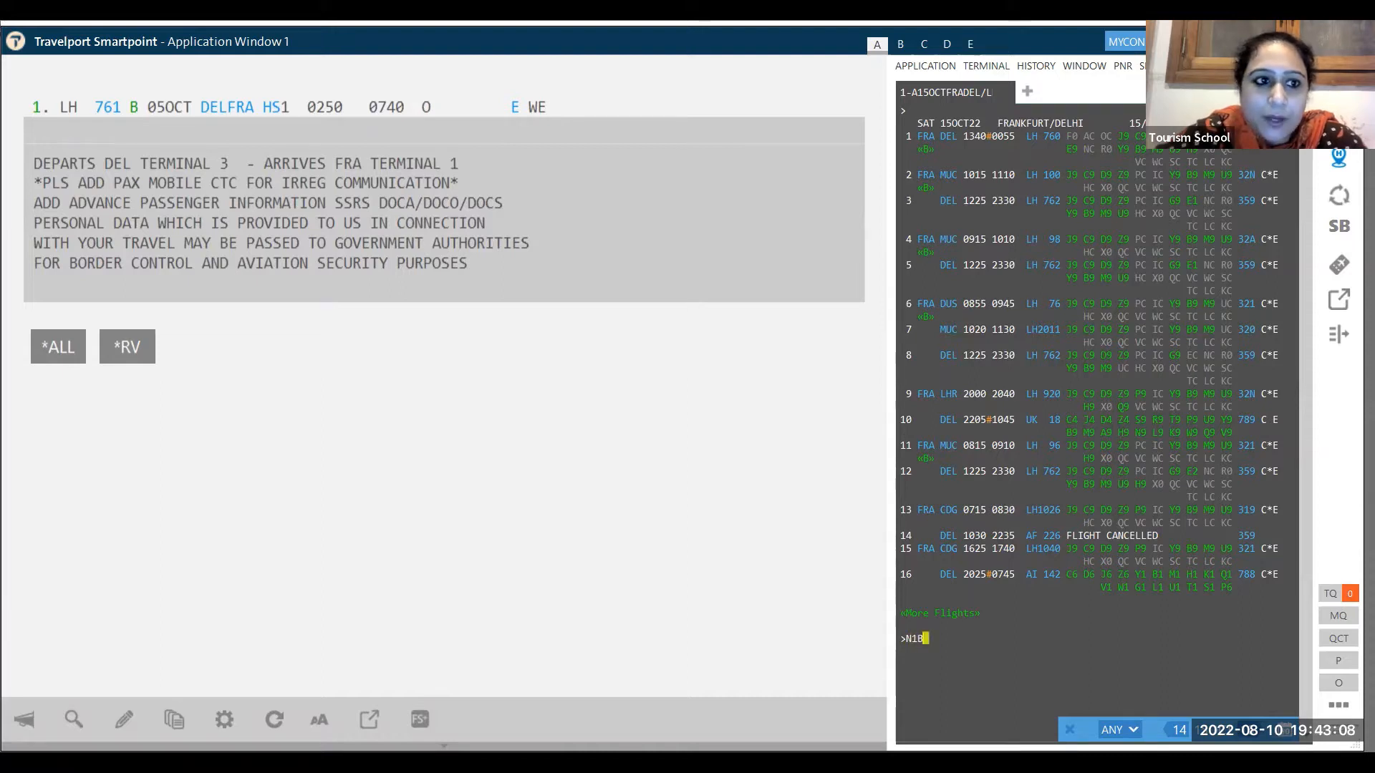
pyautogui.write('1')
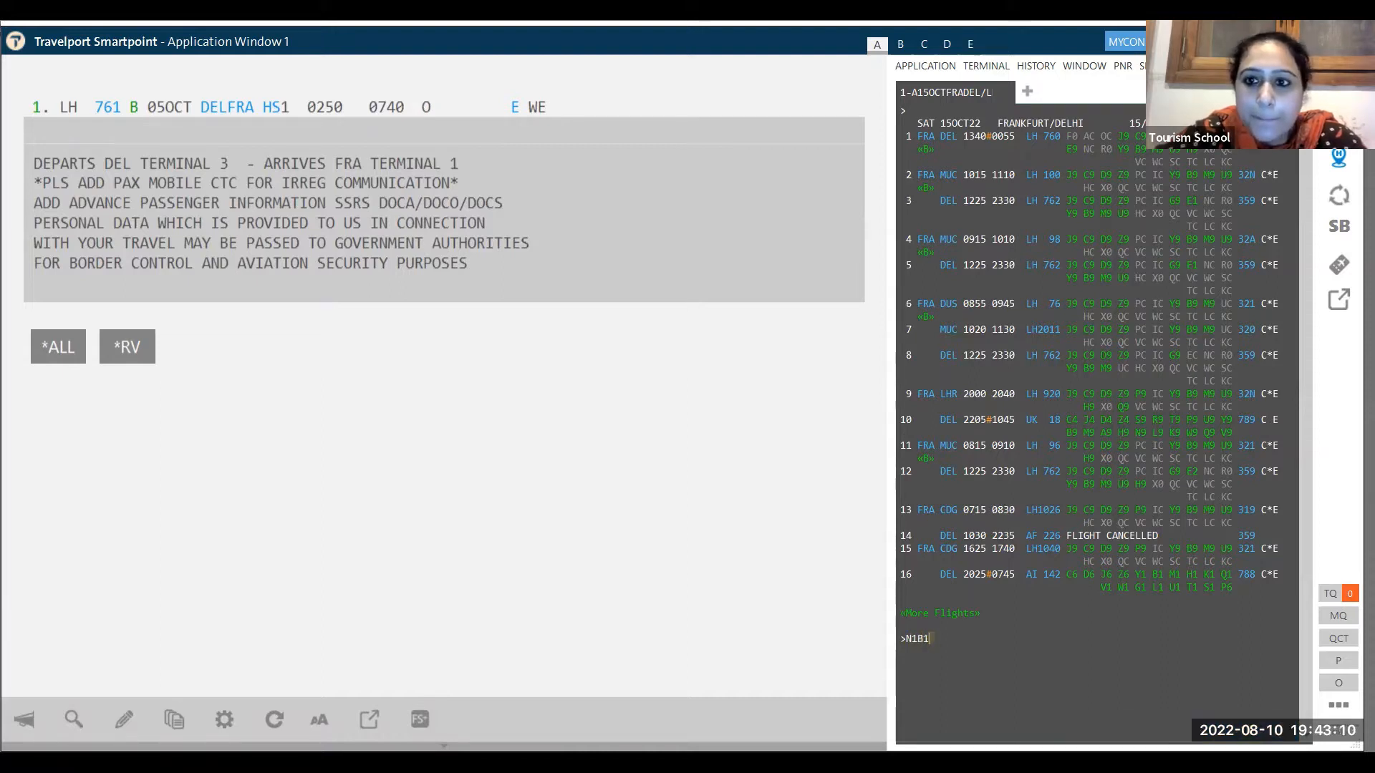
pyautogui.press('Return')
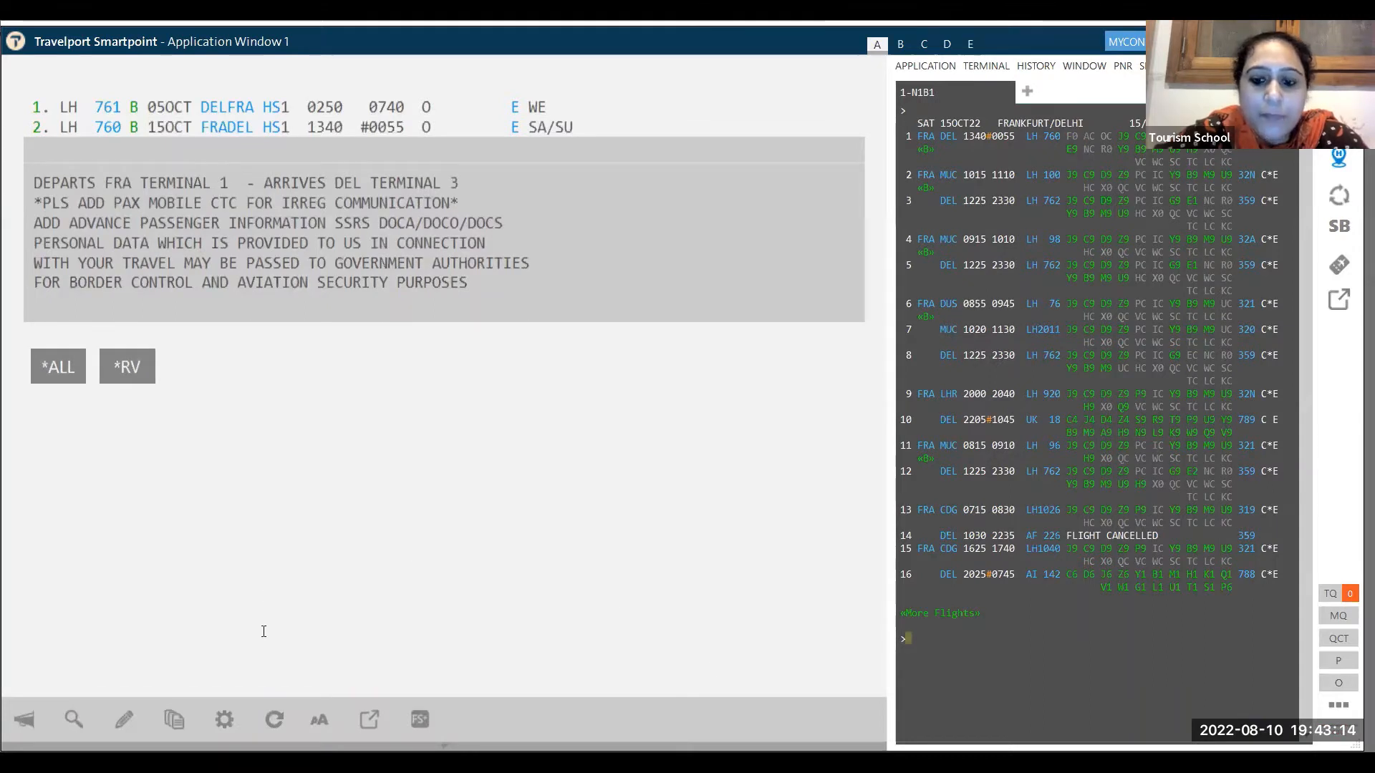
# - Fare quote the itinerary with FQ (146183 INR total), then try redisplaying the PNR with *R
pyautogui.write('FQ')
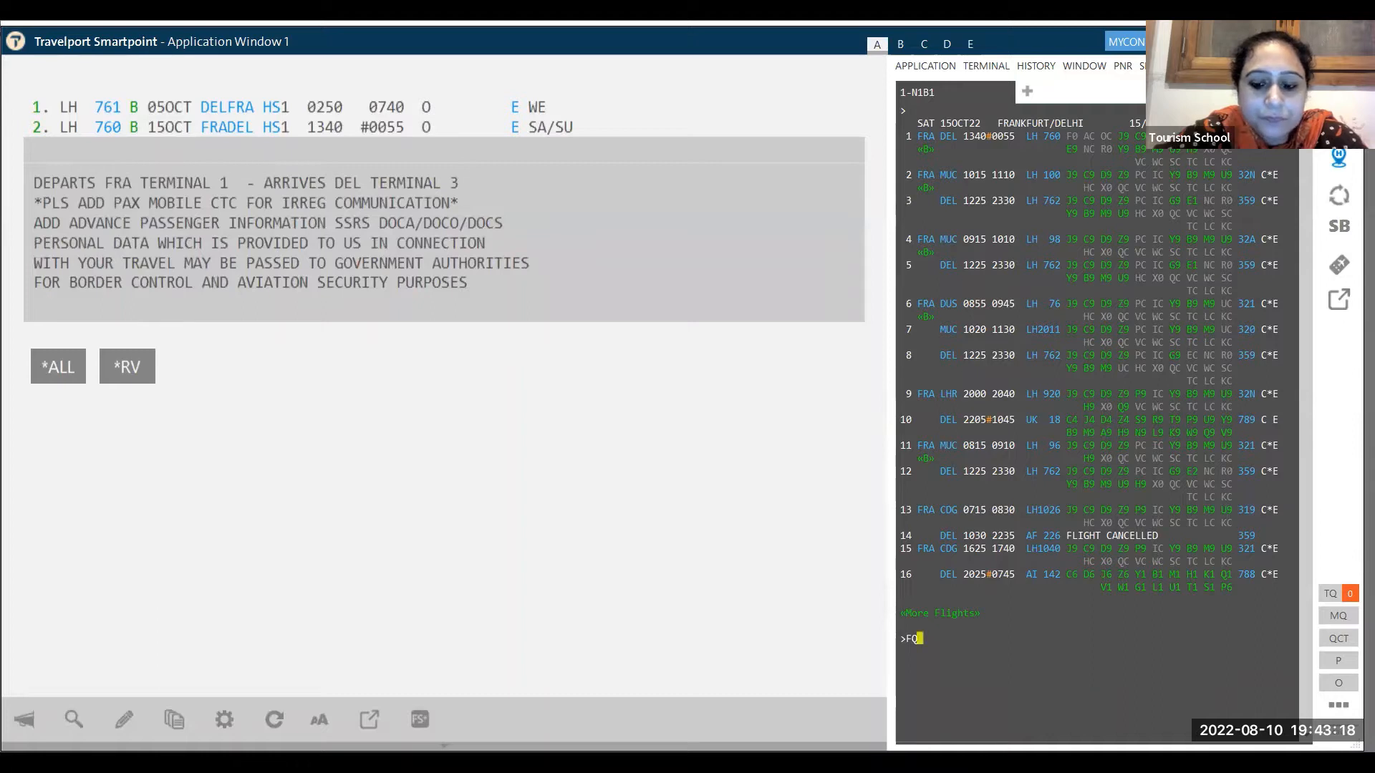
pyautogui.press('Return')
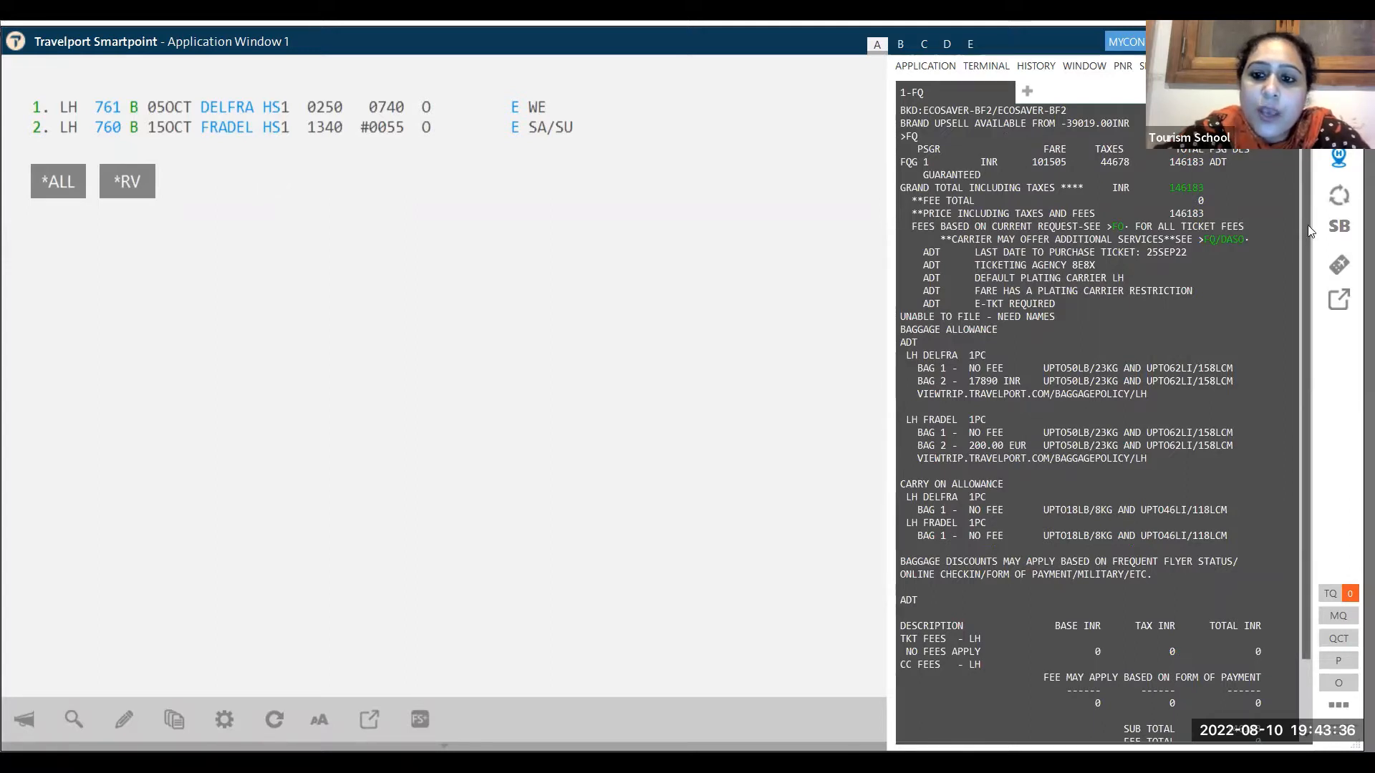
pyautogui.moveTo(1308, 224); pyautogui.dragTo(1305, 331)
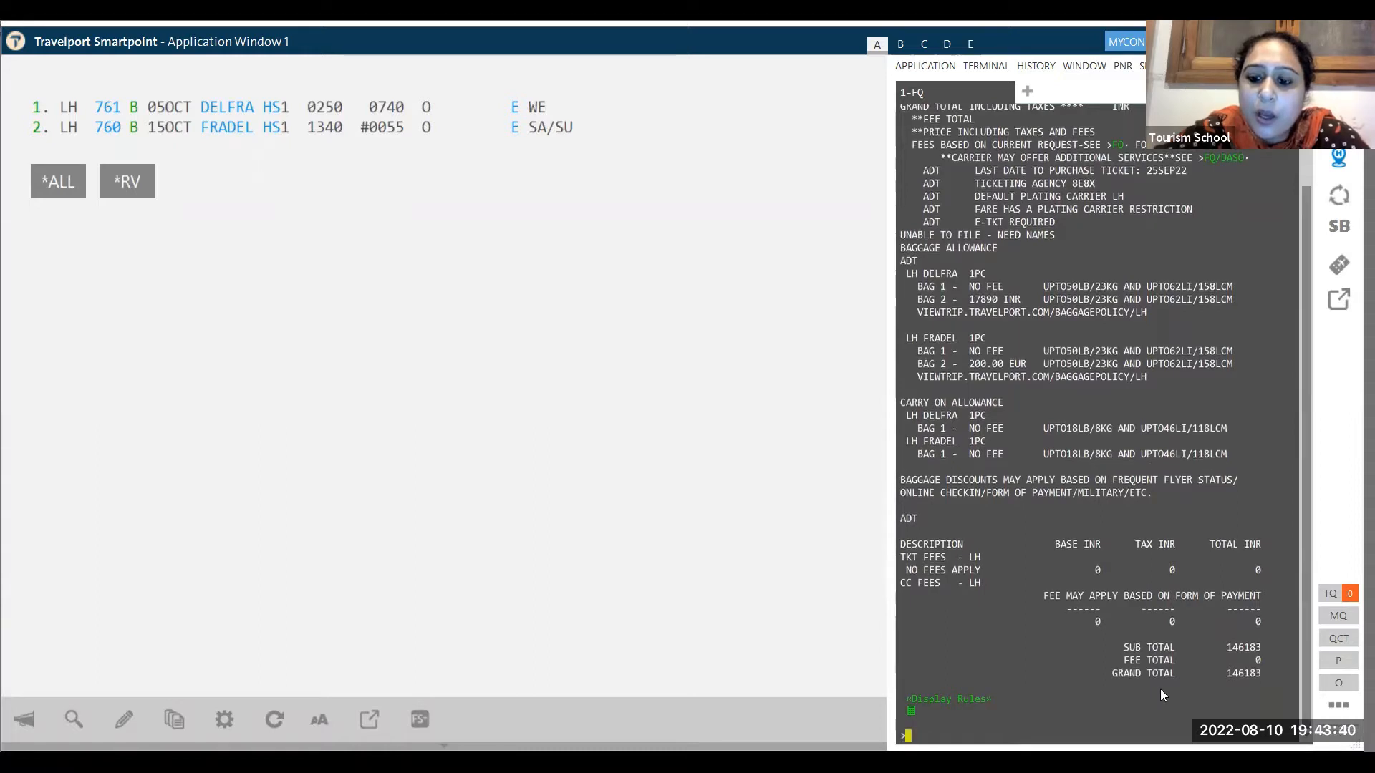
pyautogui.write('*R')
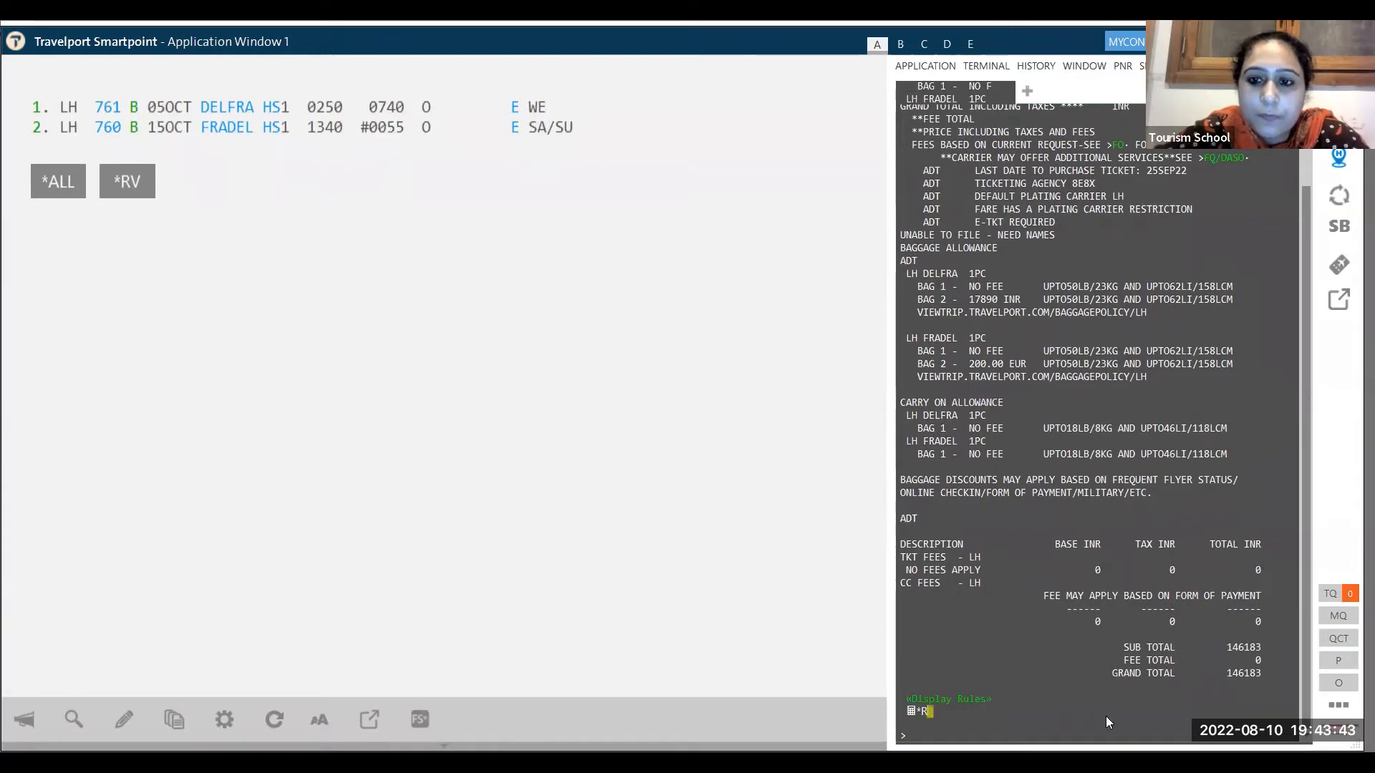
pyautogui.press('Return')
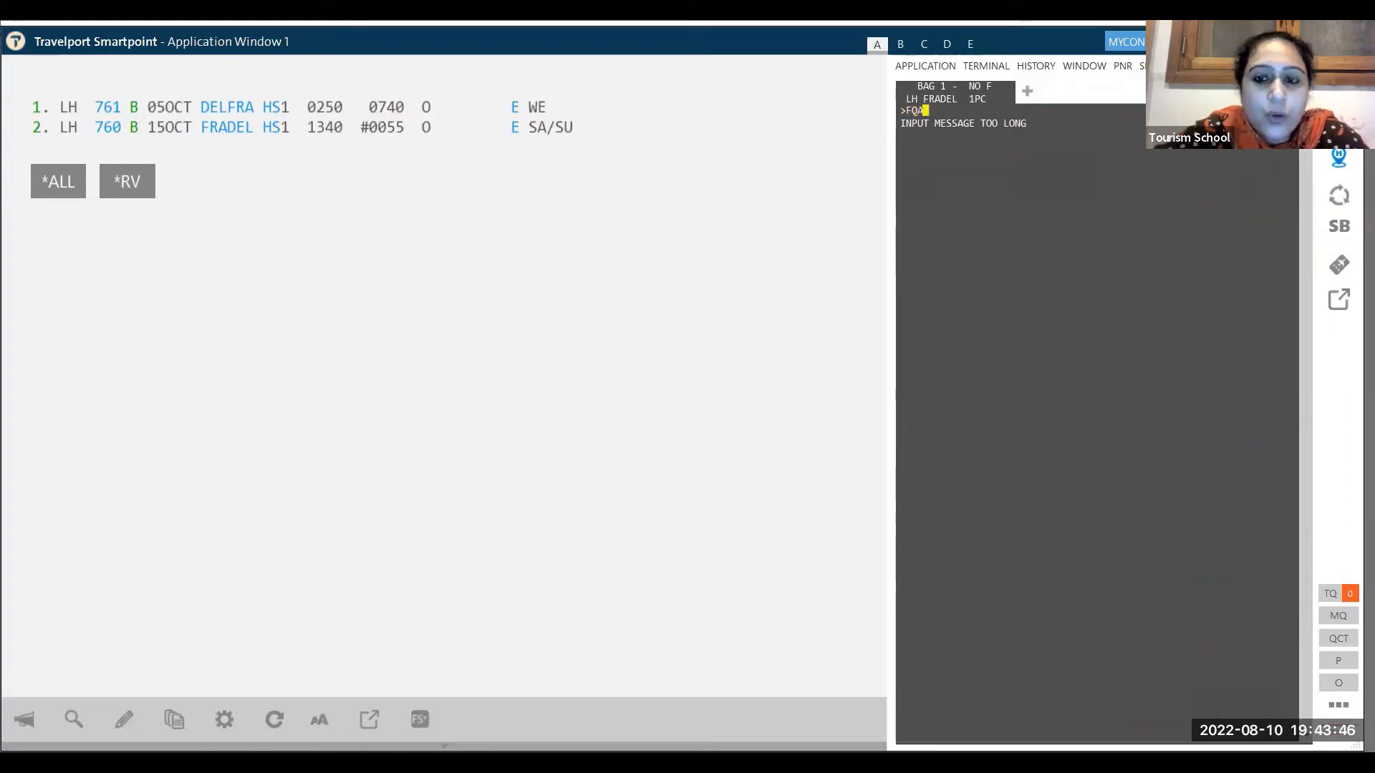
# - Run FQA to list four alternate fares, from 155528 down to 146183 INR
pyautogui.write('FQA')
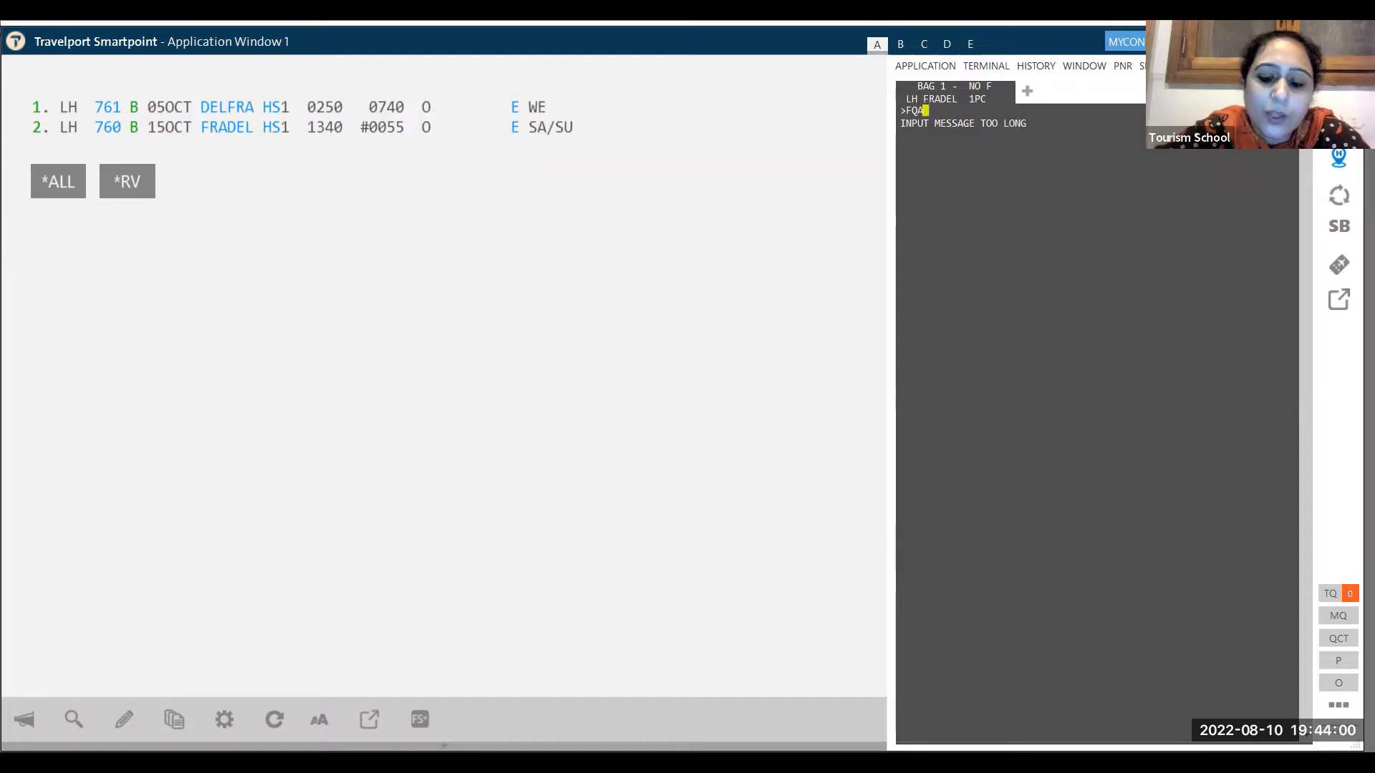
pyautogui.press('Return')
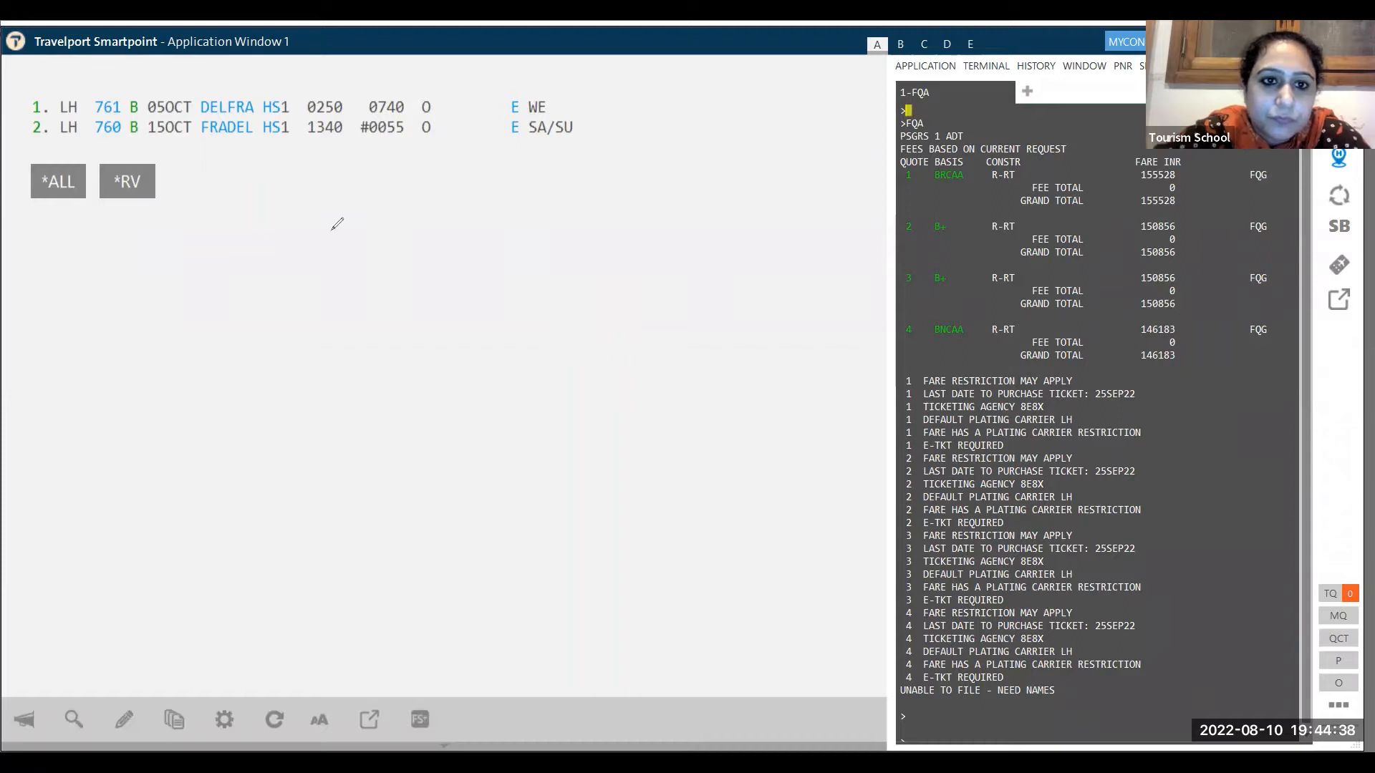
# - Add a red note: 'IF I USE ONLY FQ COMMAND then systems gives me lowest fare for class booked in BF/PNR'
pyautogui.click(38, 275)
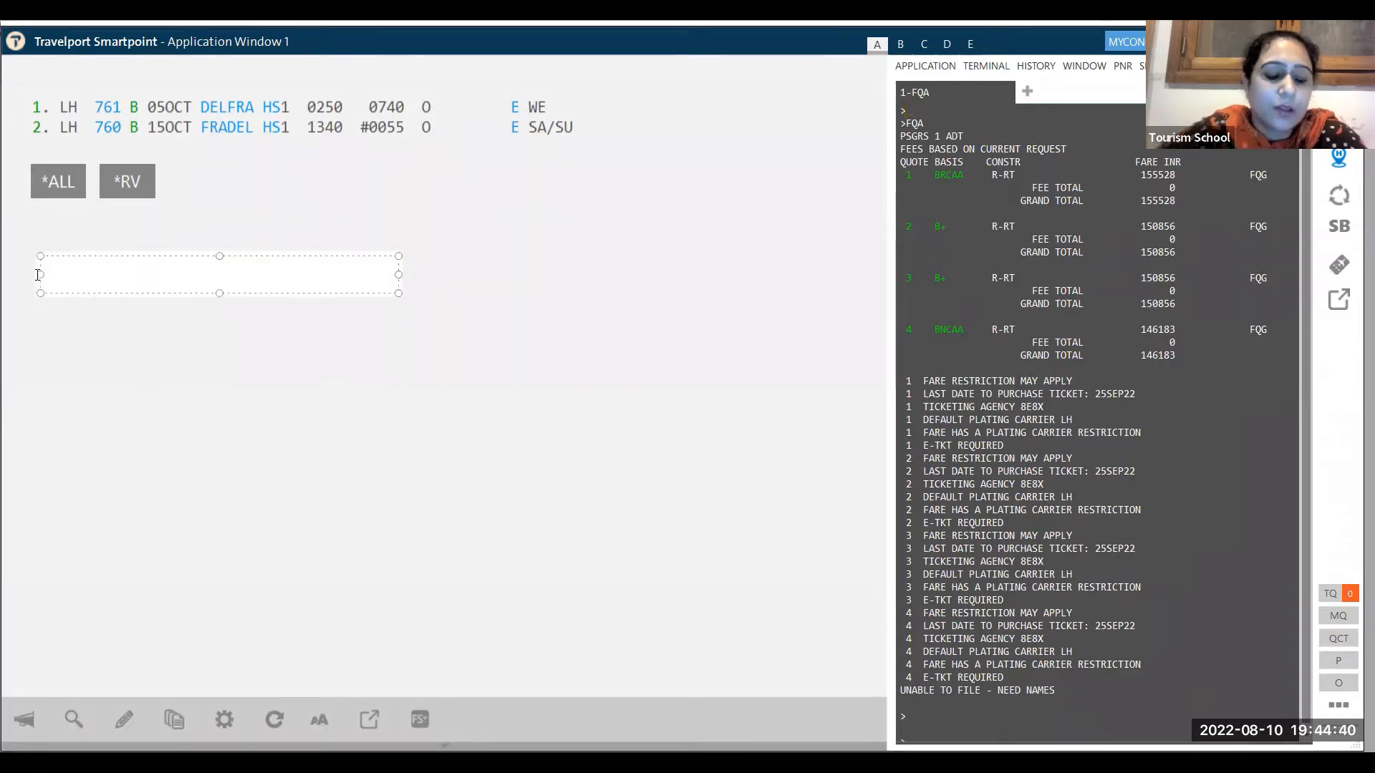
pyautogui.write('IF I USE ')
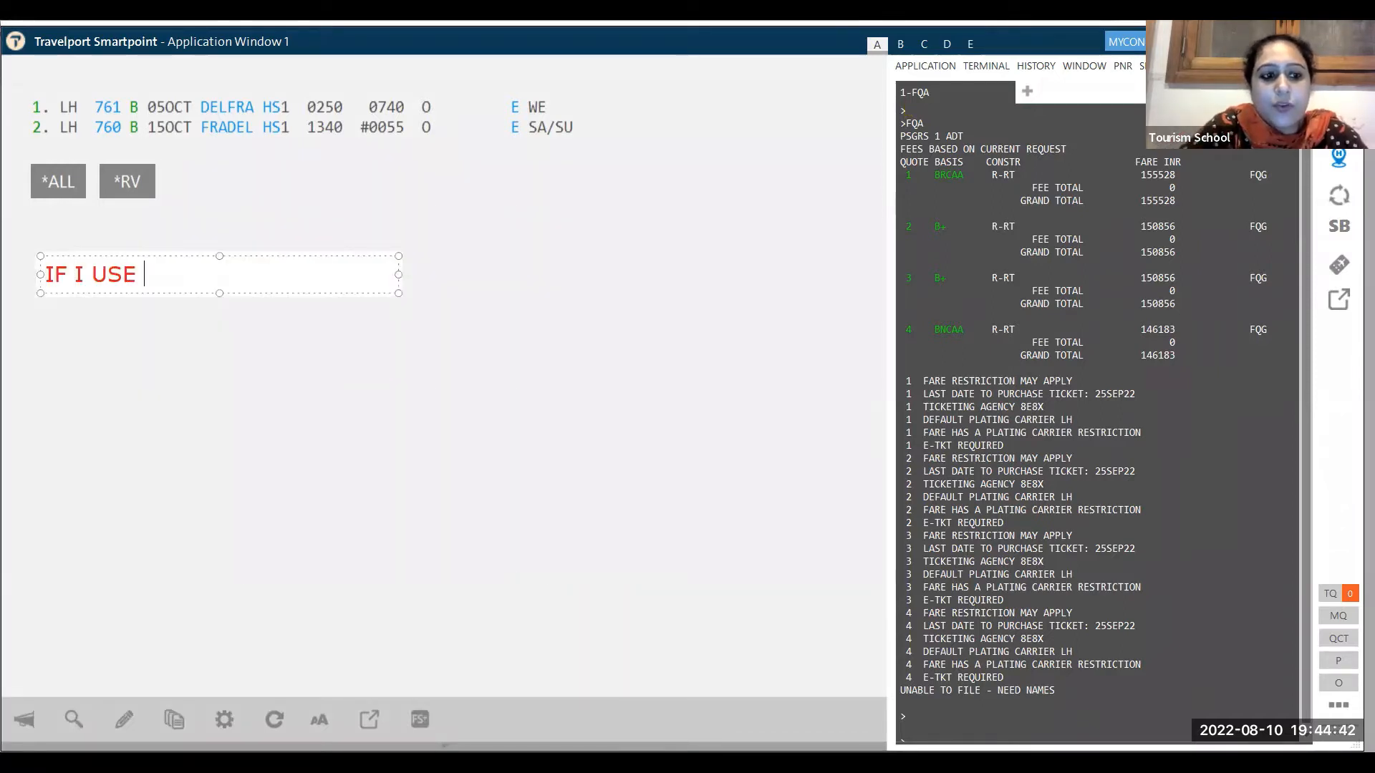
pyautogui.write('ONLY FQ COMMAND,')
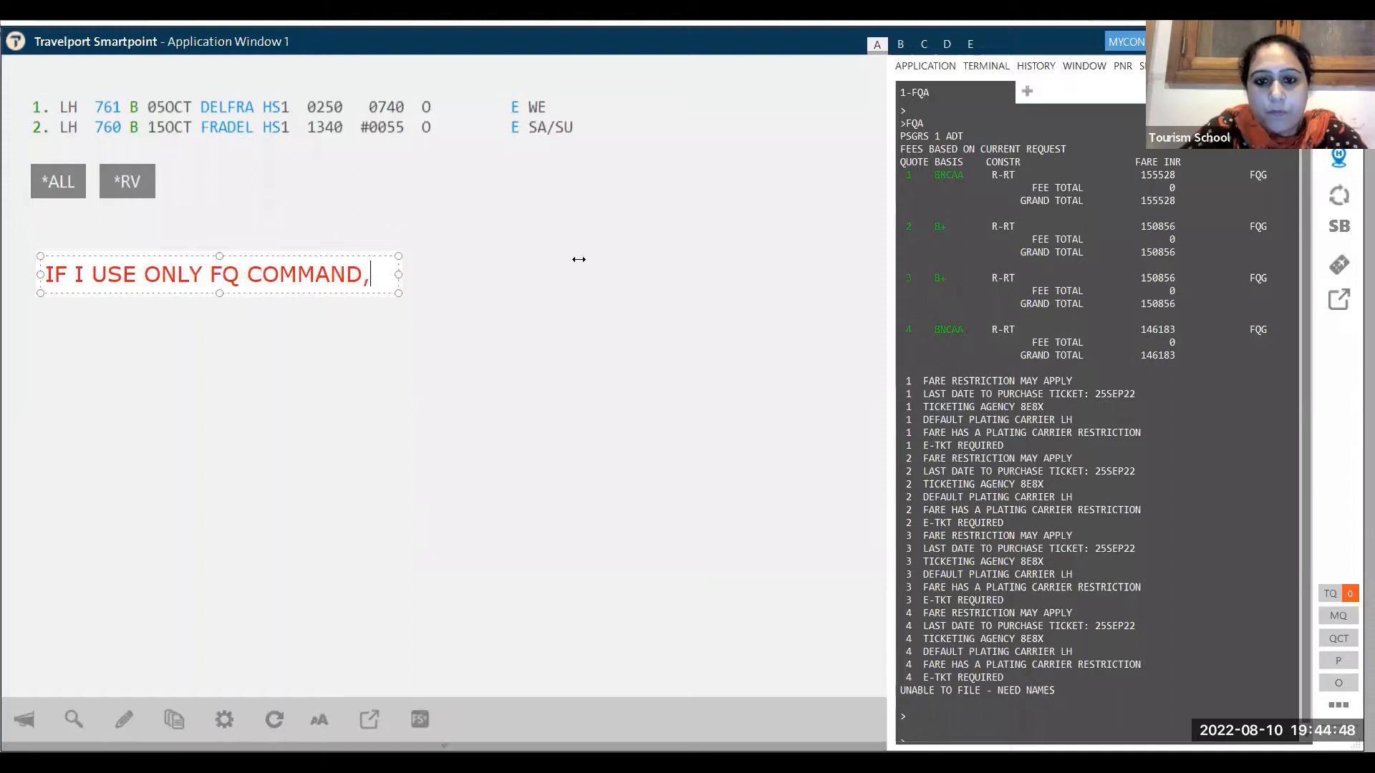
pyautogui.moveTo(399, 275); pyautogui.dragTo(866, 275)
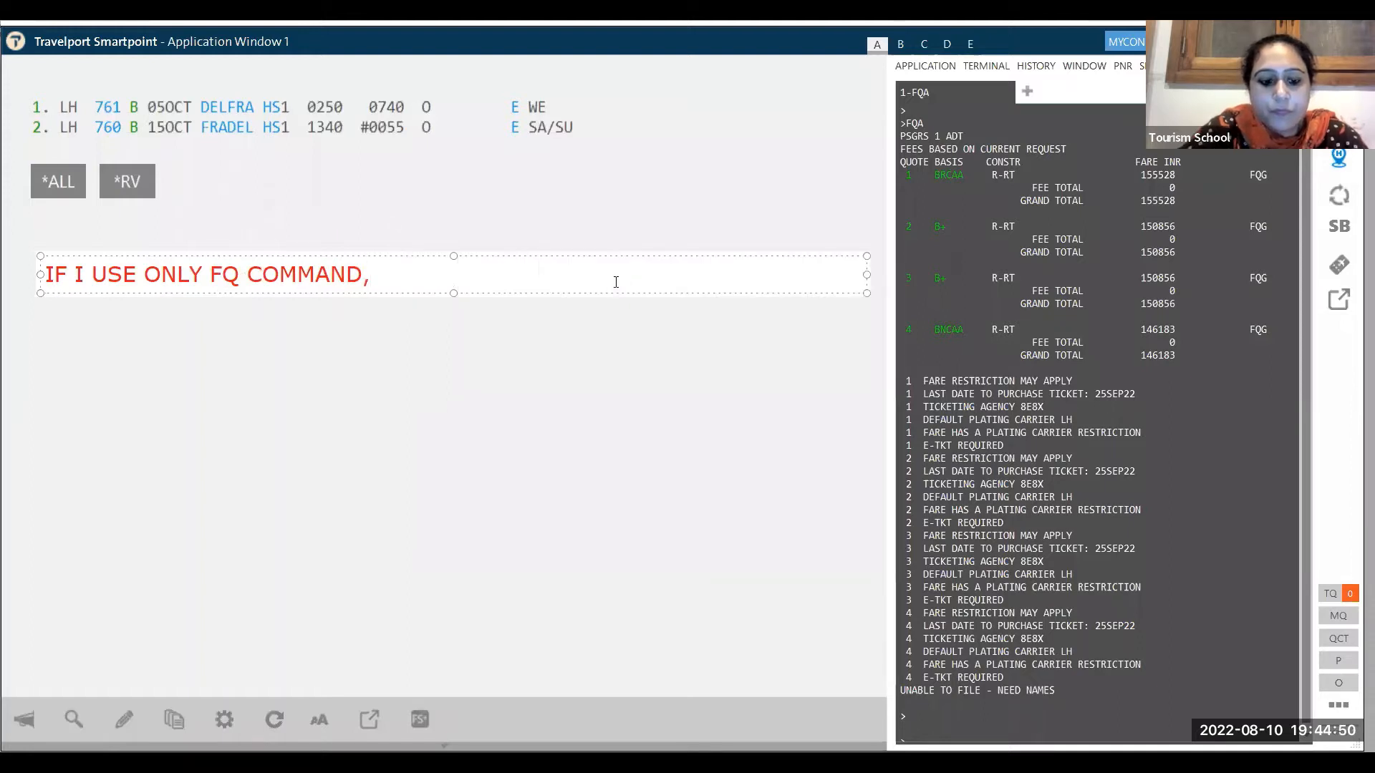
pyautogui.write('then systems g')
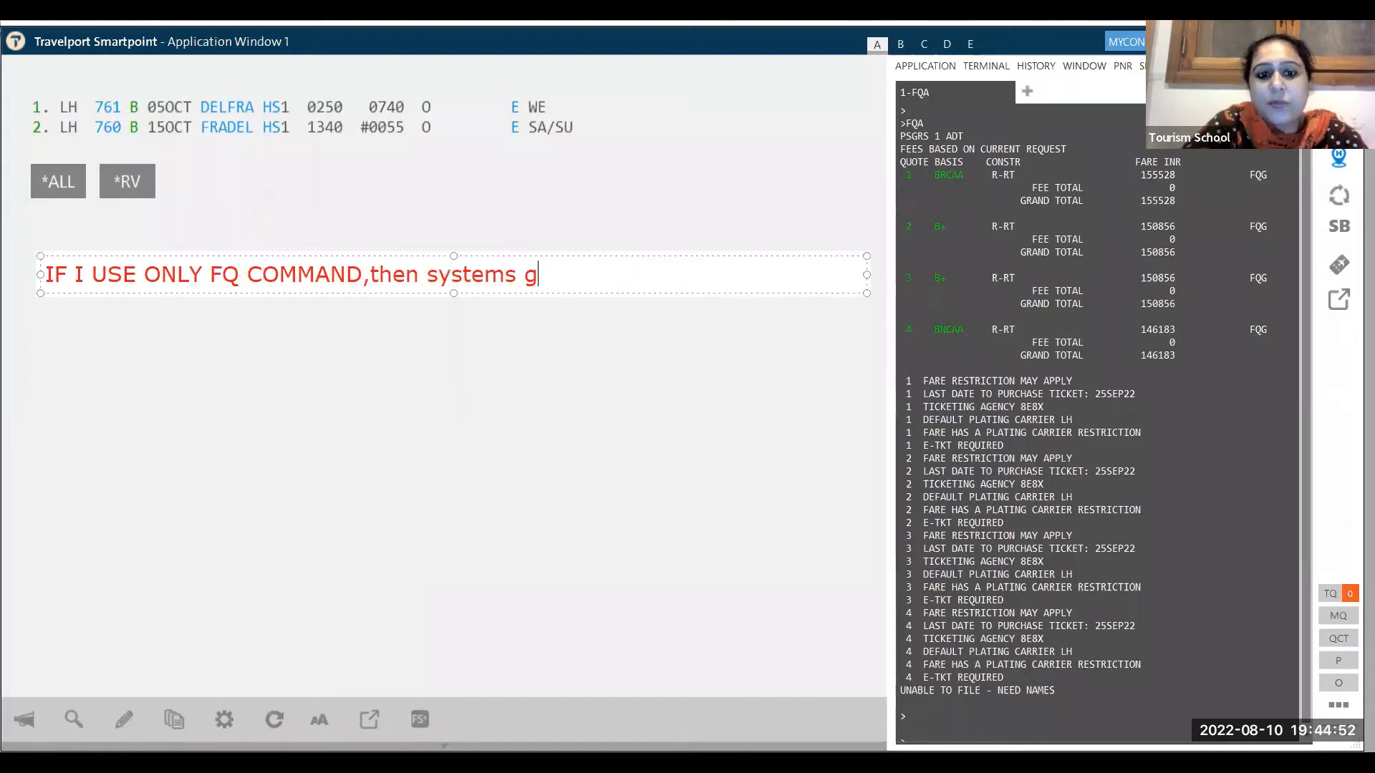
pyautogui.write('ives me lowes')
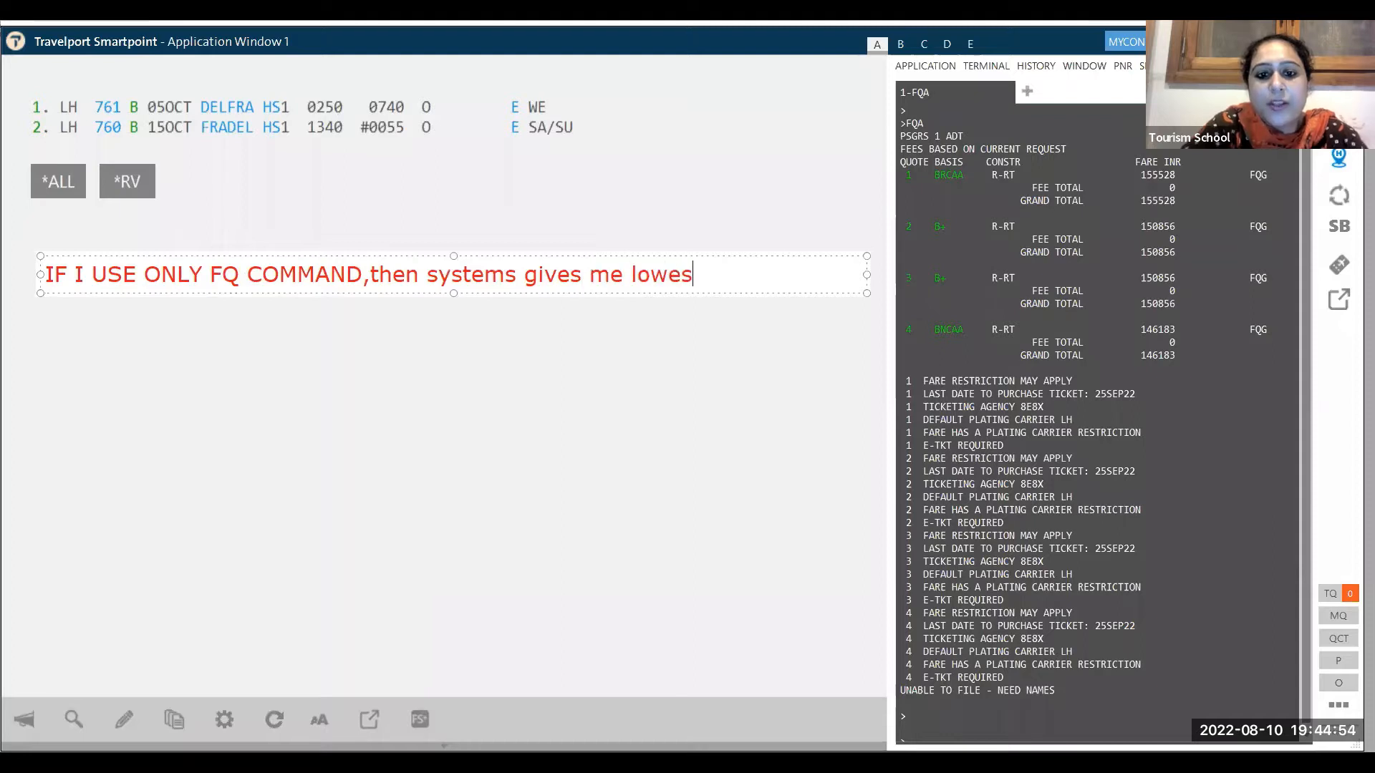
pyautogui.write('t fare fo')
pyautogui.write('class boomked i')
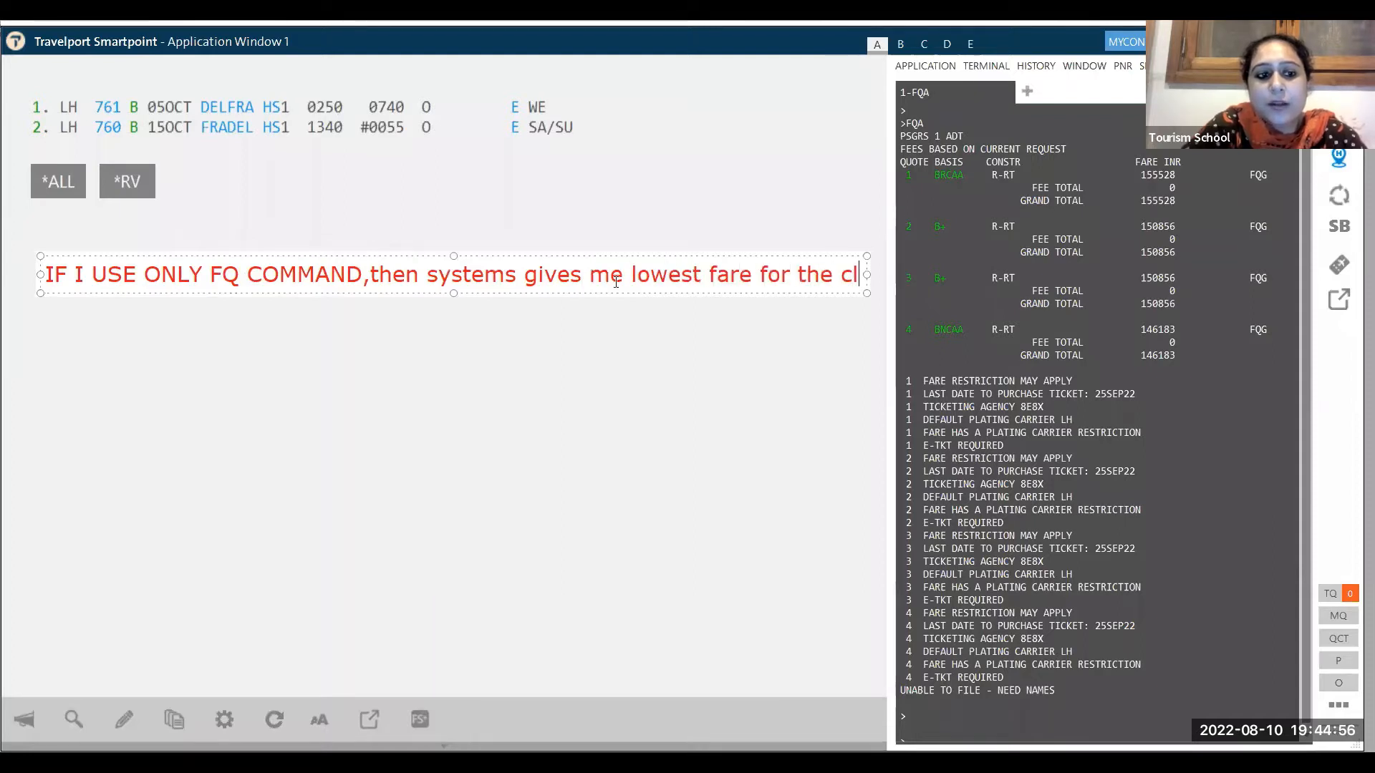
pyautogui.press('BackSpace')
pyautogui.press('BackSpace')
pyautogui.press('BackSpace')
pyautogui.press('BackSpace')
pyautogui.press('BackSpace')
pyautogui.press('BackSpace')
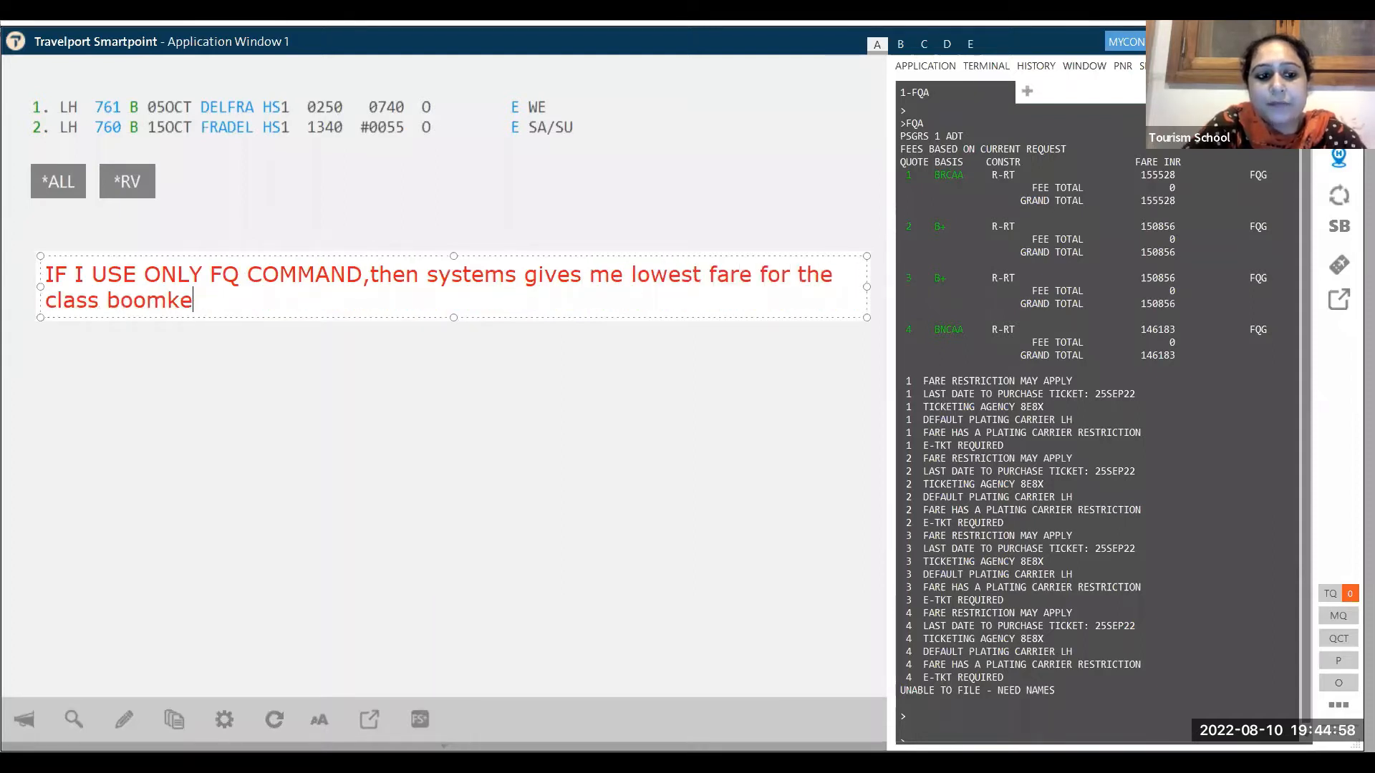
pyautogui.write('ked in B')
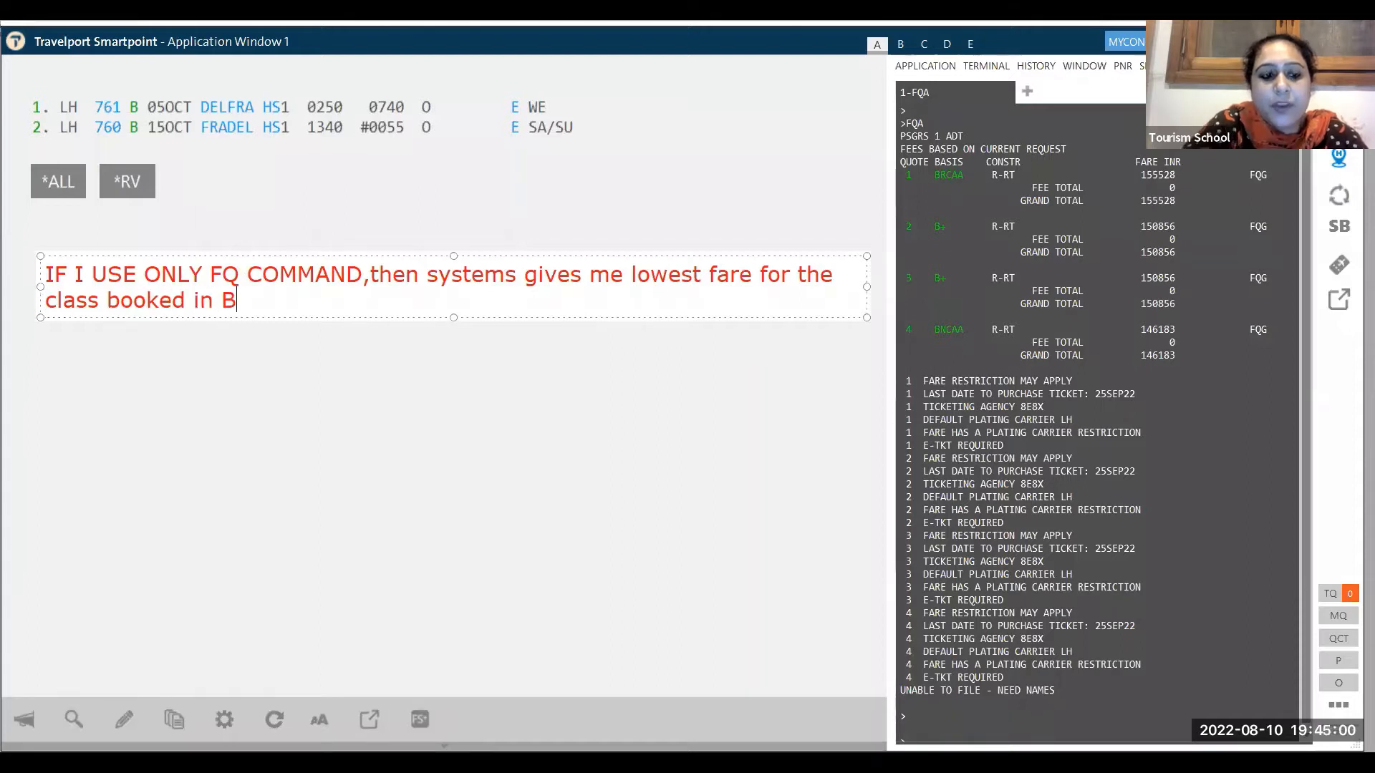
pyautogui.write('F/PNR')
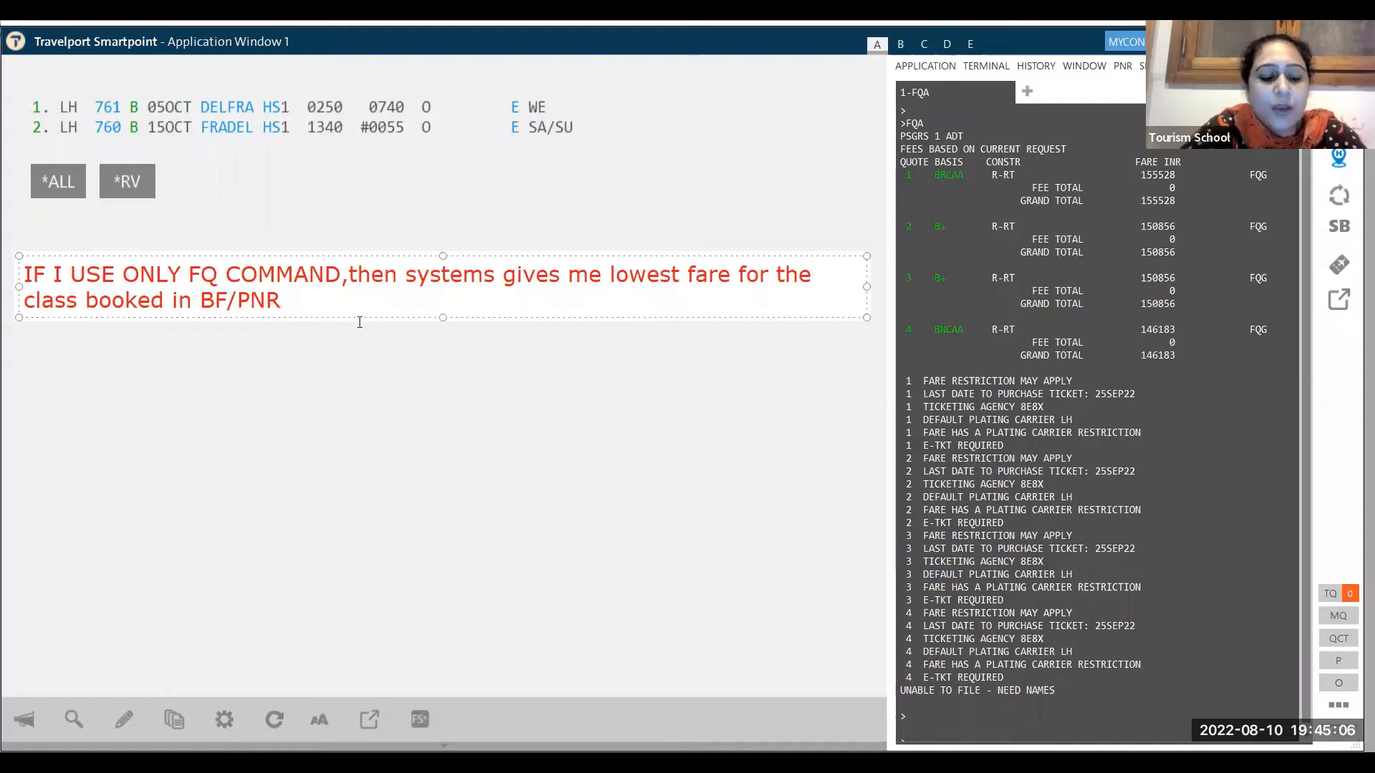
# - On a new line, note that FQA gives alternate fares for the class booked in BF/PNR
pyautogui.press('Return')
pyautogui.write('FQ')
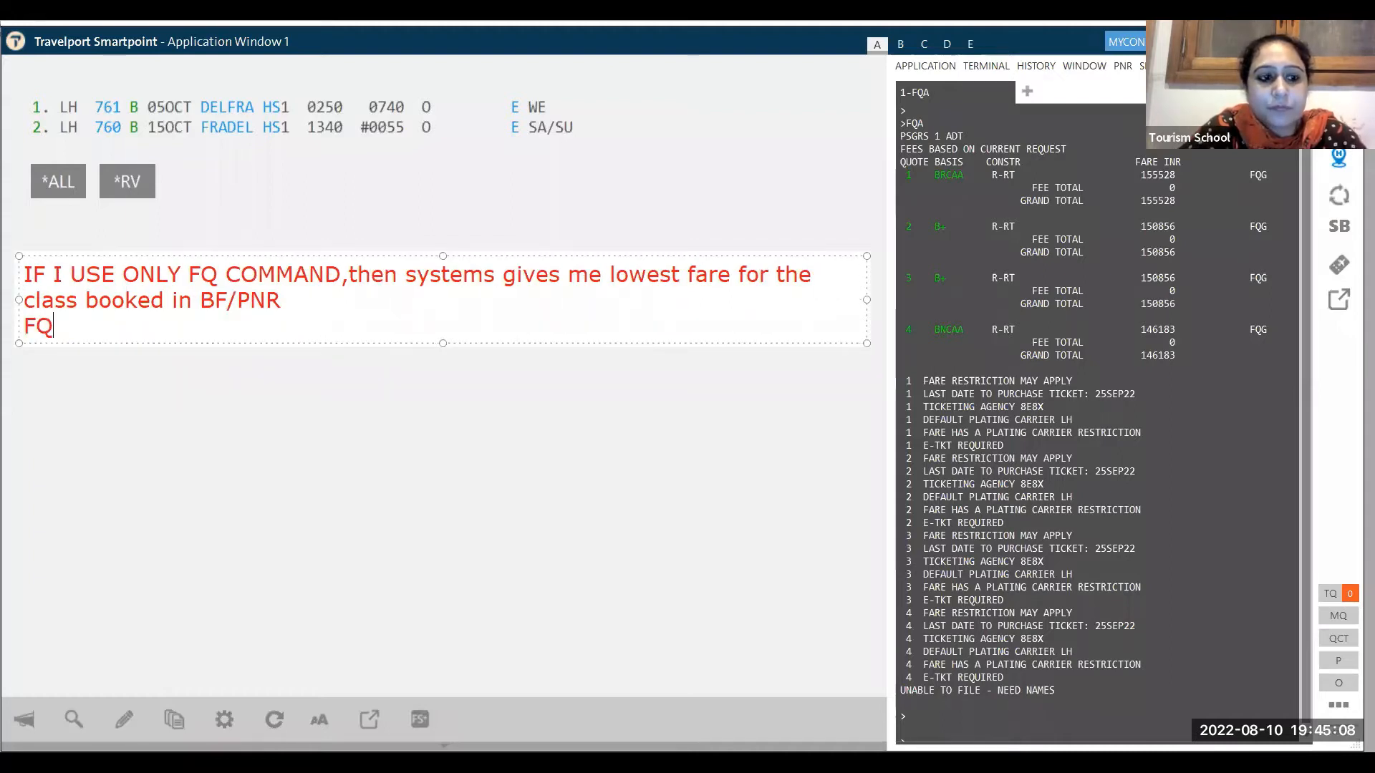
pyautogui.write('A COMMAND t')
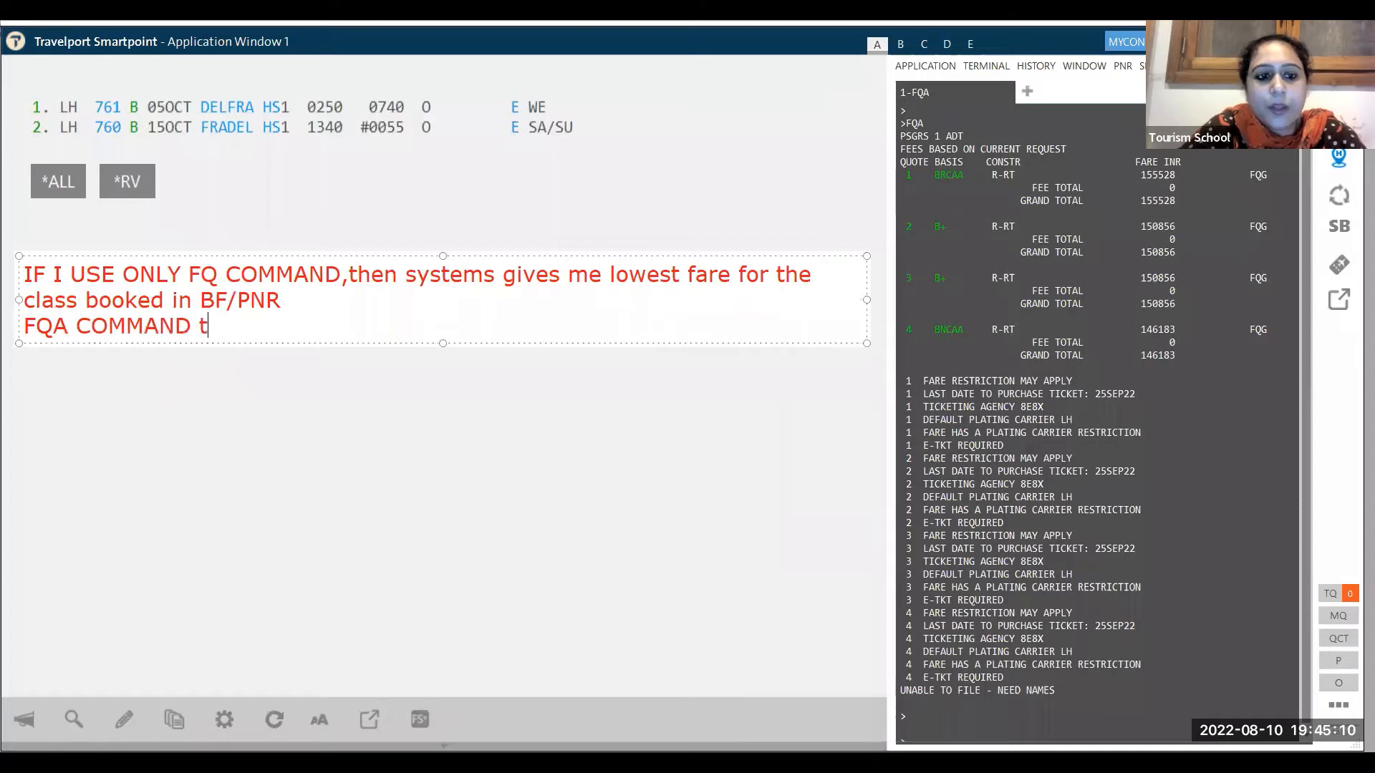
pyautogui.write('hen system gvee')
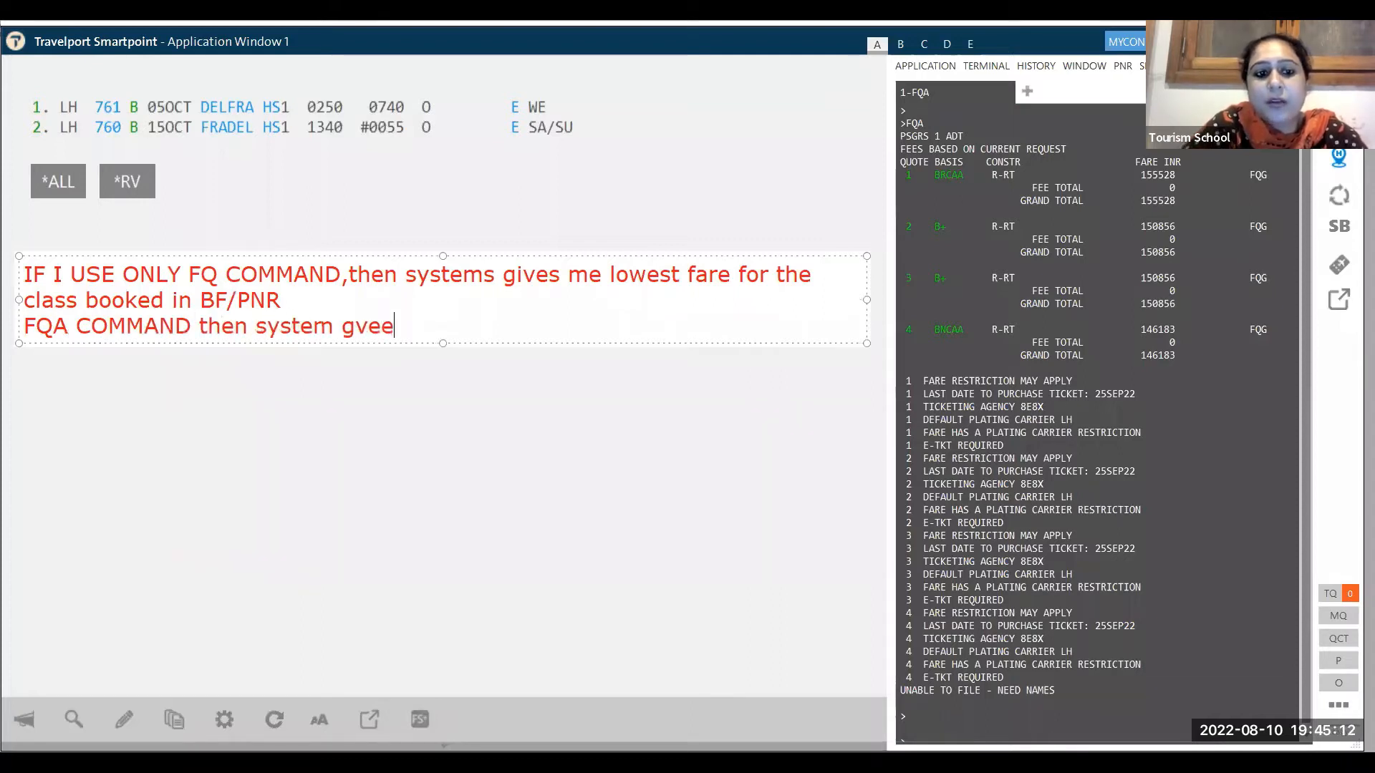
pyautogui.press('BackSpace')
pyautogui.press('BackSpace')
pyautogui.press('BackSpace')
pyautogui.write('ives alter')
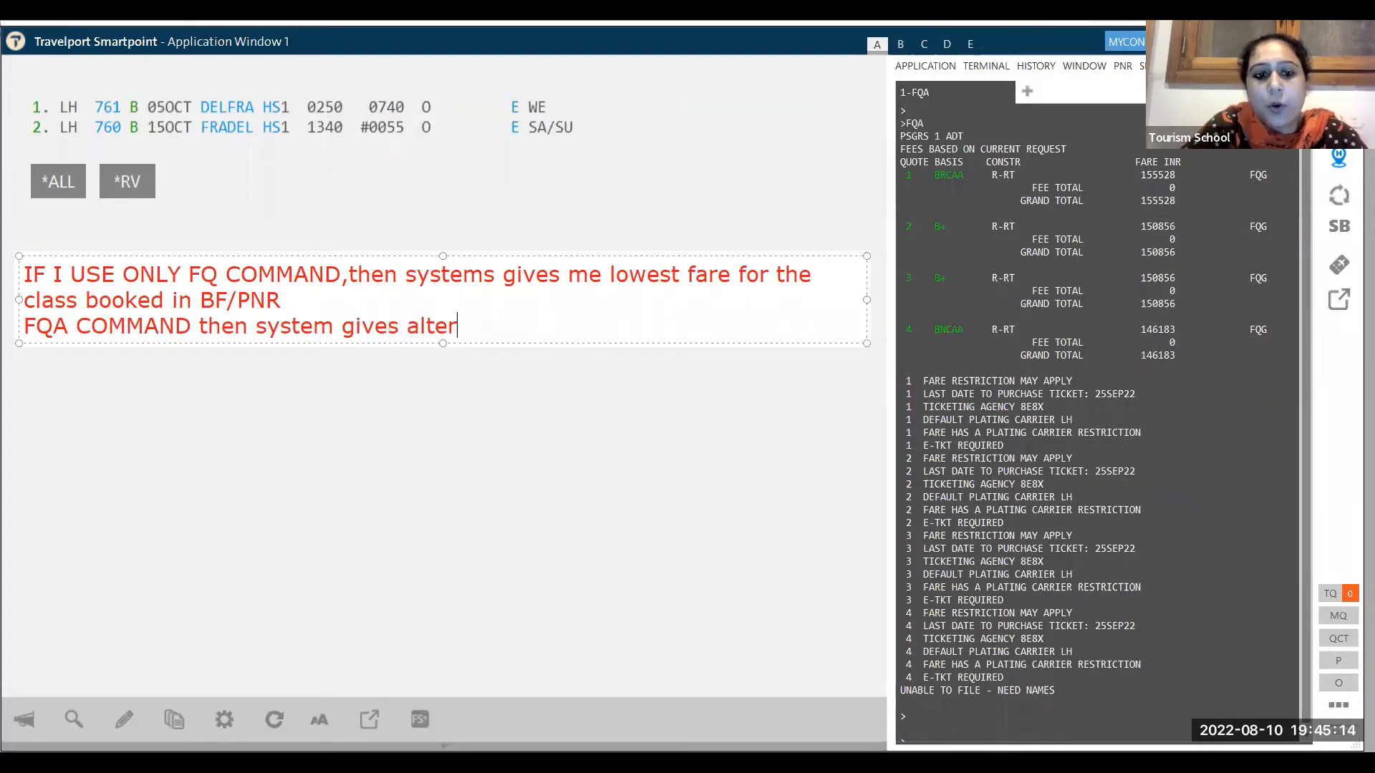
pyautogui.write('nate fares for t')
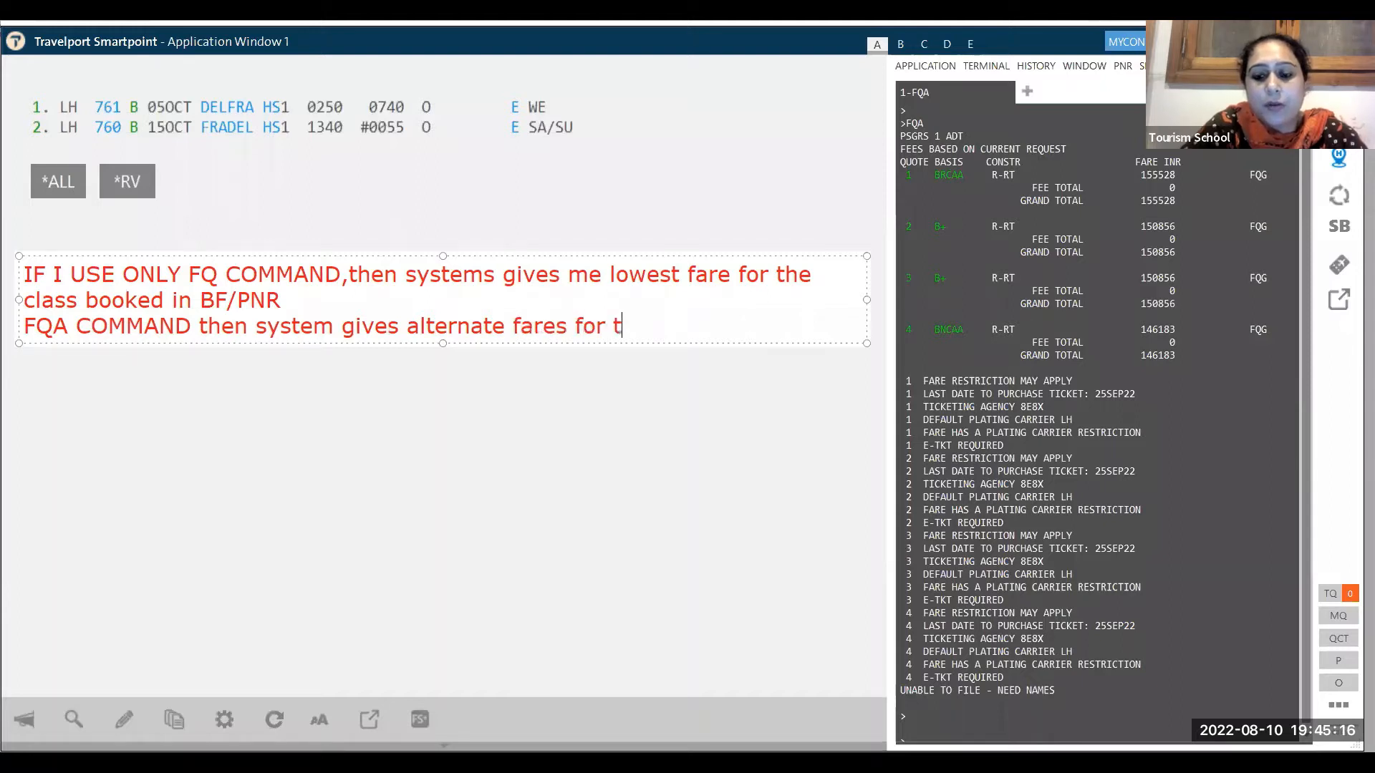
pyautogui.write('he class booked i')
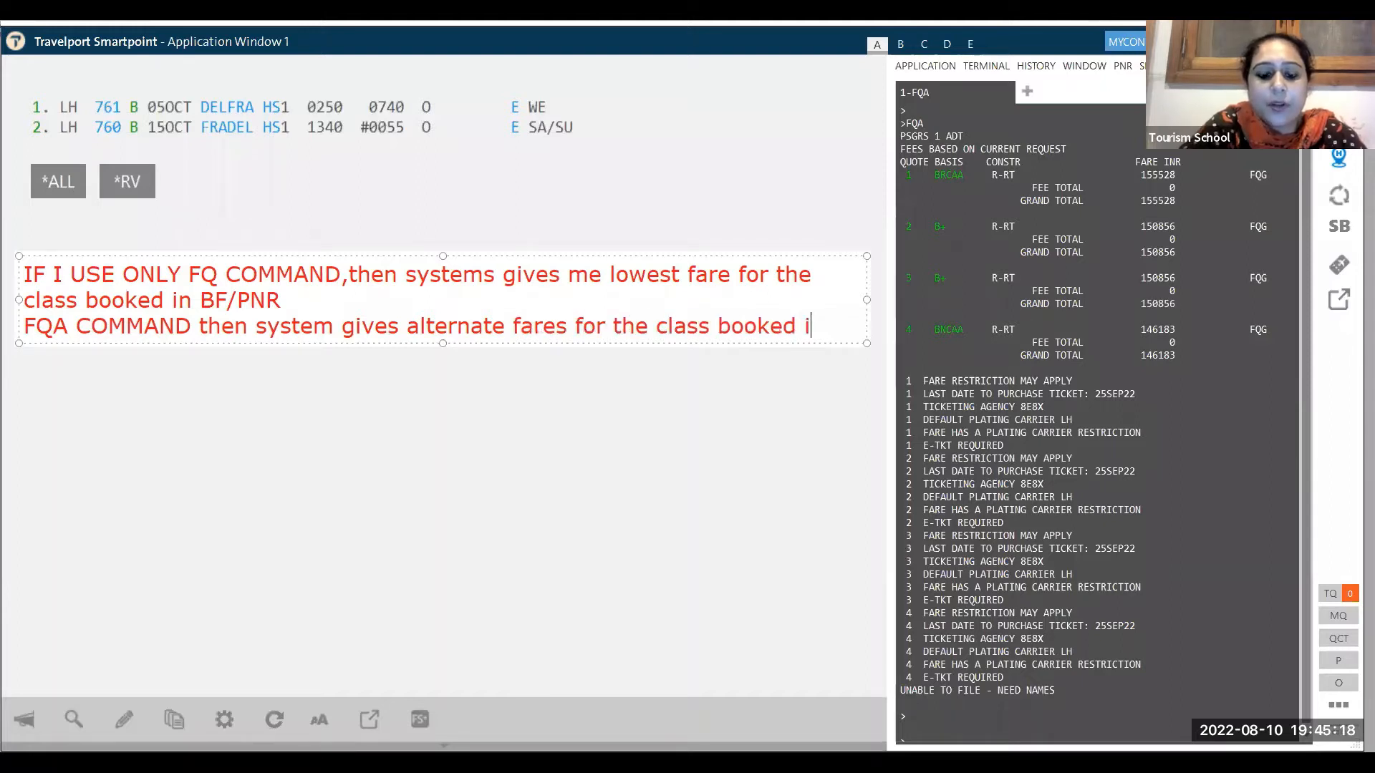
pyautogui.write('n BF/PNR')
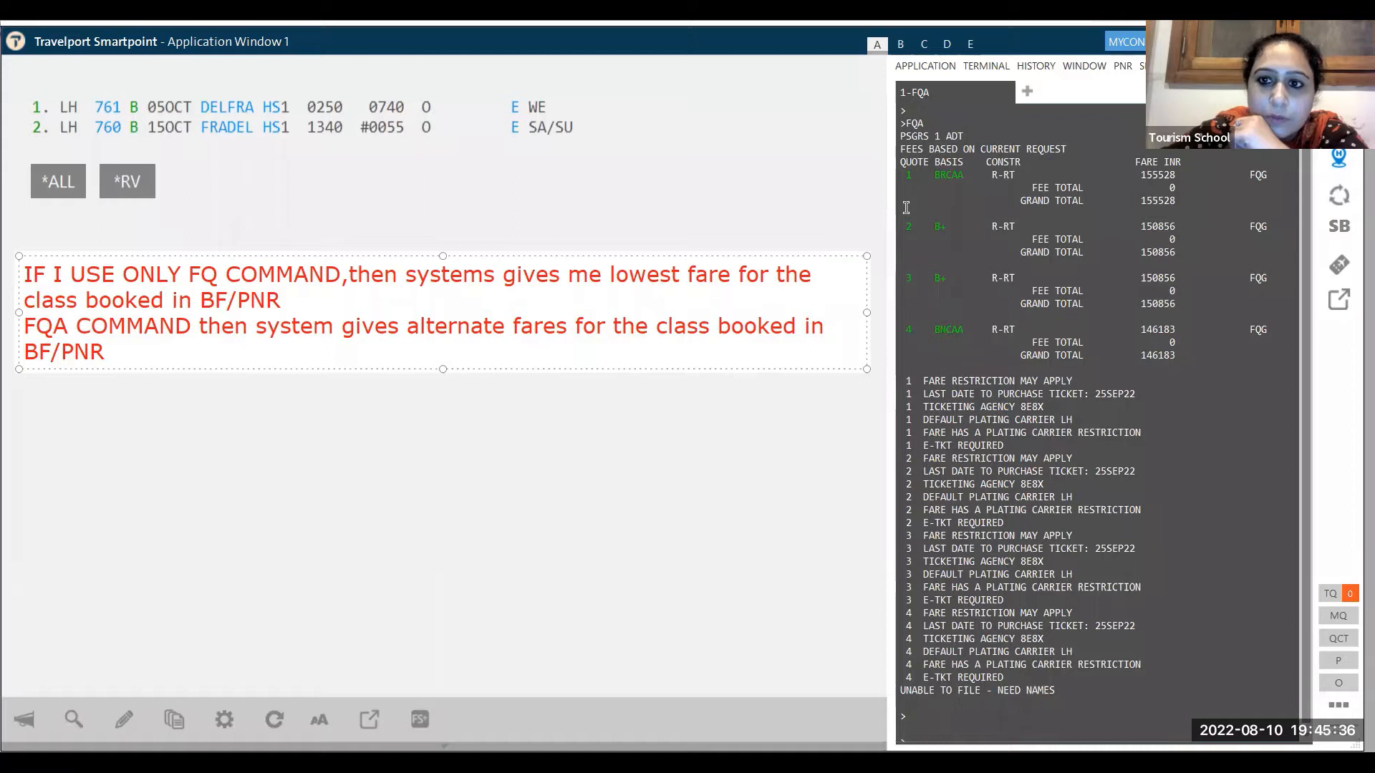
# - Store alternate fare quote 4 (BNCAA), redisplay the FQA list, and enter FQN3 at the prompt
pyautogui.click(955, 323)
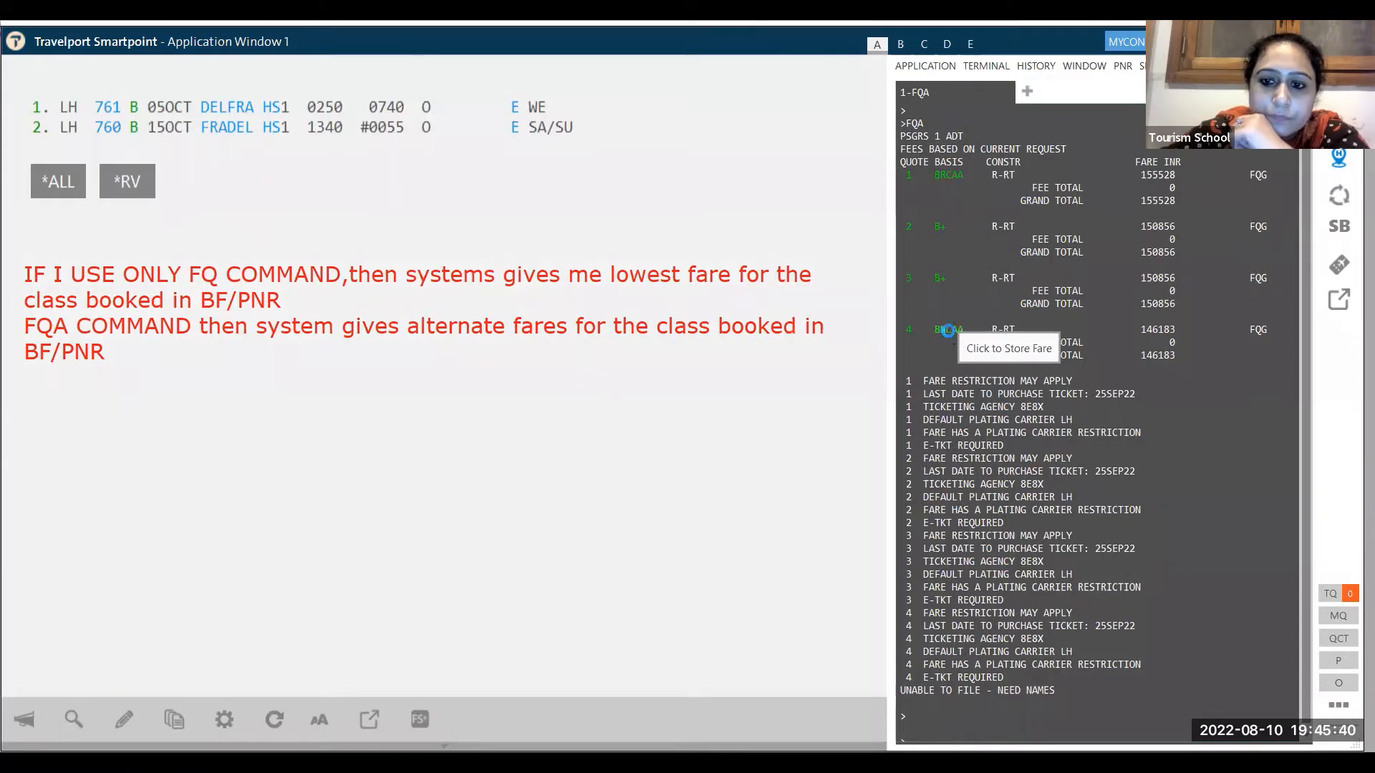
pyautogui.click(948, 330)
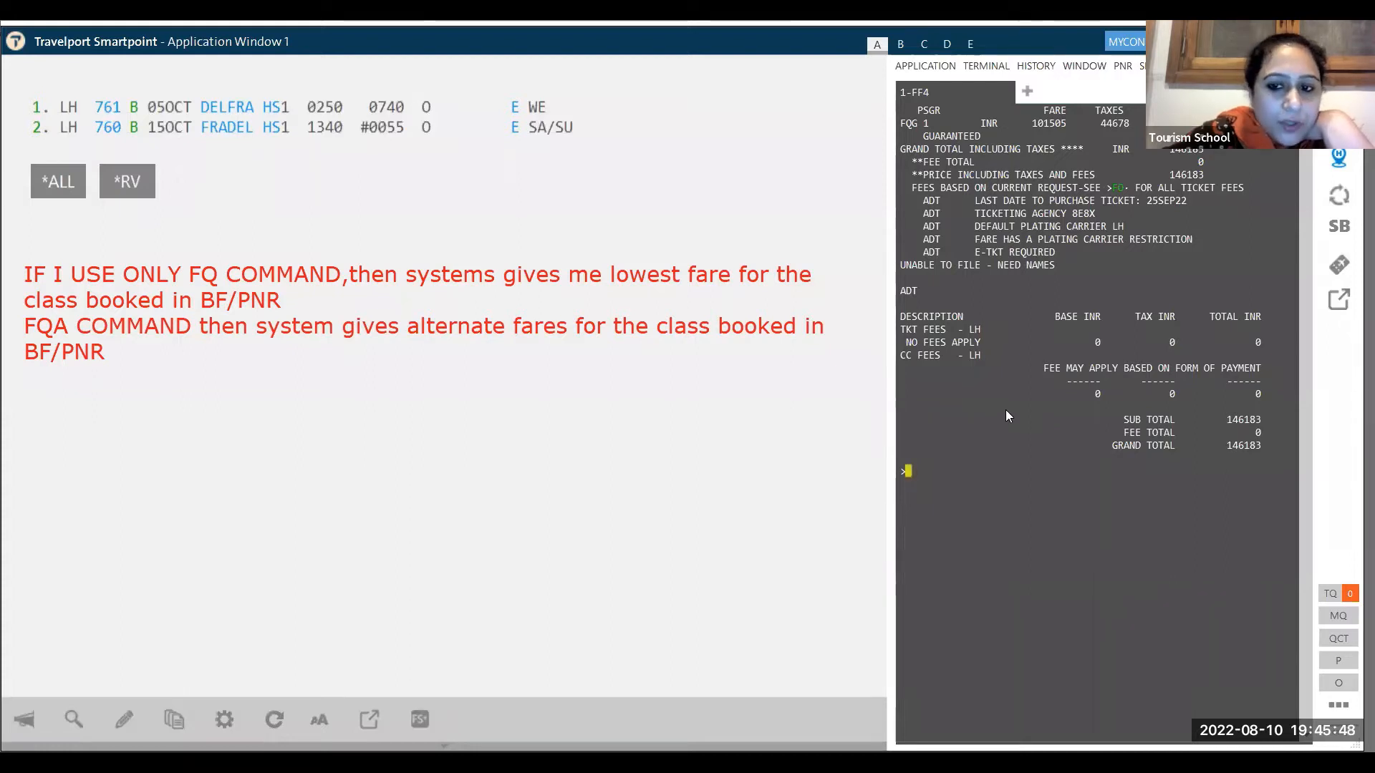
pyautogui.write('FQA')
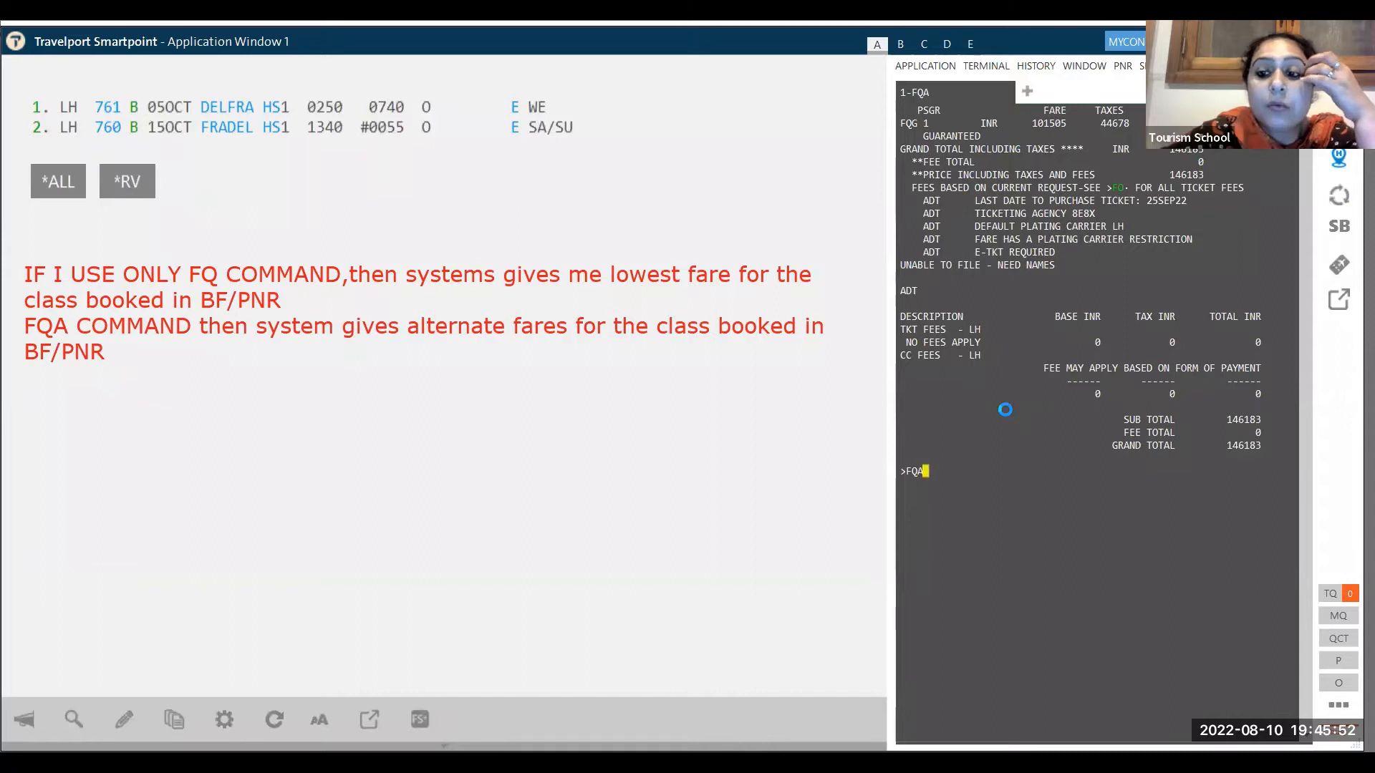
pyautogui.press('Return')
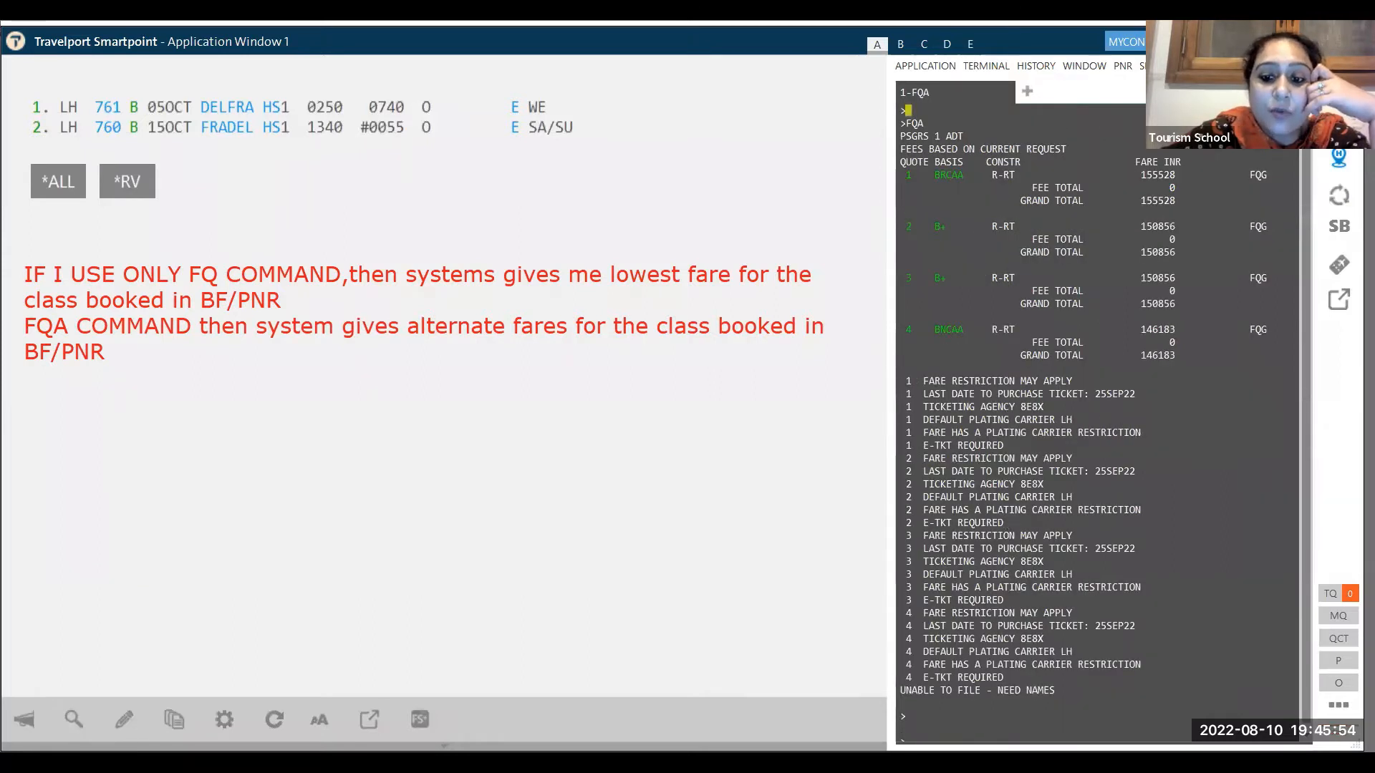
pyautogui.write('FQ')
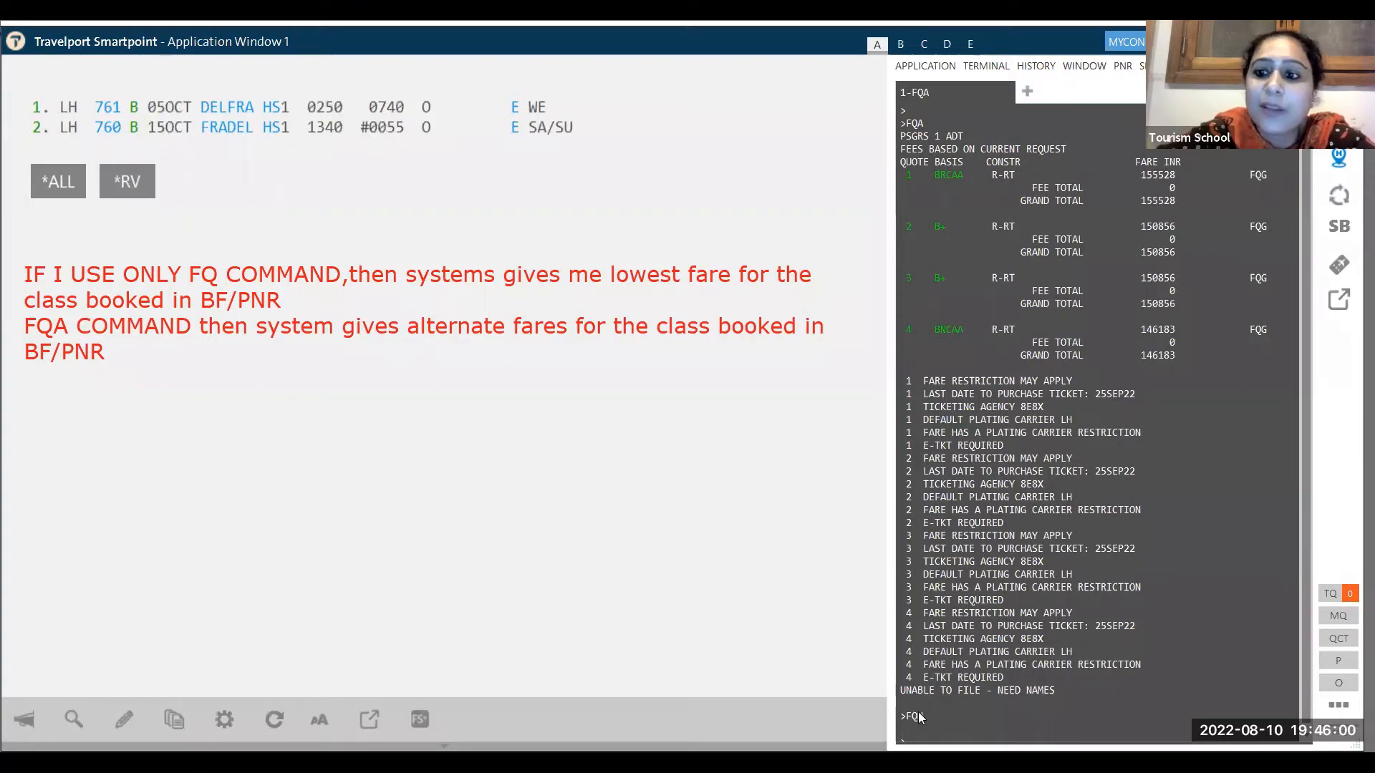
pyautogui.write('N3')
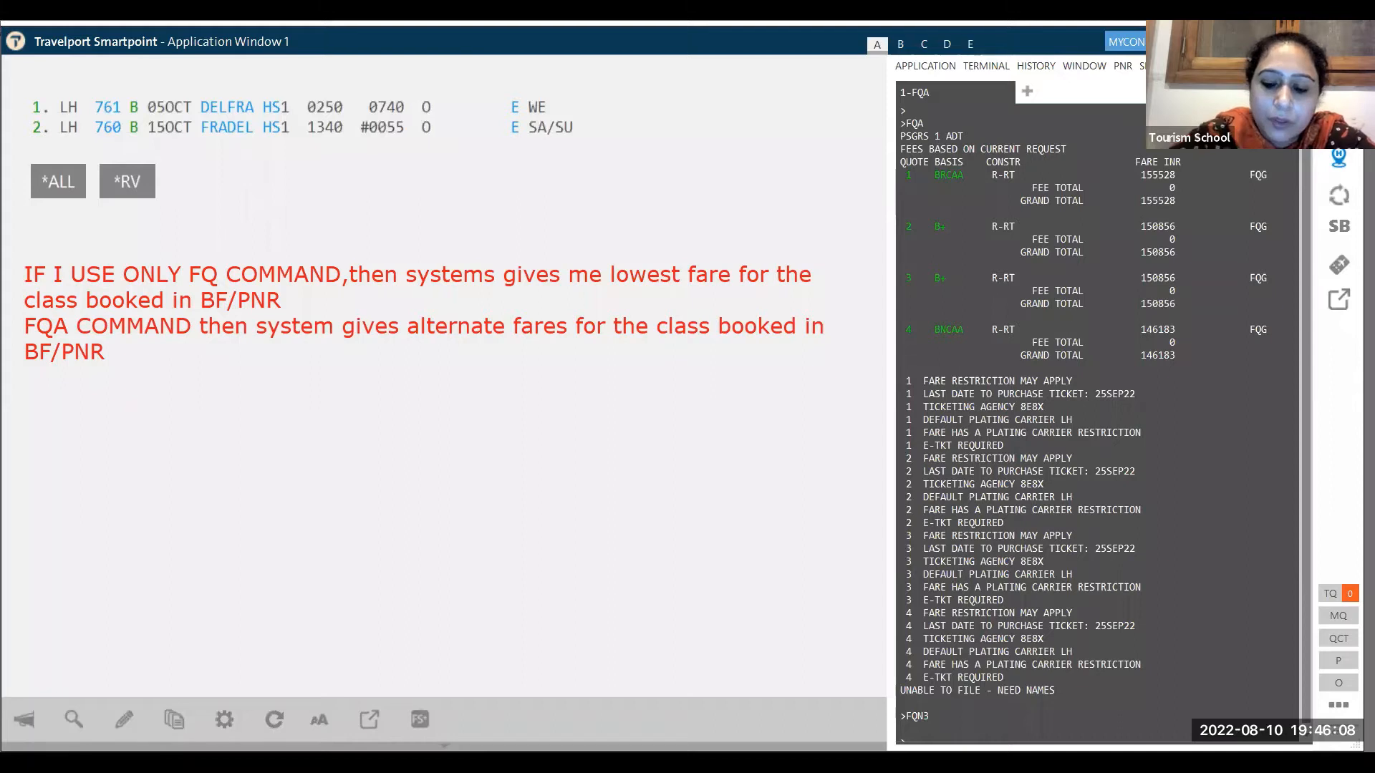
pyautogui.press('Return')
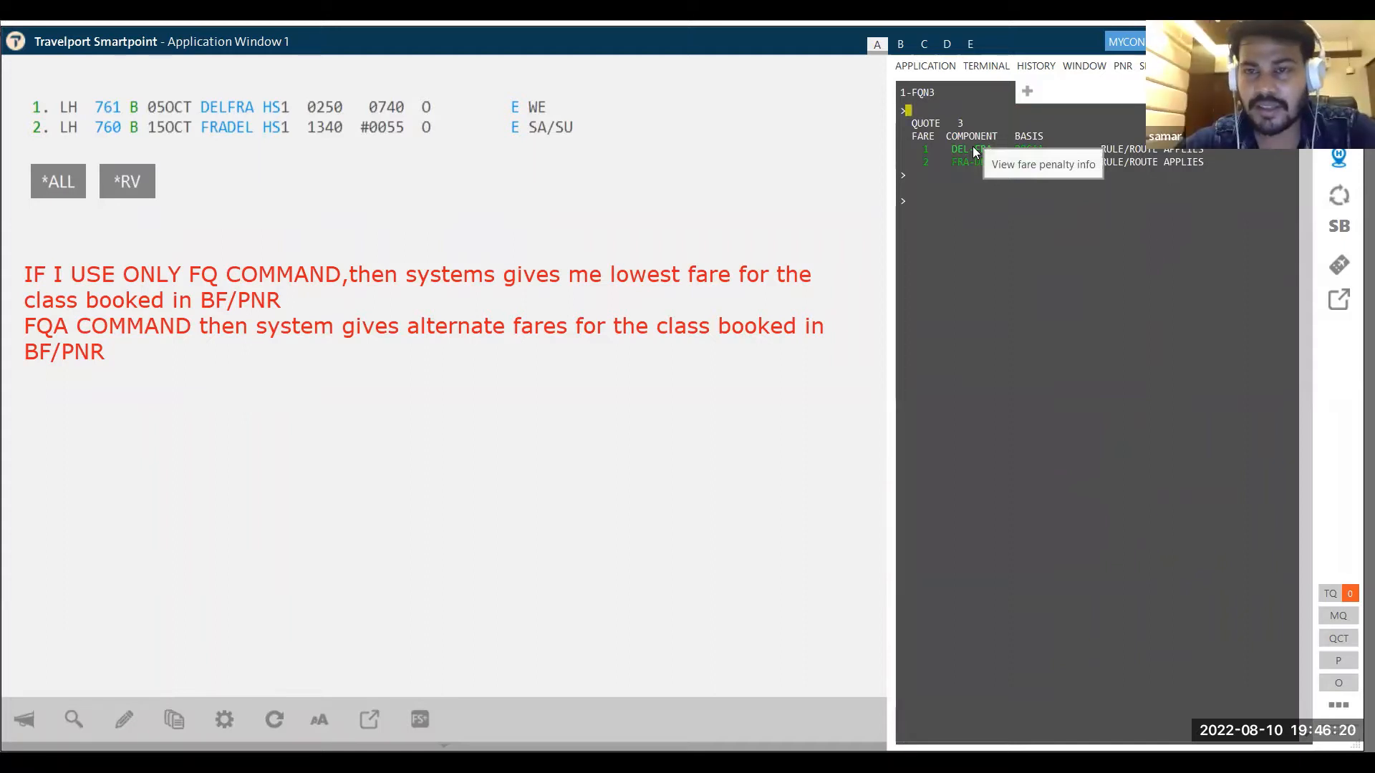
pyautogui.click(919, 199)
pyautogui.write('FQA')
pyautogui.press('Return')
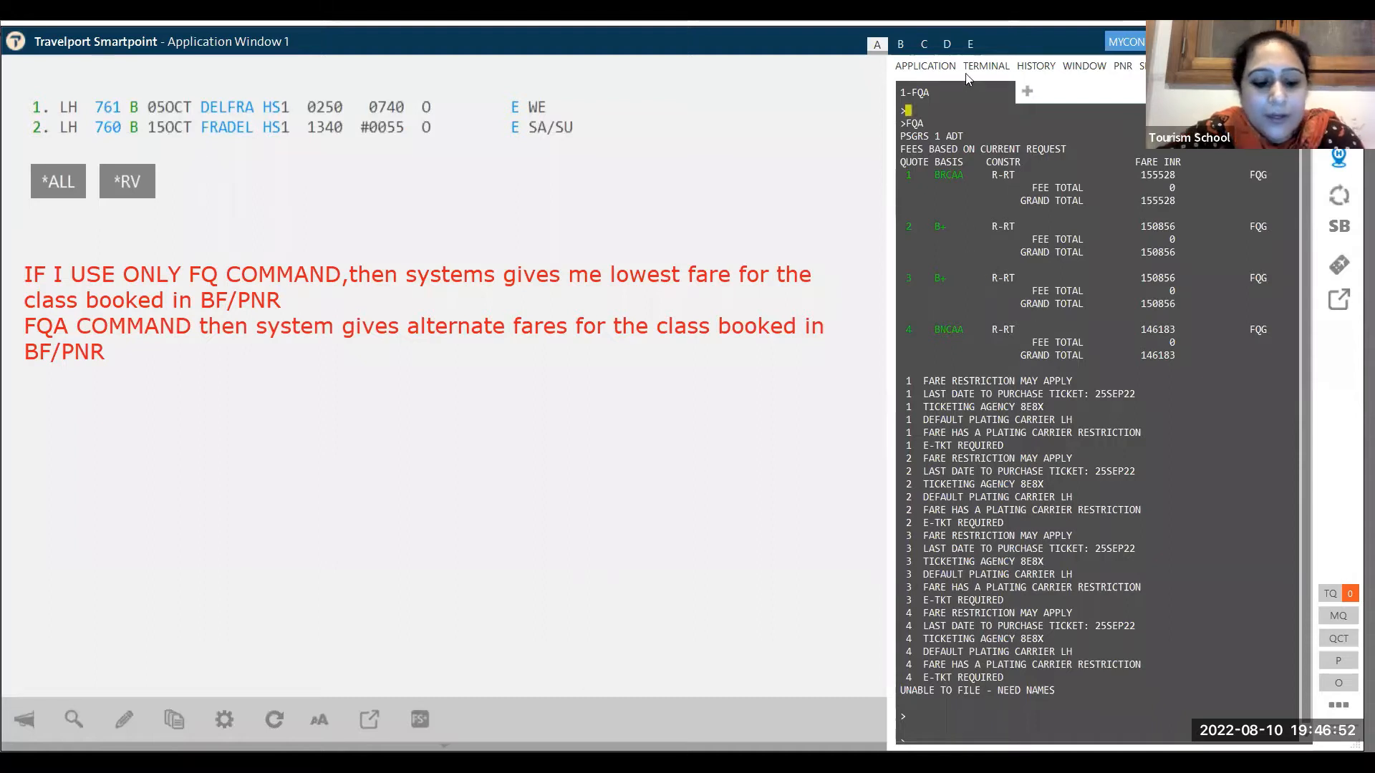
pyautogui.write('FQN3')
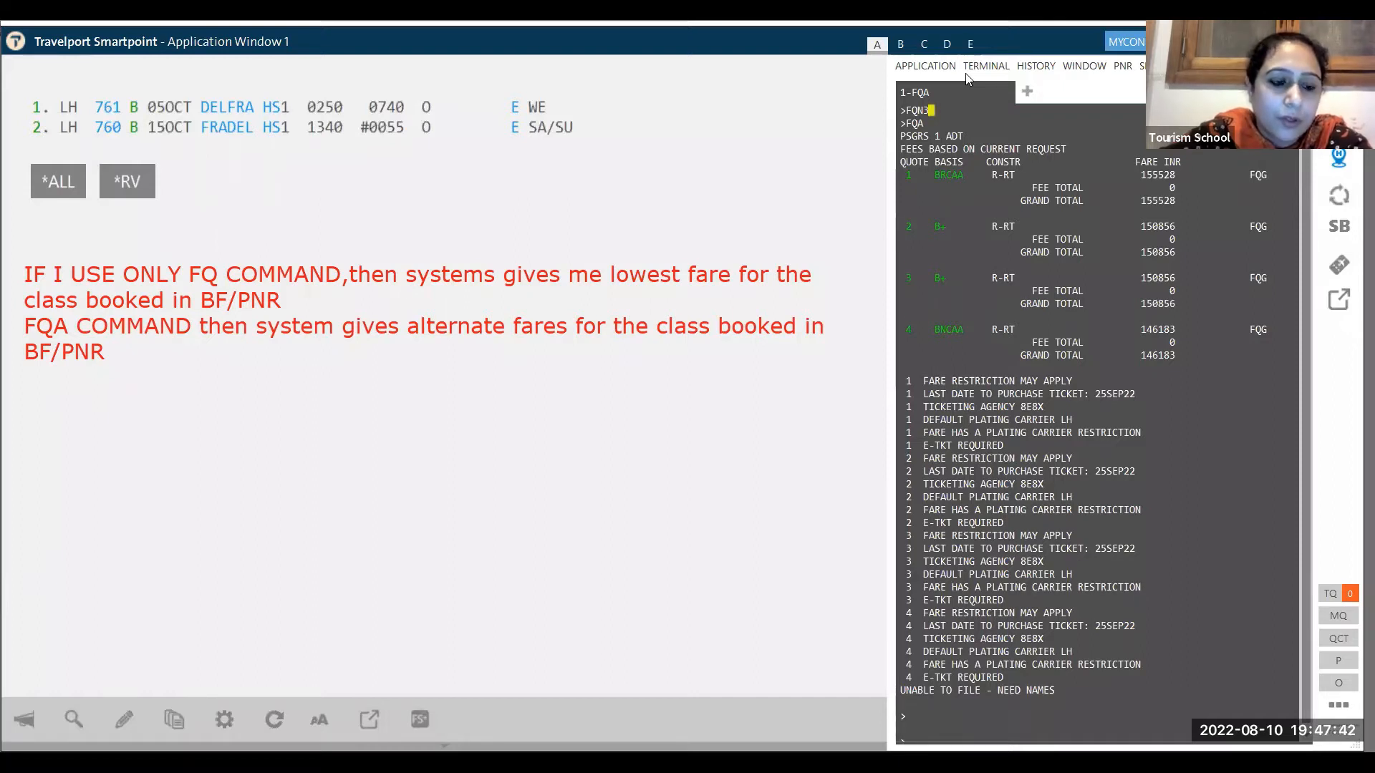
# - Erase the unsent FQN3 entry and redisplay the booking record with *R
pyautogui.press('BackSpace')
pyautogui.press('BackSpace')
pyautogui.press('BackSpace')
pyautogui.press('BackSpace')
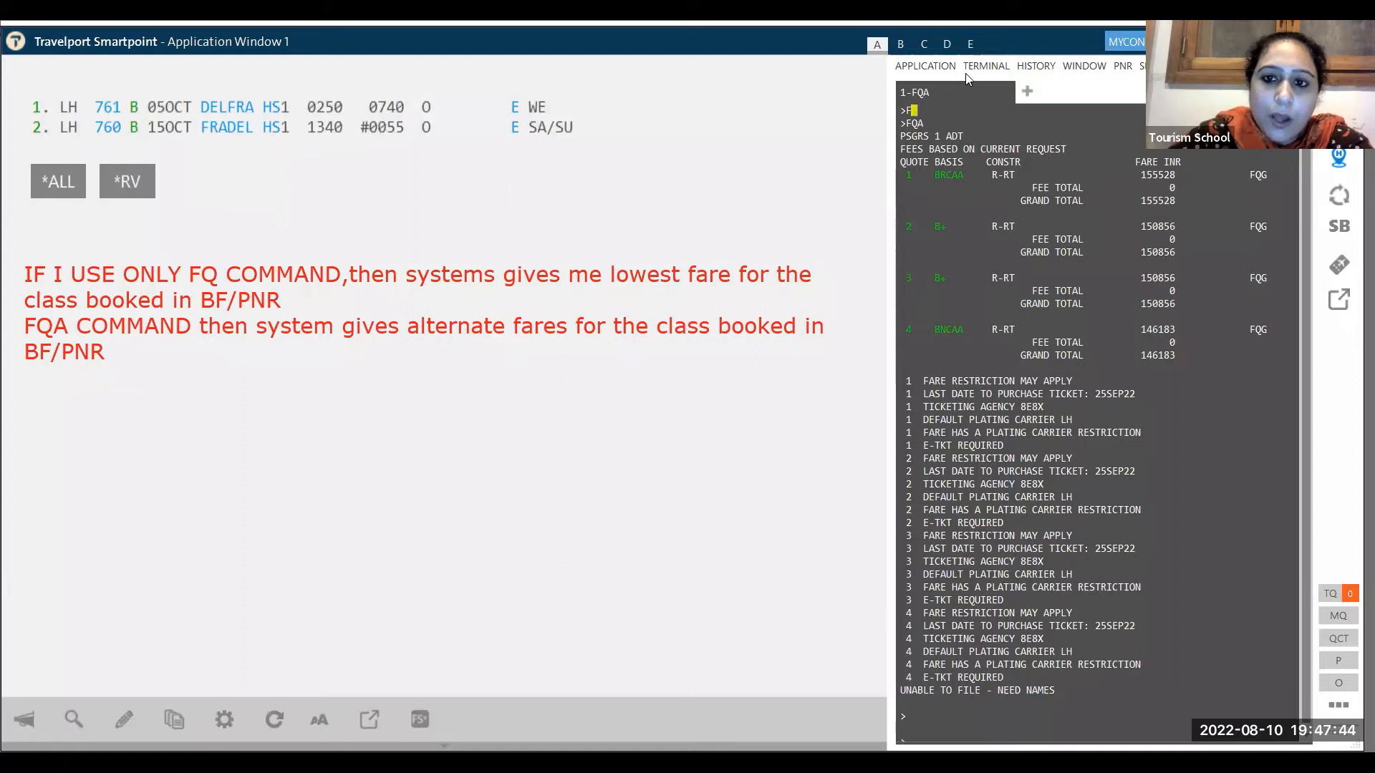
pyautogui.write('*R')
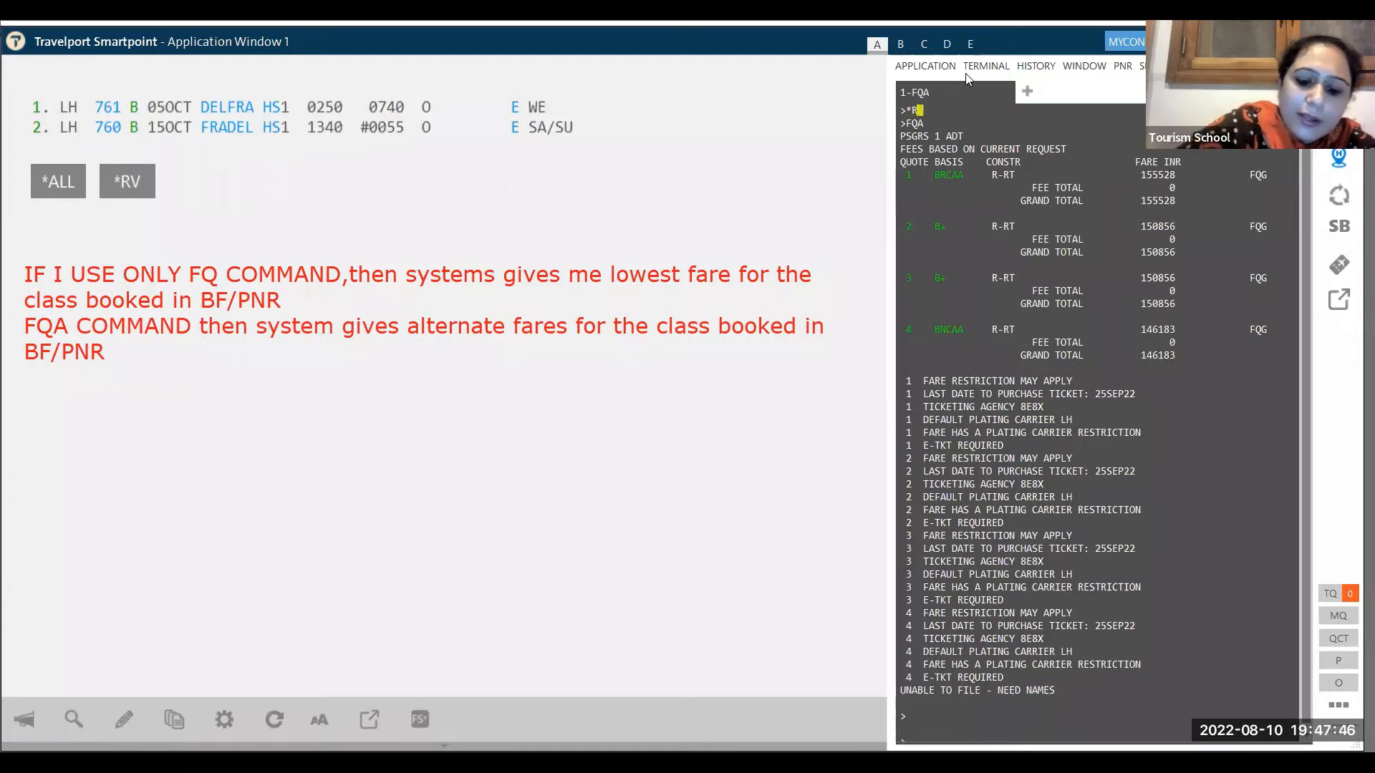
pyautogui.press('Return')
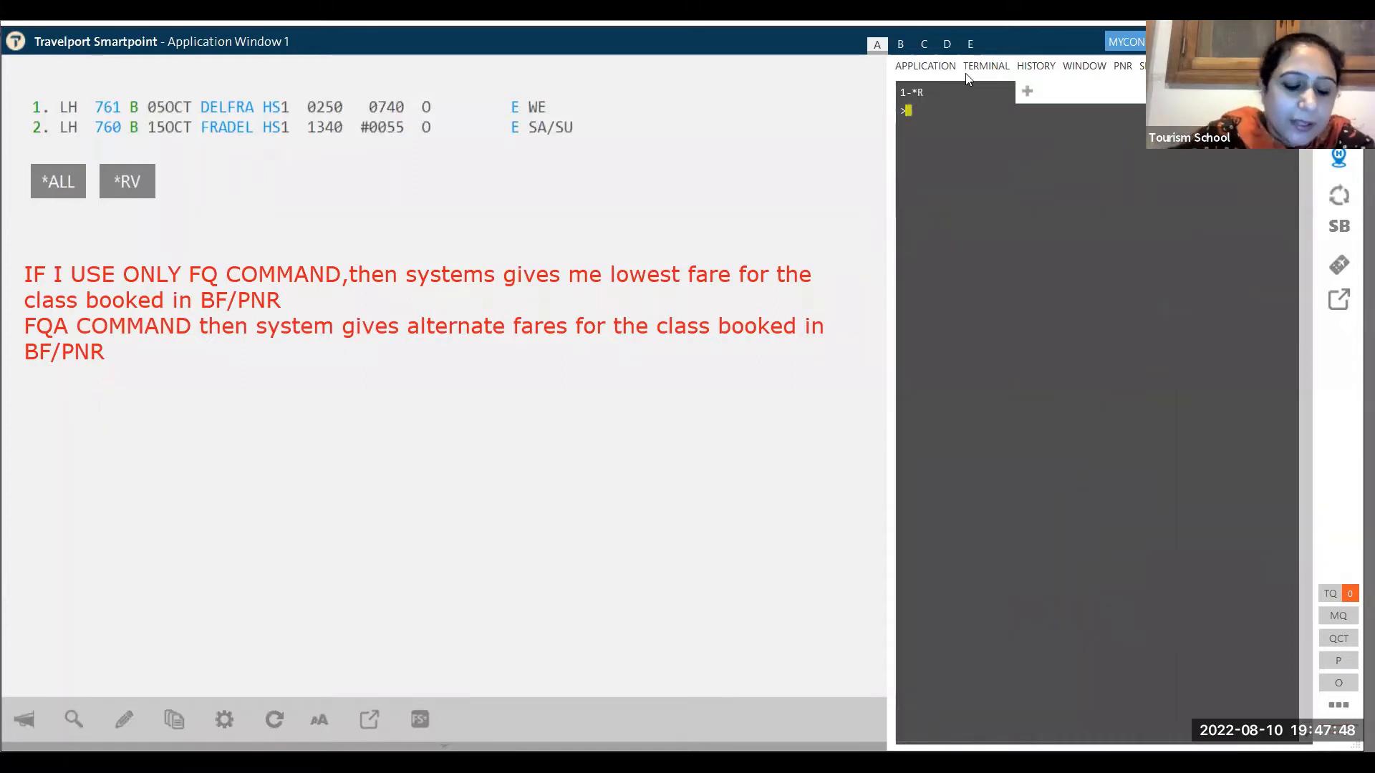
# - Run an FQBA best-buy quote, giving 59390 INR rebooked in K class
pyautogui.write('FQBB')
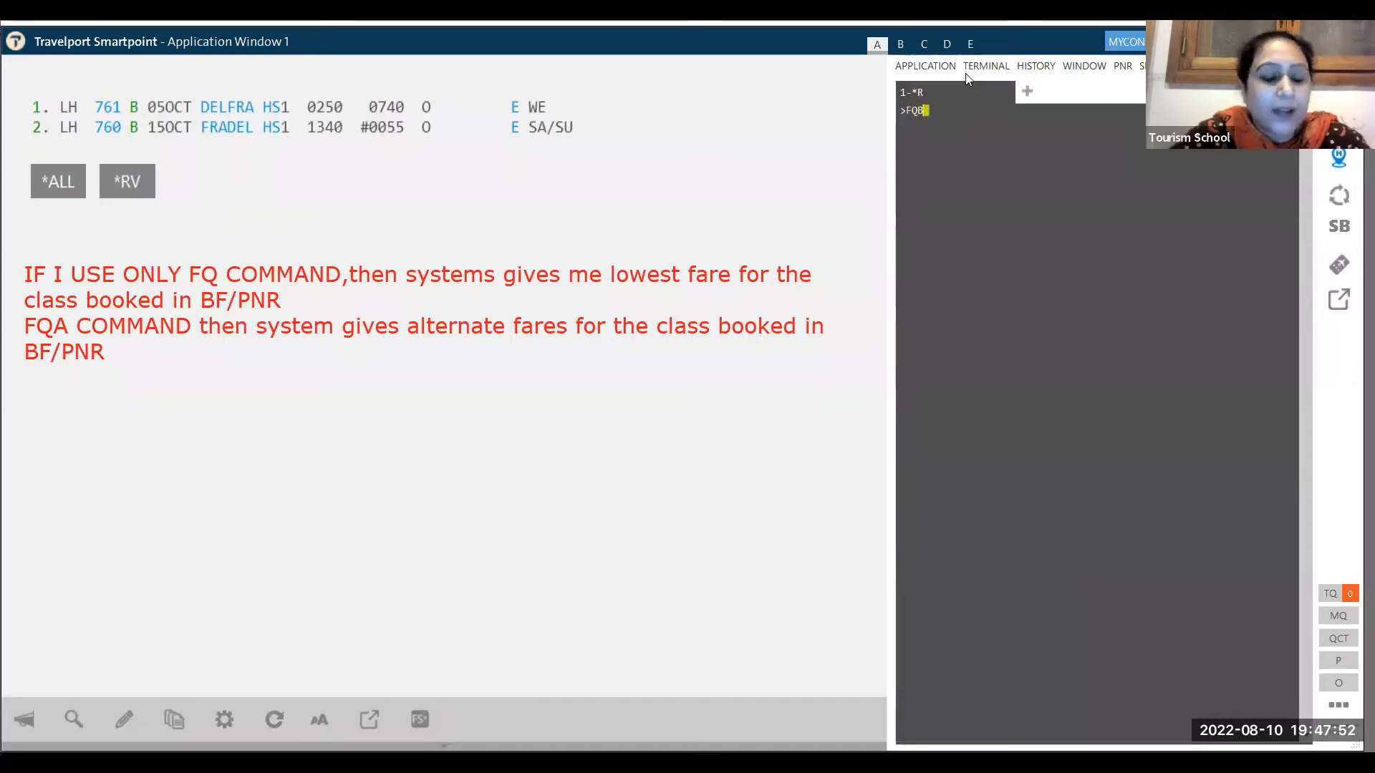
pyautogui.press('BackSpace')
pyautogui.write('A')
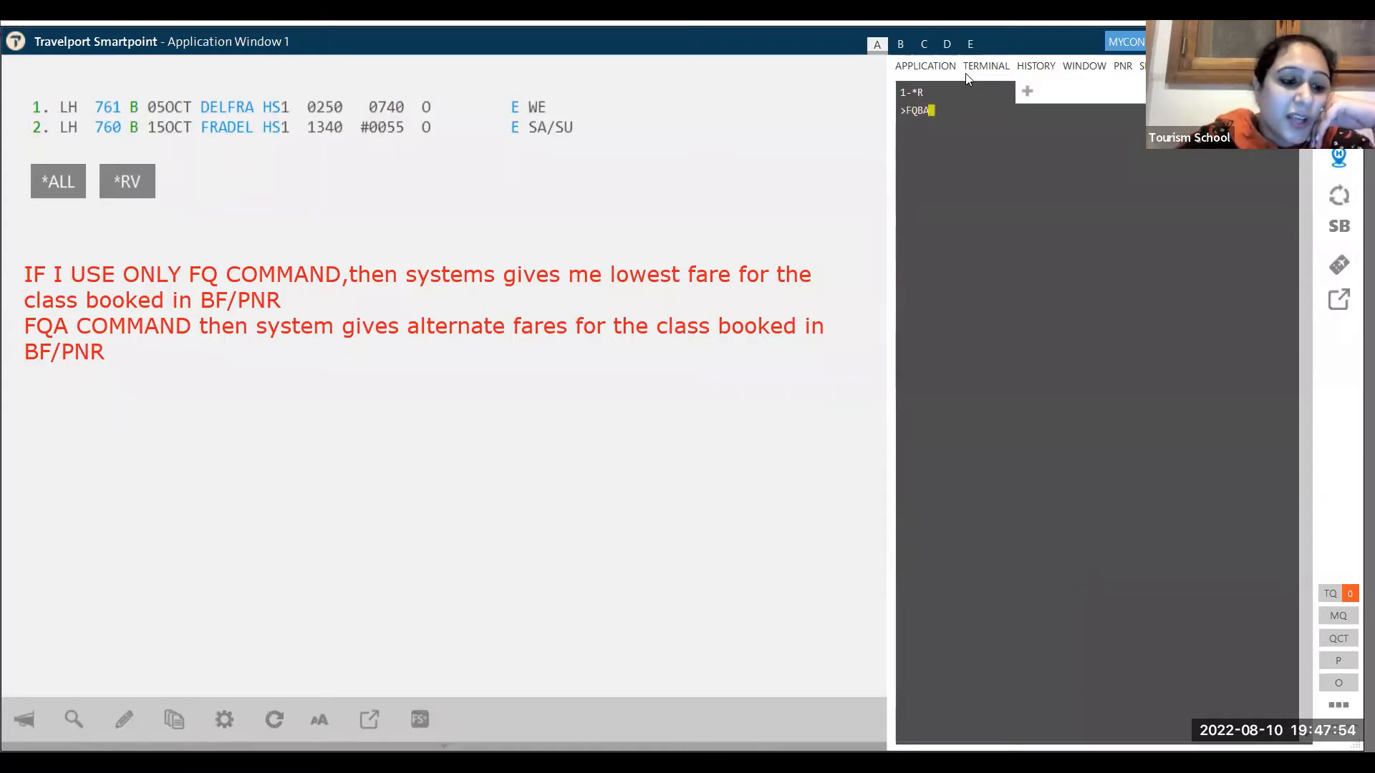
pyautogui.press('Return')
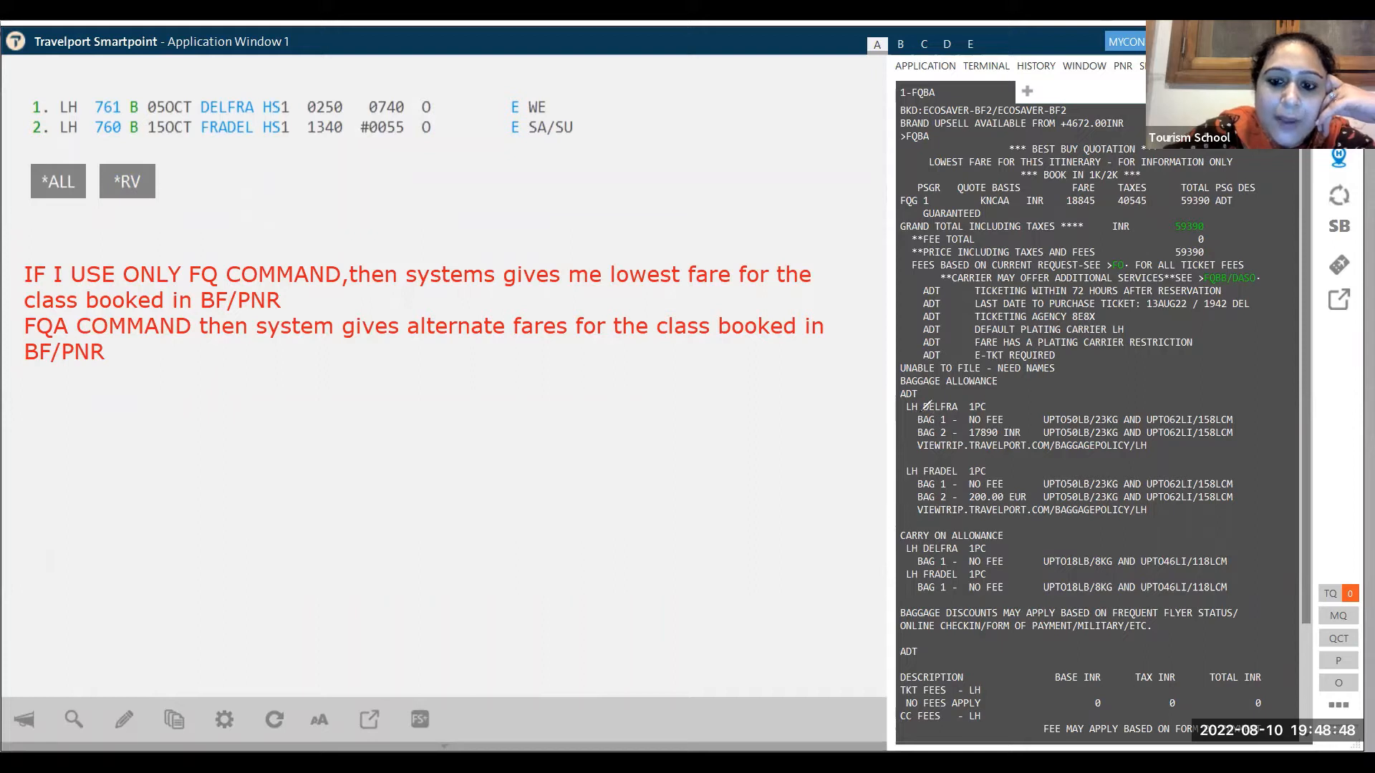
# - Underline the free first bags, 23KG limit, 200.00 EUR second-bag fee and free carry-ons
pyautogui.moveTo(909, 414)
pyautogui.mouseDown()
pyautogui.moveTo(923, 426)
pyautogui.moveTo(1013, 421)
pyautogui.mouseUp()
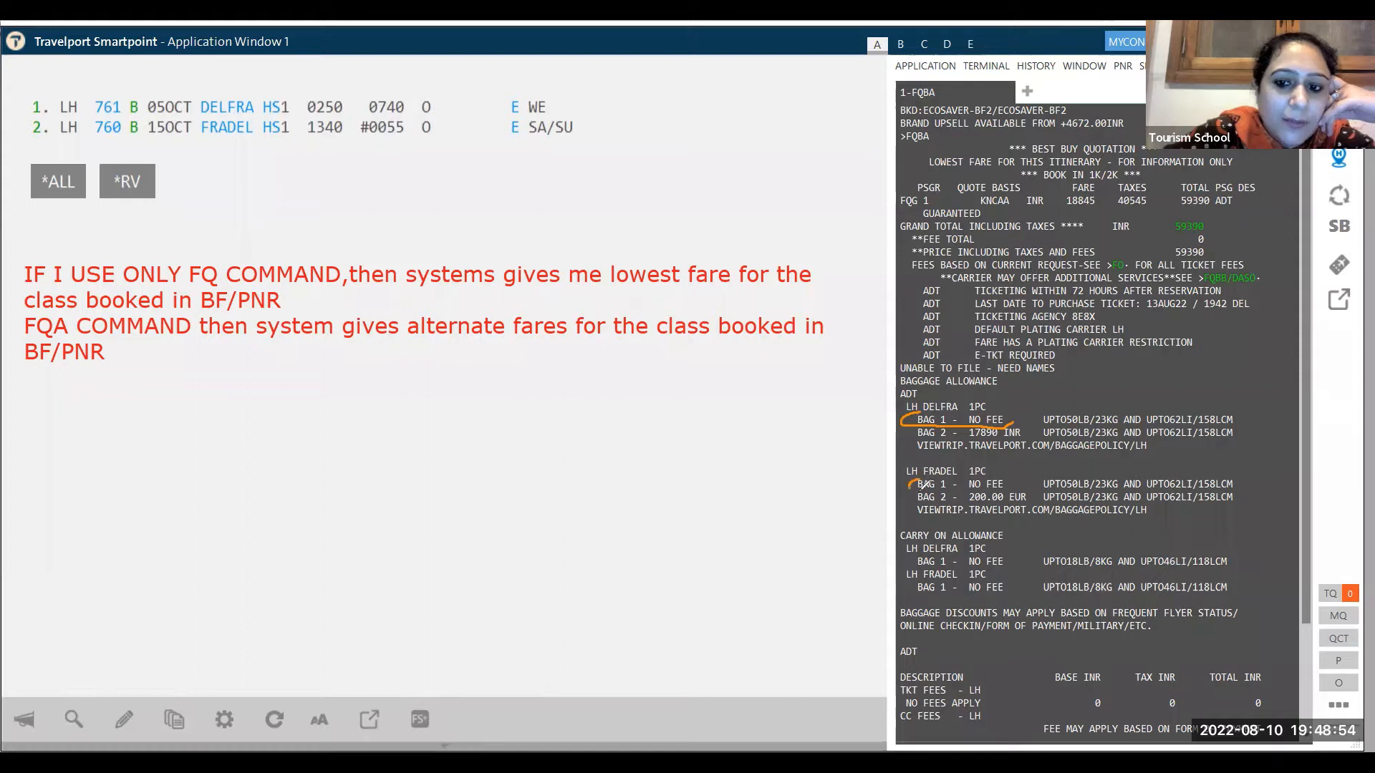
pyautogui.moveTo(924, 485); pyautogui.dragTo(994, 485)
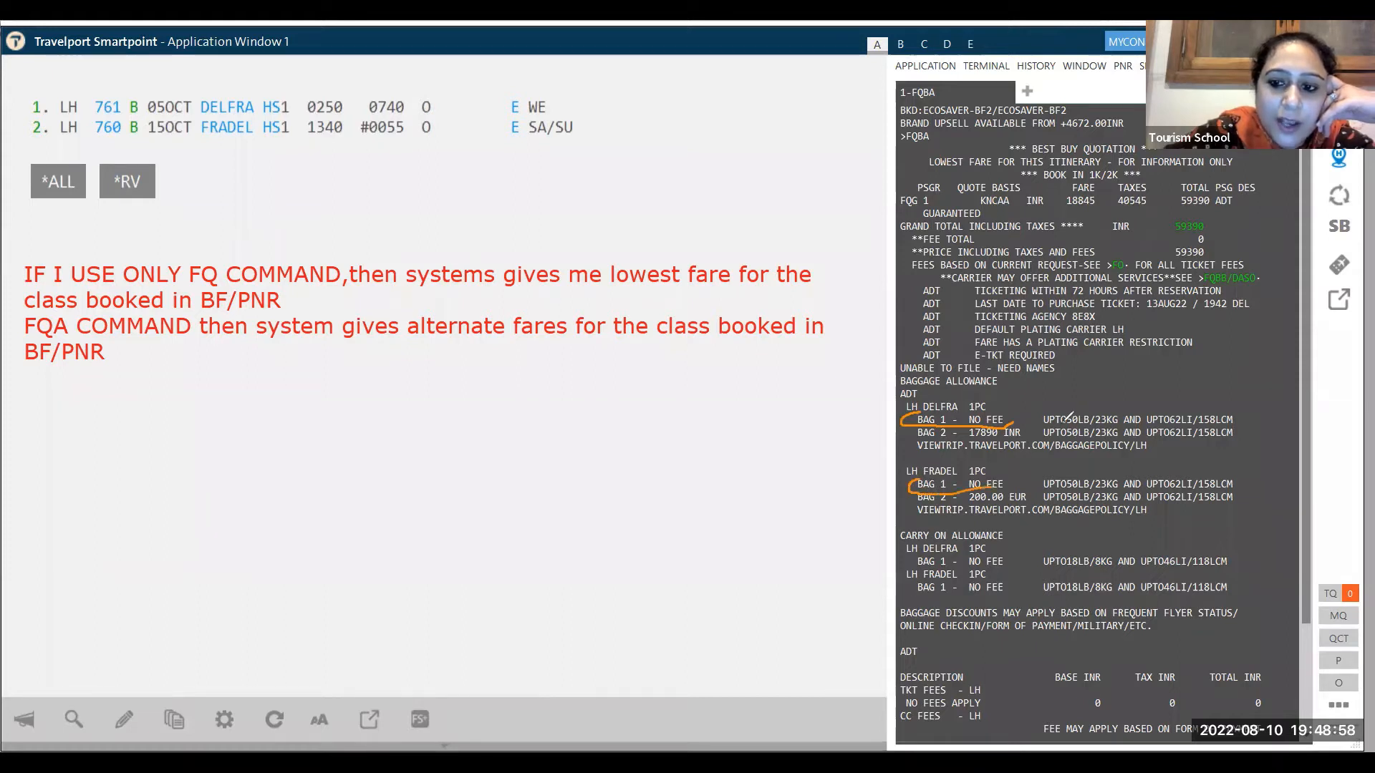
pyautogui.moveTo(1058, 425); pyautogui.dragTo(1117, 424)
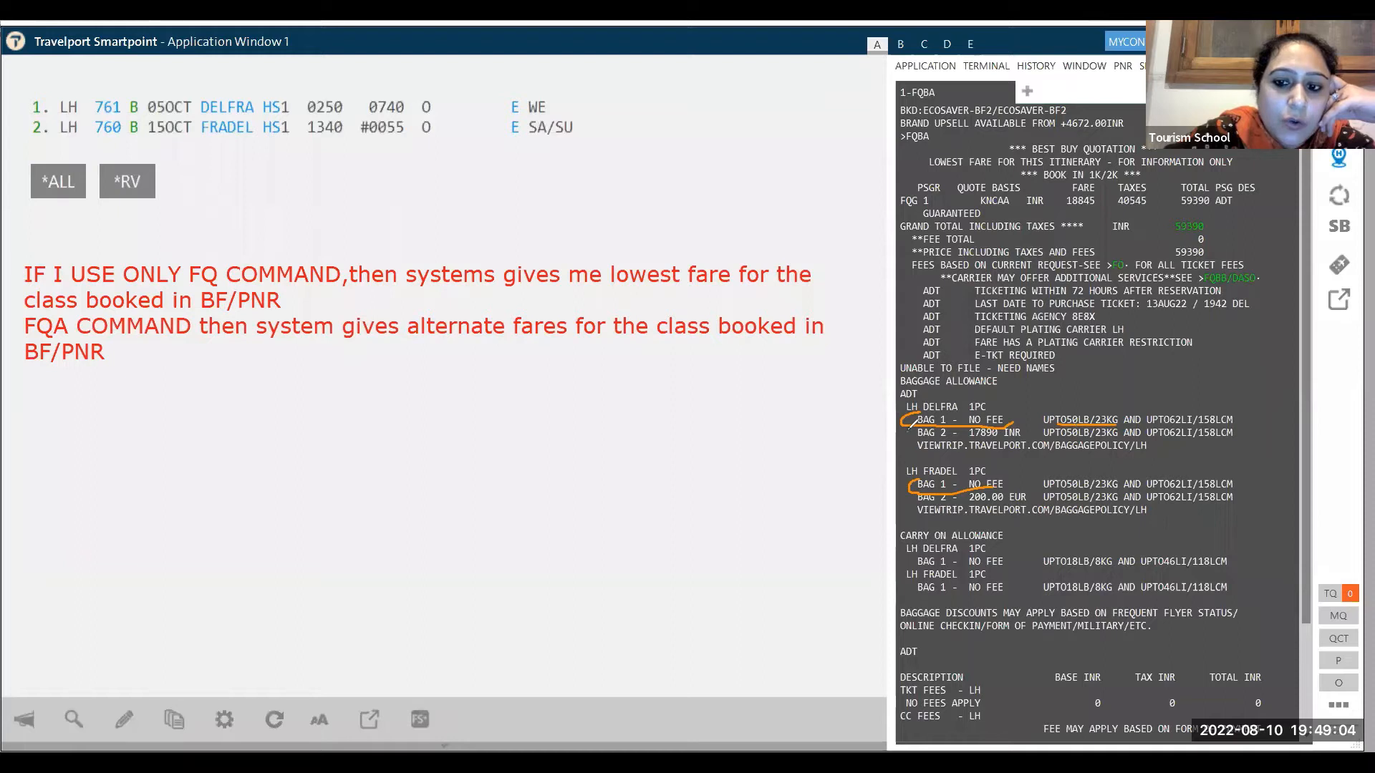
pyautogui.moveTo(911, 424); pyautogui.dragTo(908, 436)
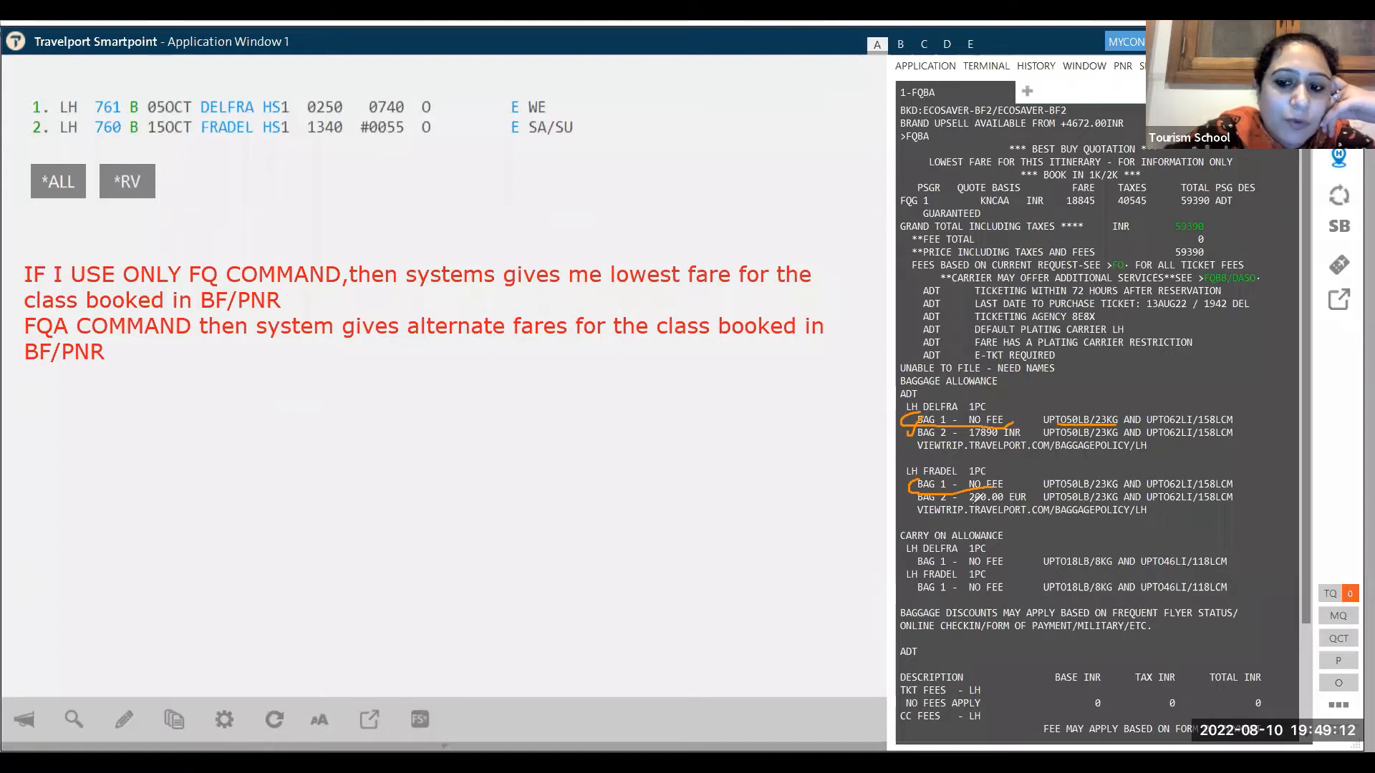
pyautogui.moveTo(973, 506); pyautogui.dragTo(1030, 494)
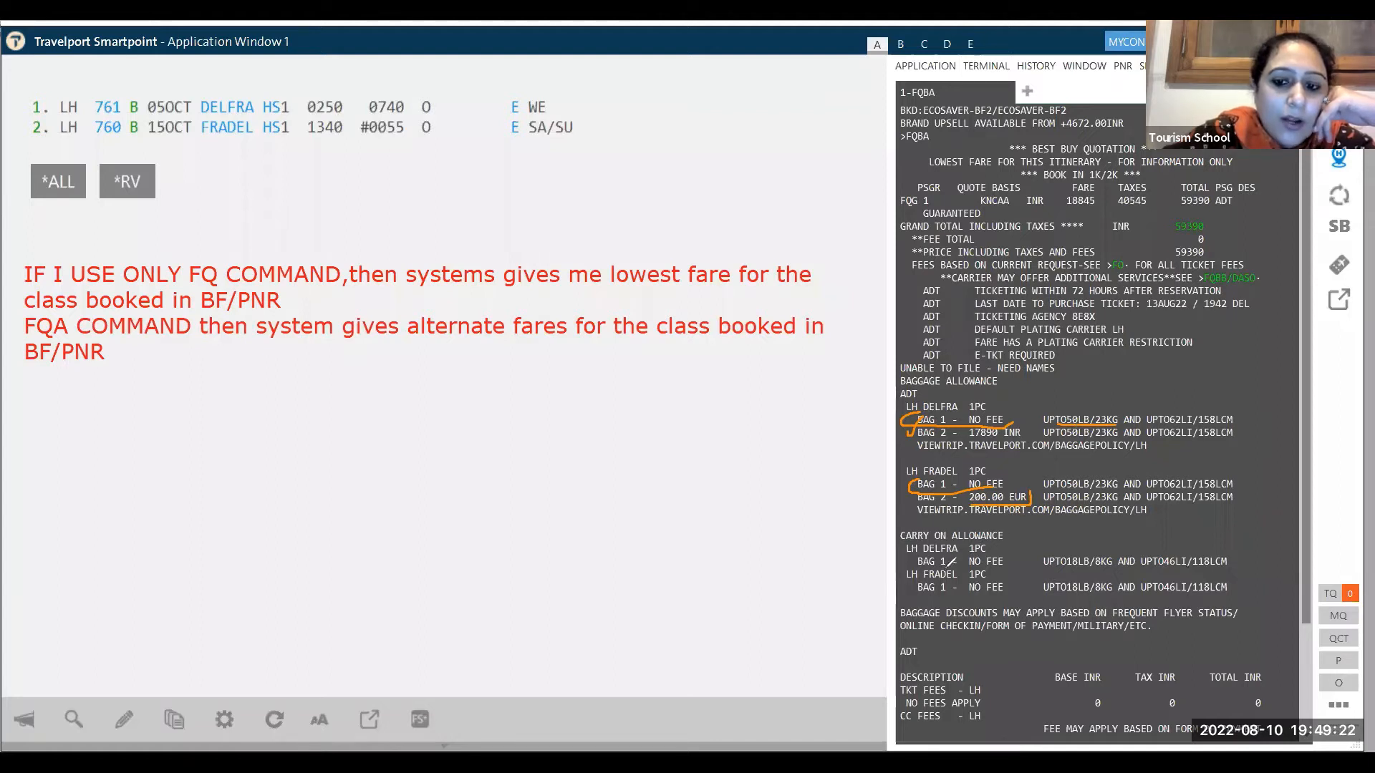
pyautogui.moveTo(947, 566); pyautogui.dragTo(1004, 566)
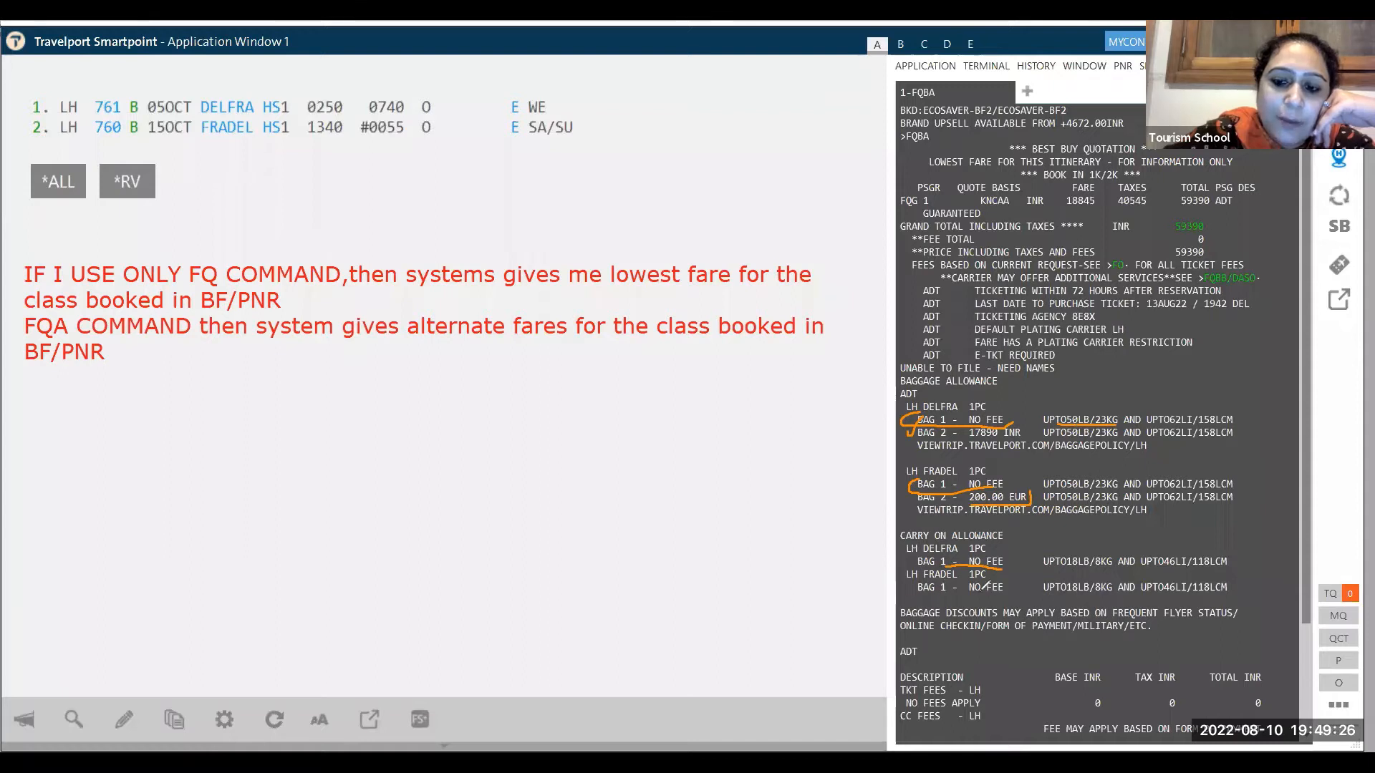
pyautogui.moveTo(981, 591); pyautogui.dragTo(1083, 591)
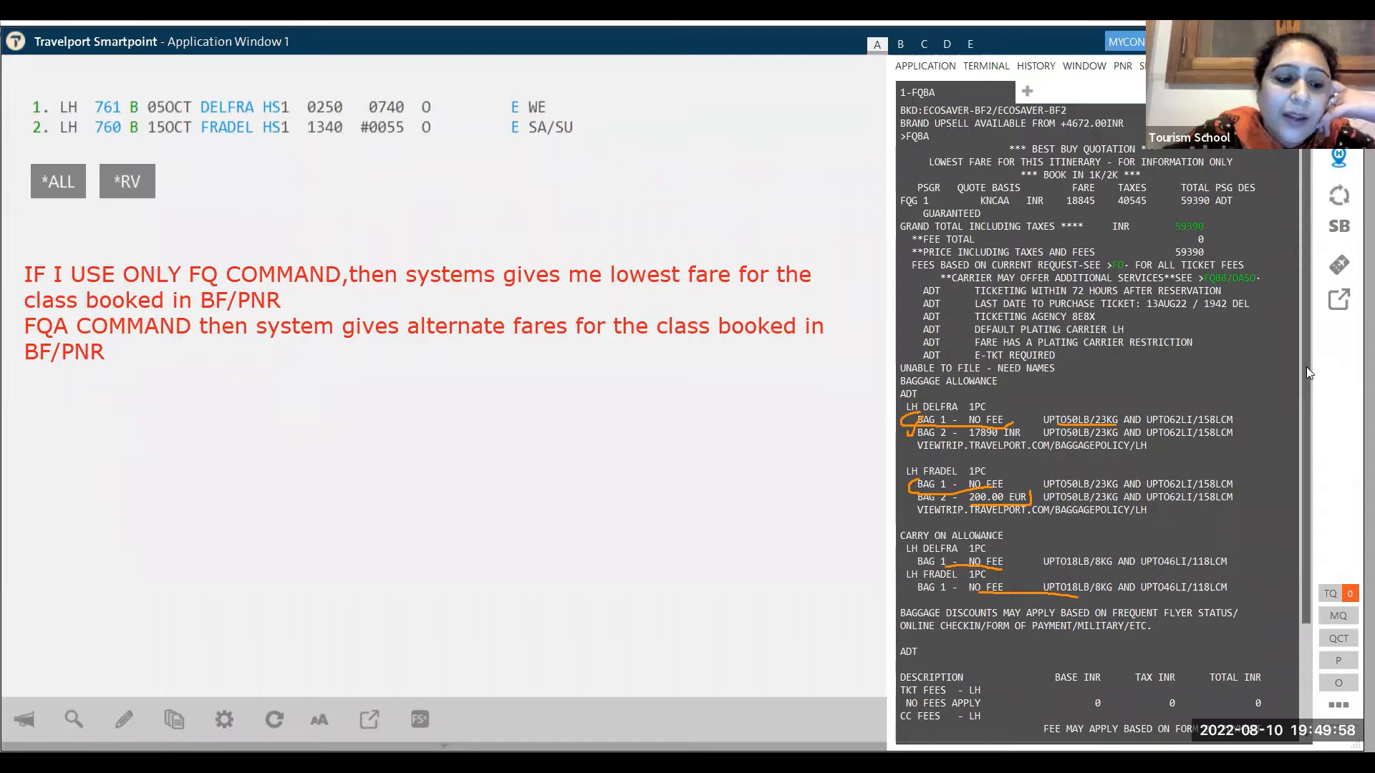
pyautogui.moveTo(1306, 367); pyautogui.dragTo(1315, 454)
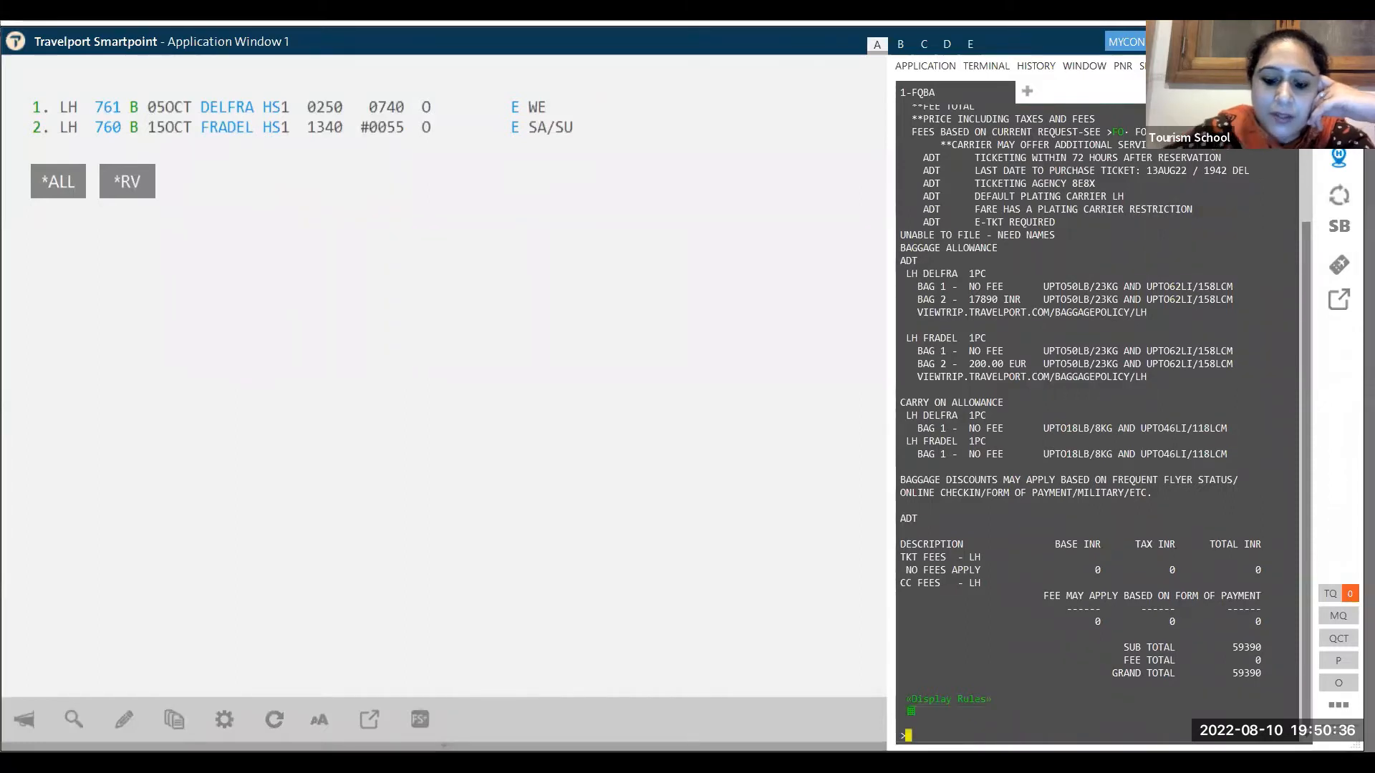
# - Redisplay the PNR, then run FQBB to rebook segments 1K/2H at 80290 INR
pyautogui.write('*R')
pyautogui.press('Return')
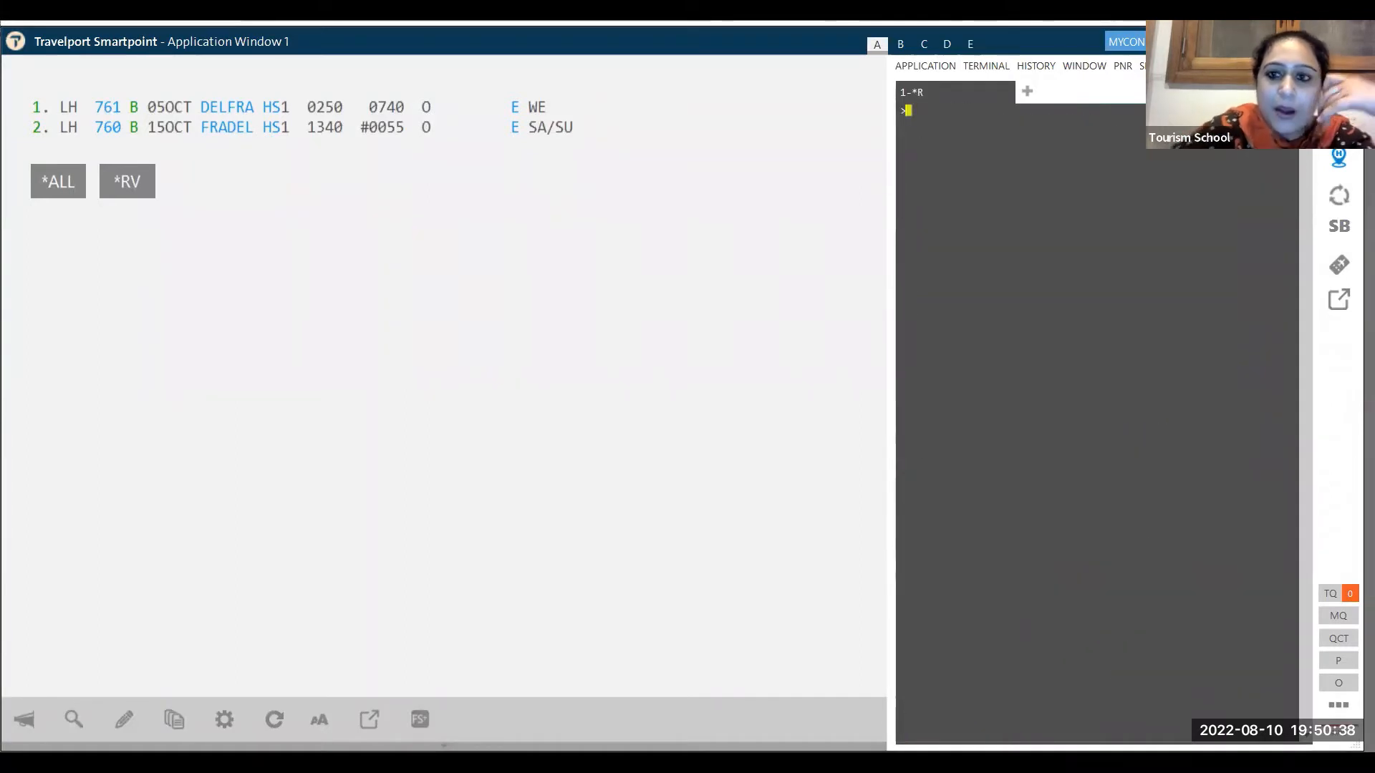
pyautogui.write('FFQ')
pyautogui.press('BackSpace')
pyautogui.press('BackSpace')
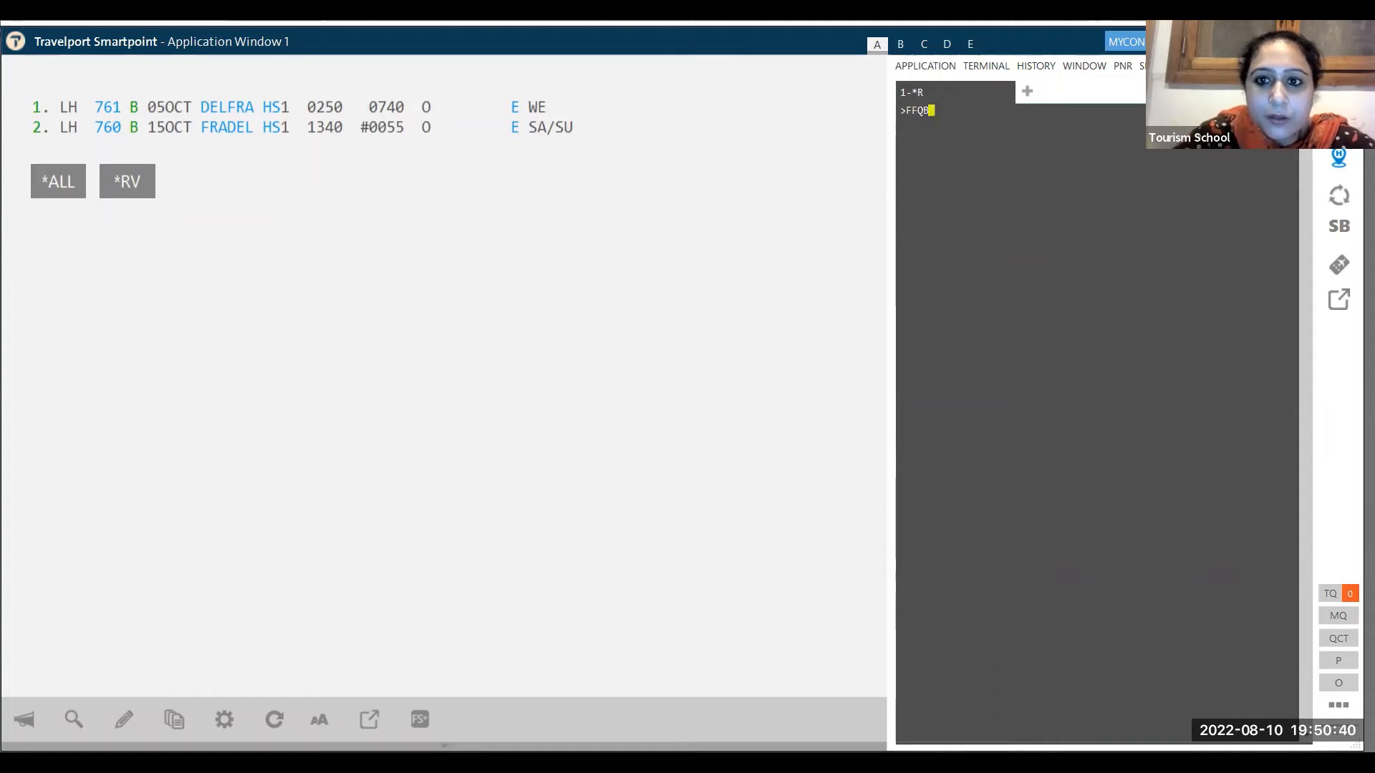
pyautogui.write('QBB')
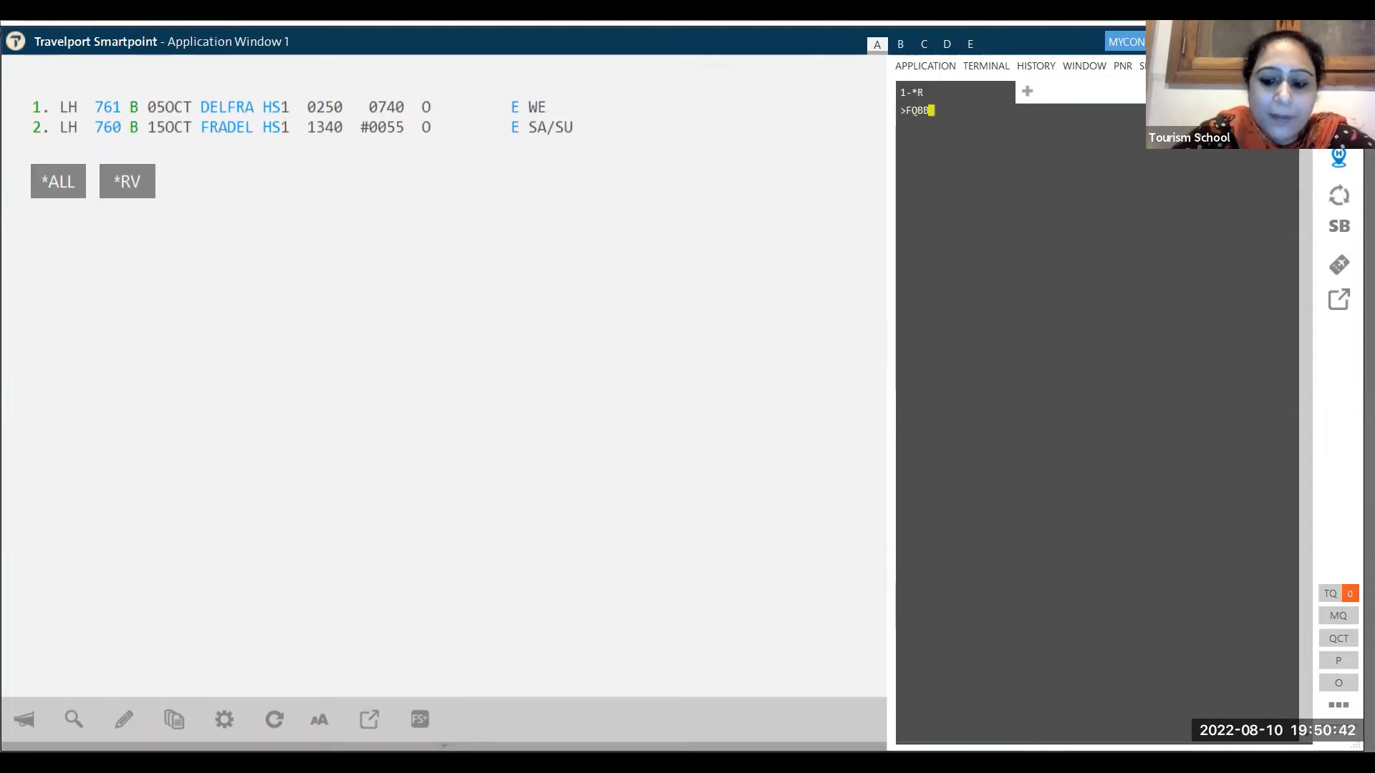
pyautogui.press('Return')
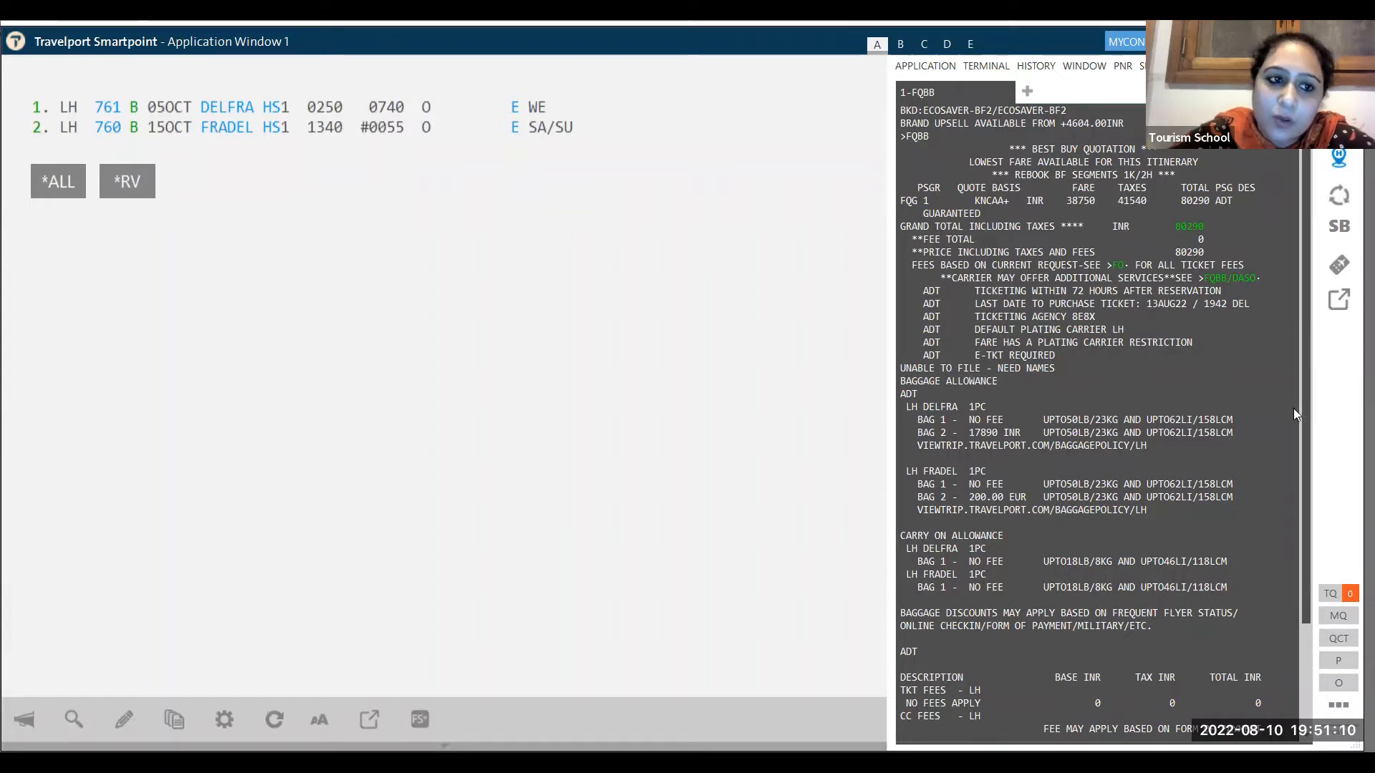
pyautogui.scroll(-4, 1294, 408)
# - Add both adult passengers' names with title MS, fix the second first name's typo, and redisplay with *R
pyautogui.write('N.')
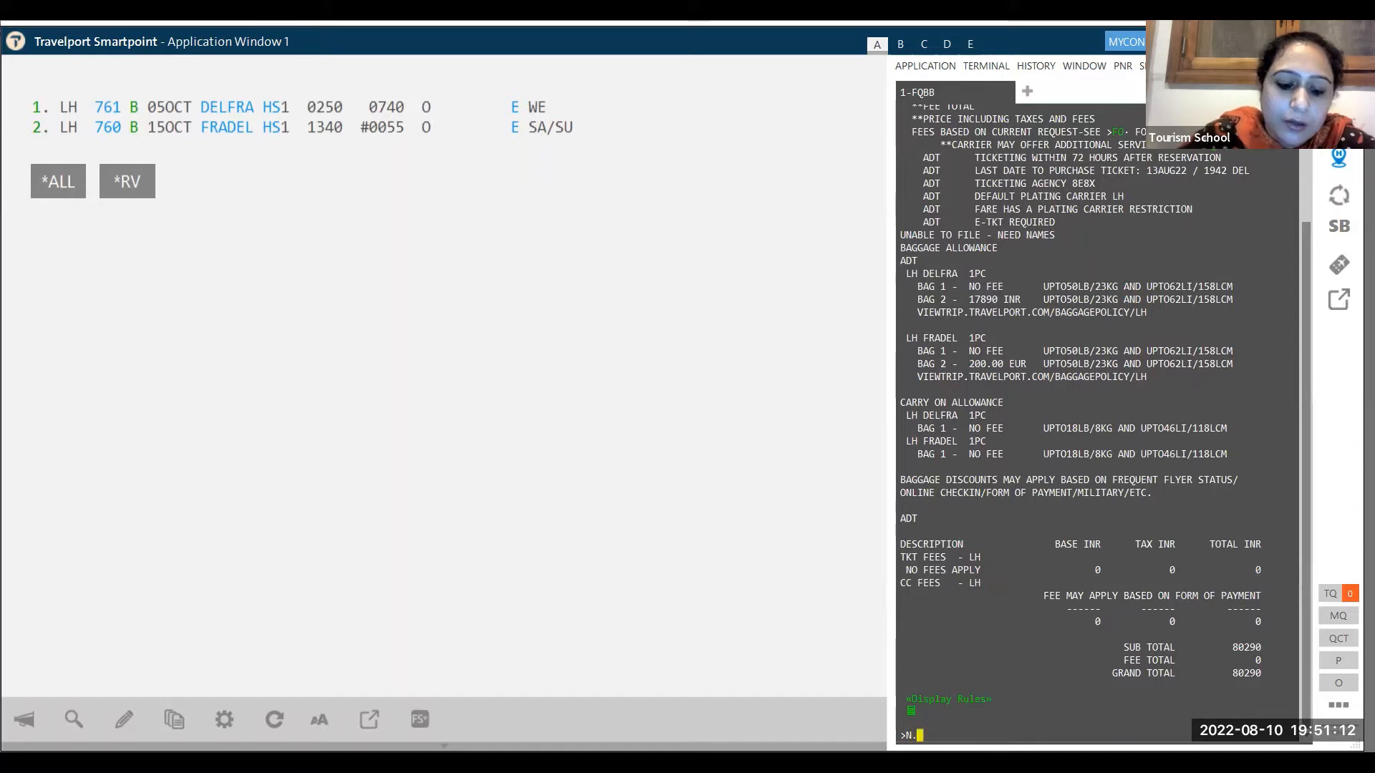
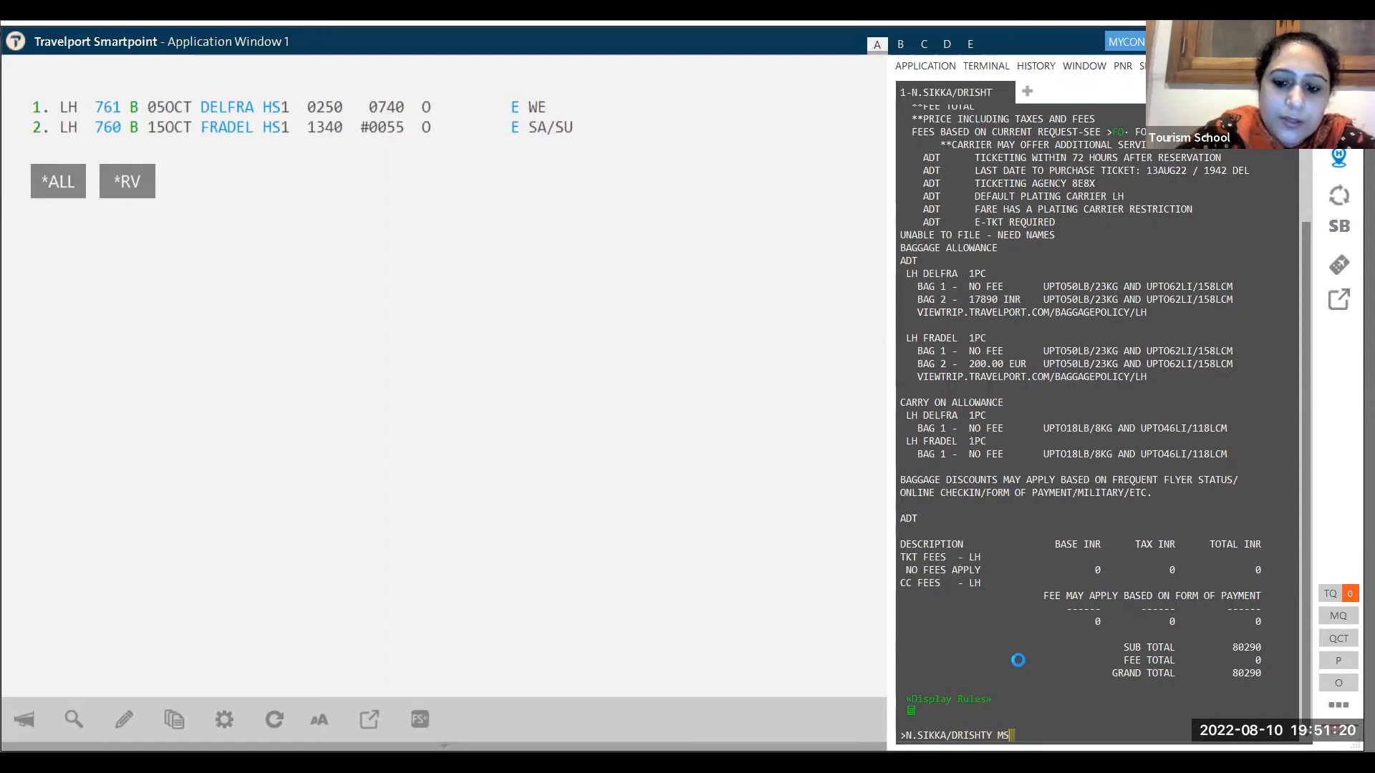
pyautogui.press('Return')
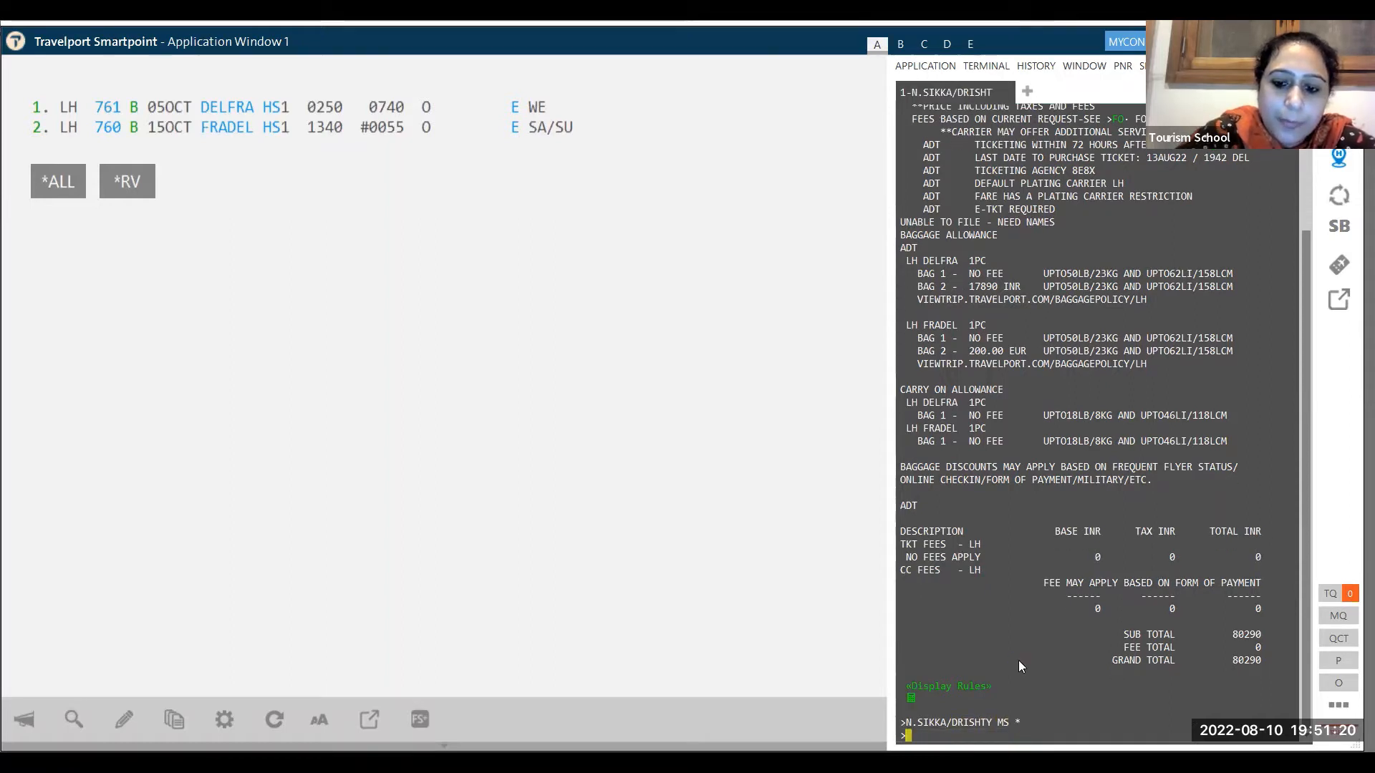
pyautogui.write('N')
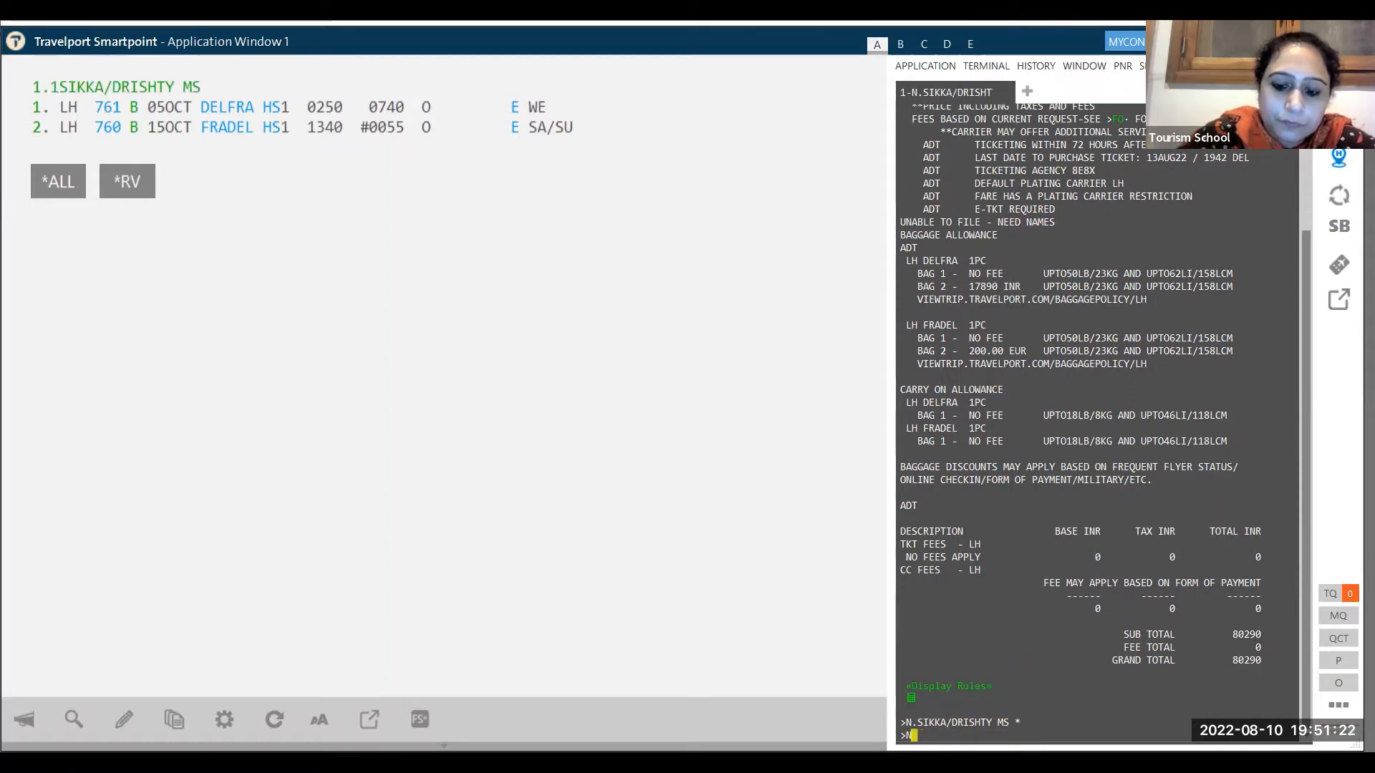
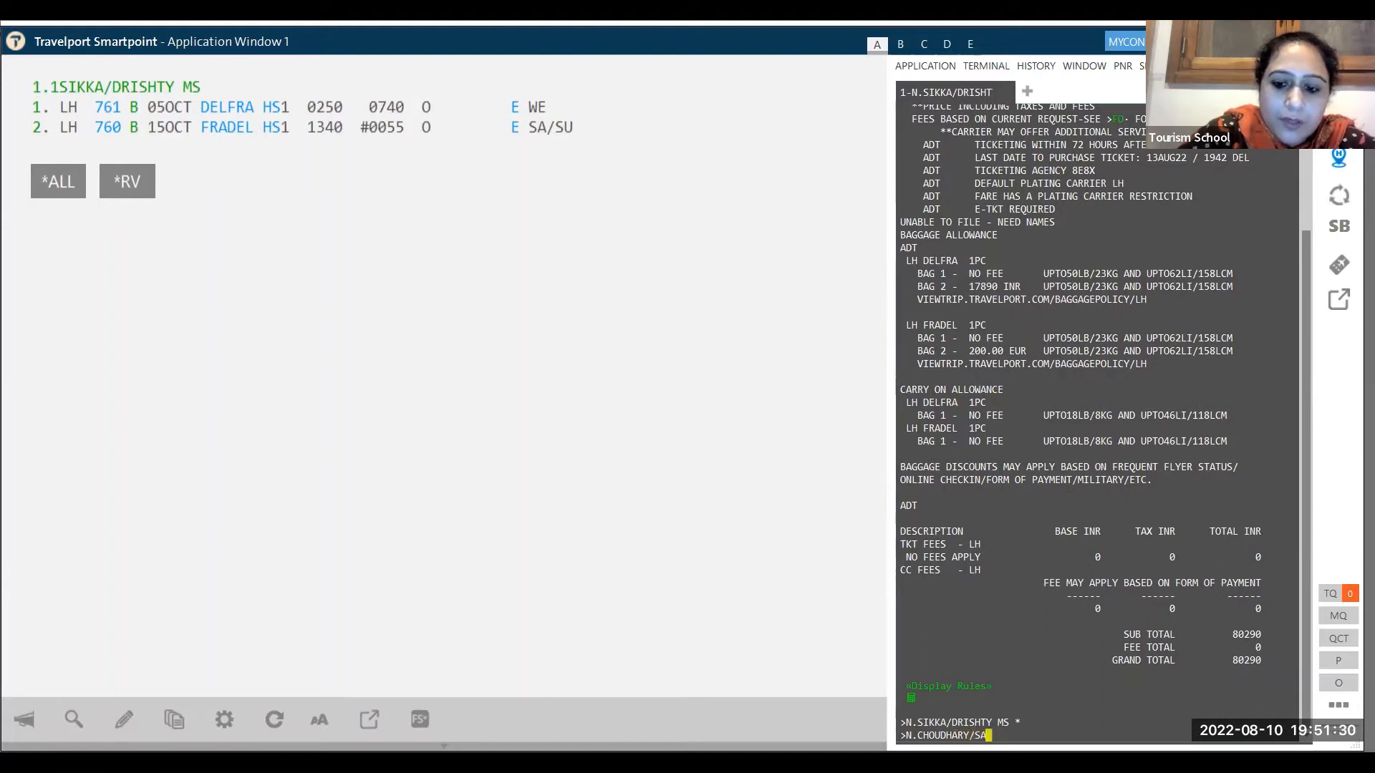
pyautogui.press('Return')
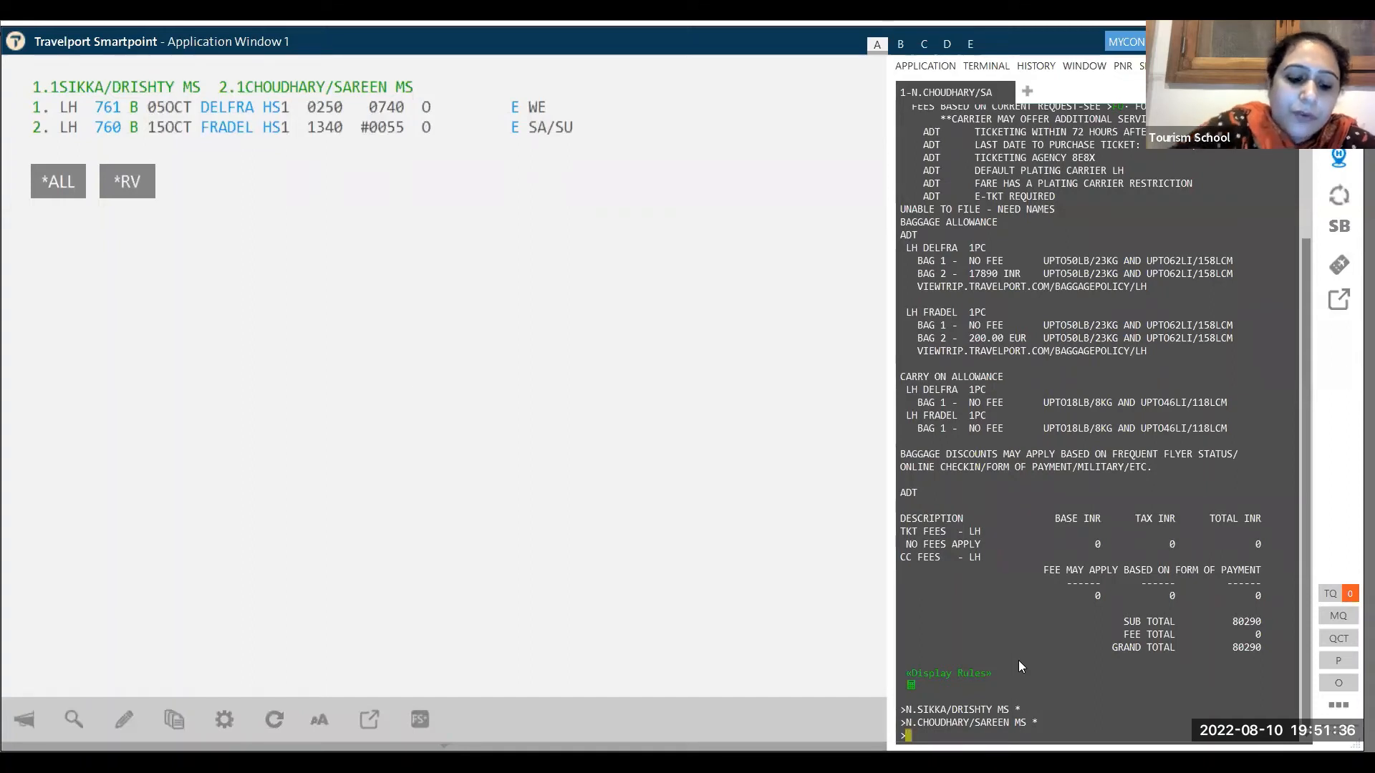
pyautogui.write('*R')
pyautogui.press('Return')
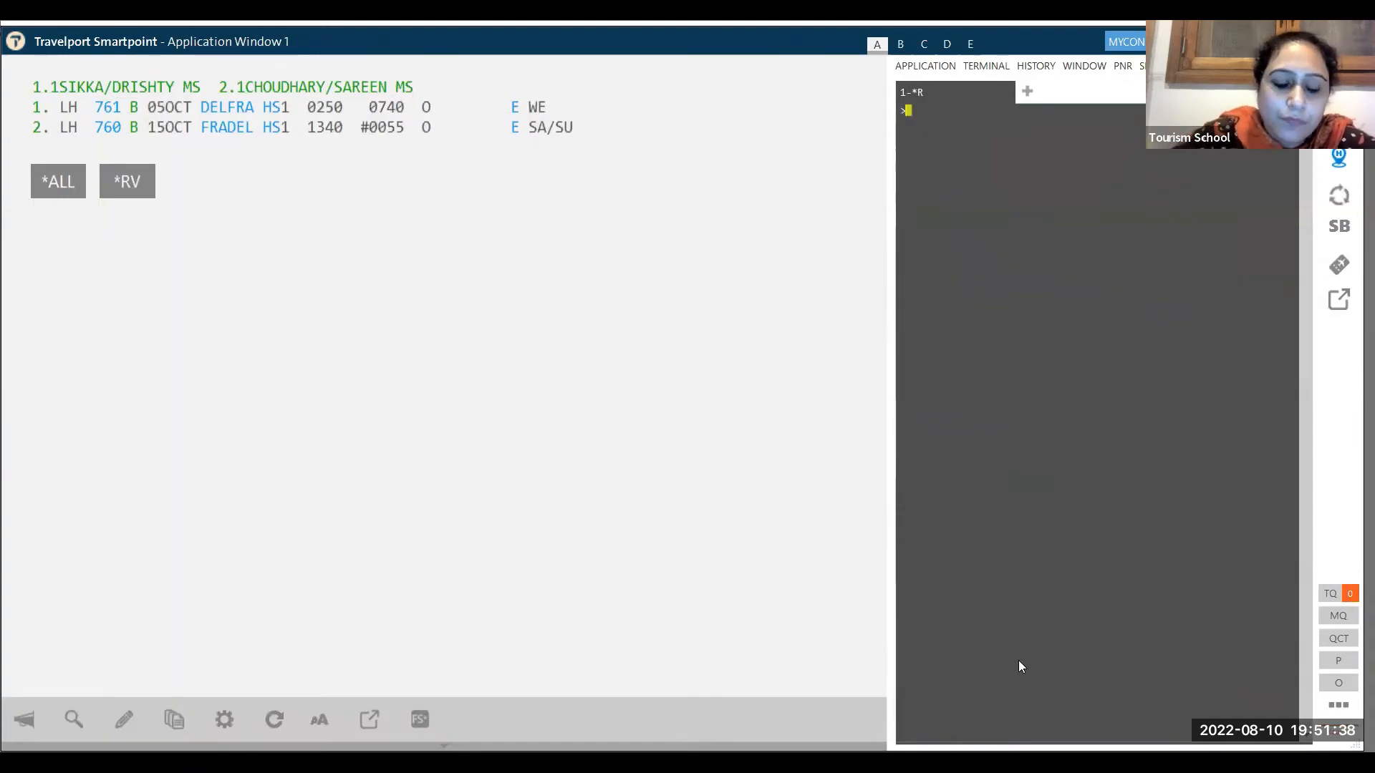
# - Price both passengers with FQBB and accept the FQBBK rebooking into K and H classes, totalling 160580 INR
pyautogui.write('FQBB')
pyautogui.press('Return')
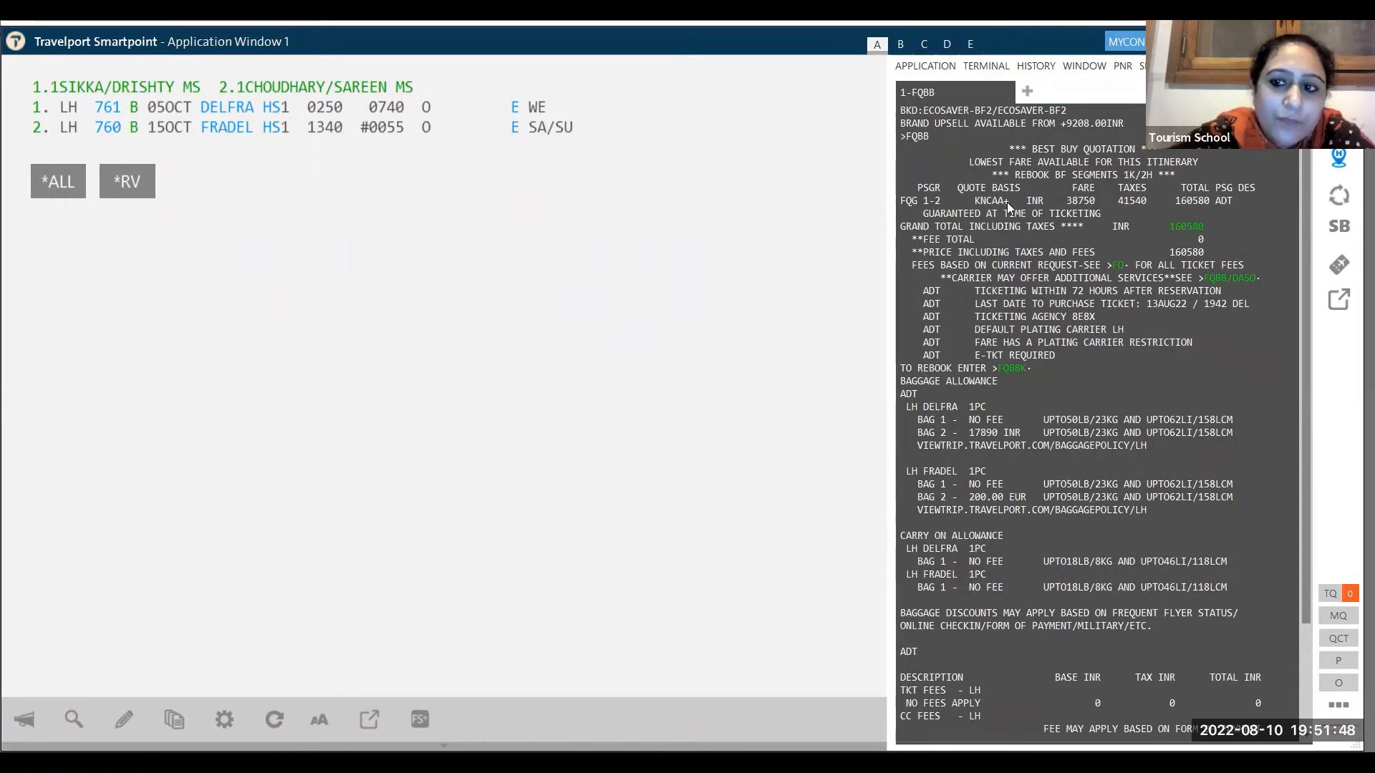
pyautogui.click(1008, 370)
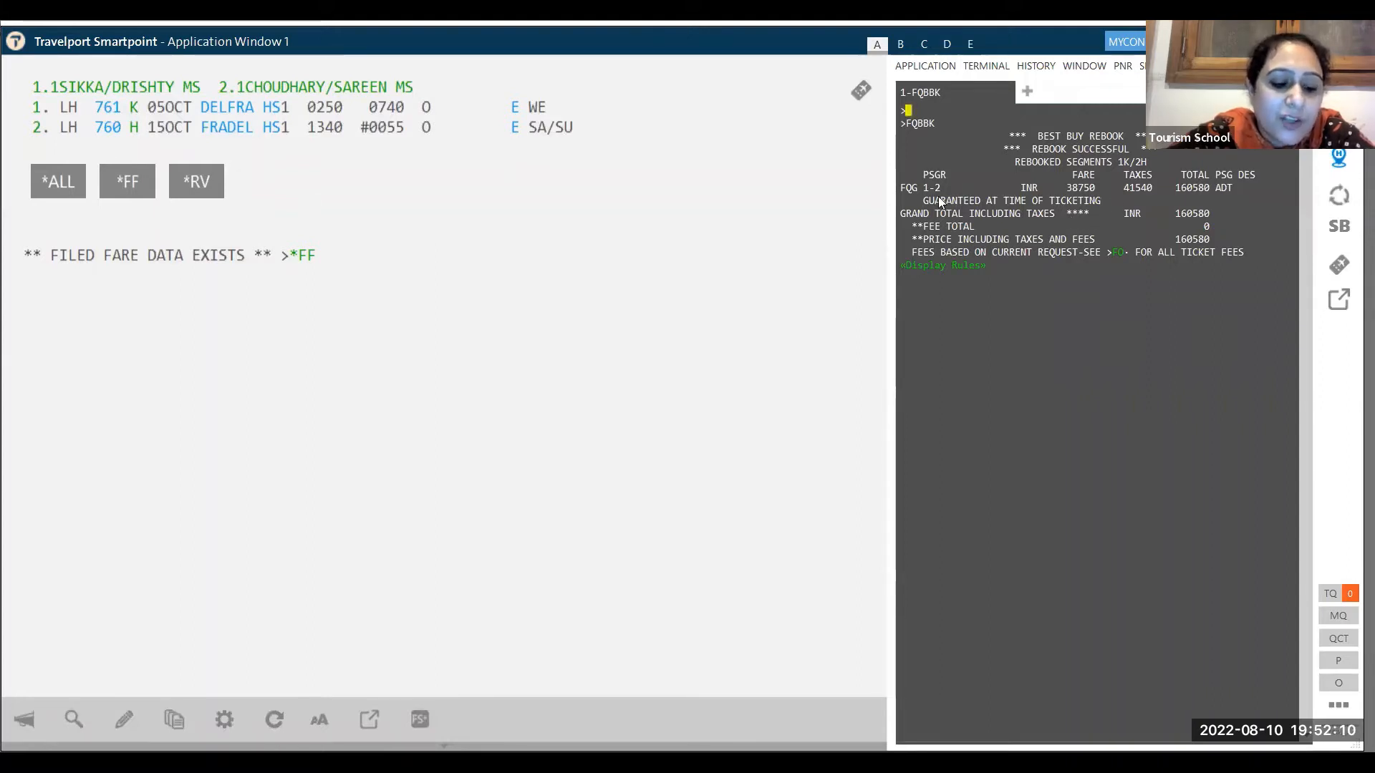
pyautogui.write('FQL')
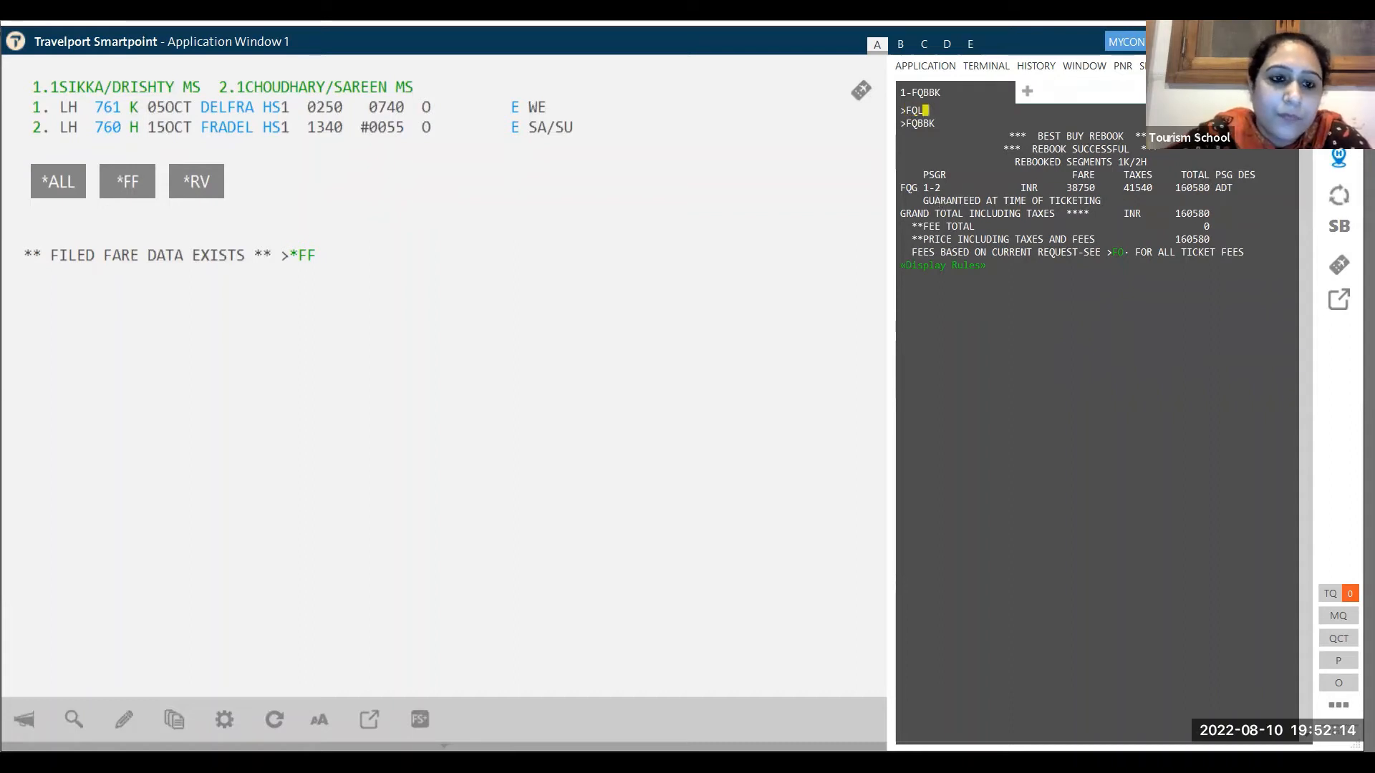
pyautogui.write('1')
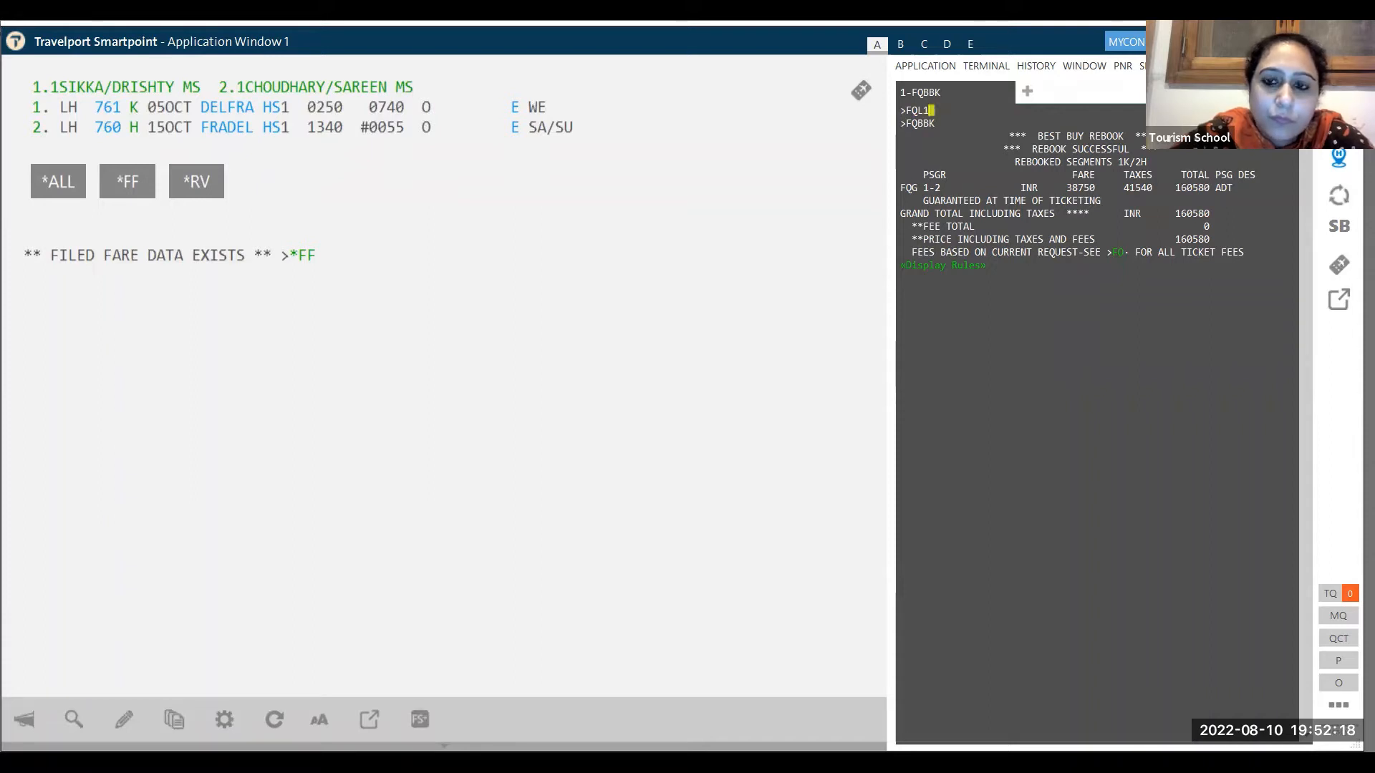
# - Display filed fare quote 1 details with FQL1 and highlight the KNCAA fare basis code
pyautogui.press('Return')
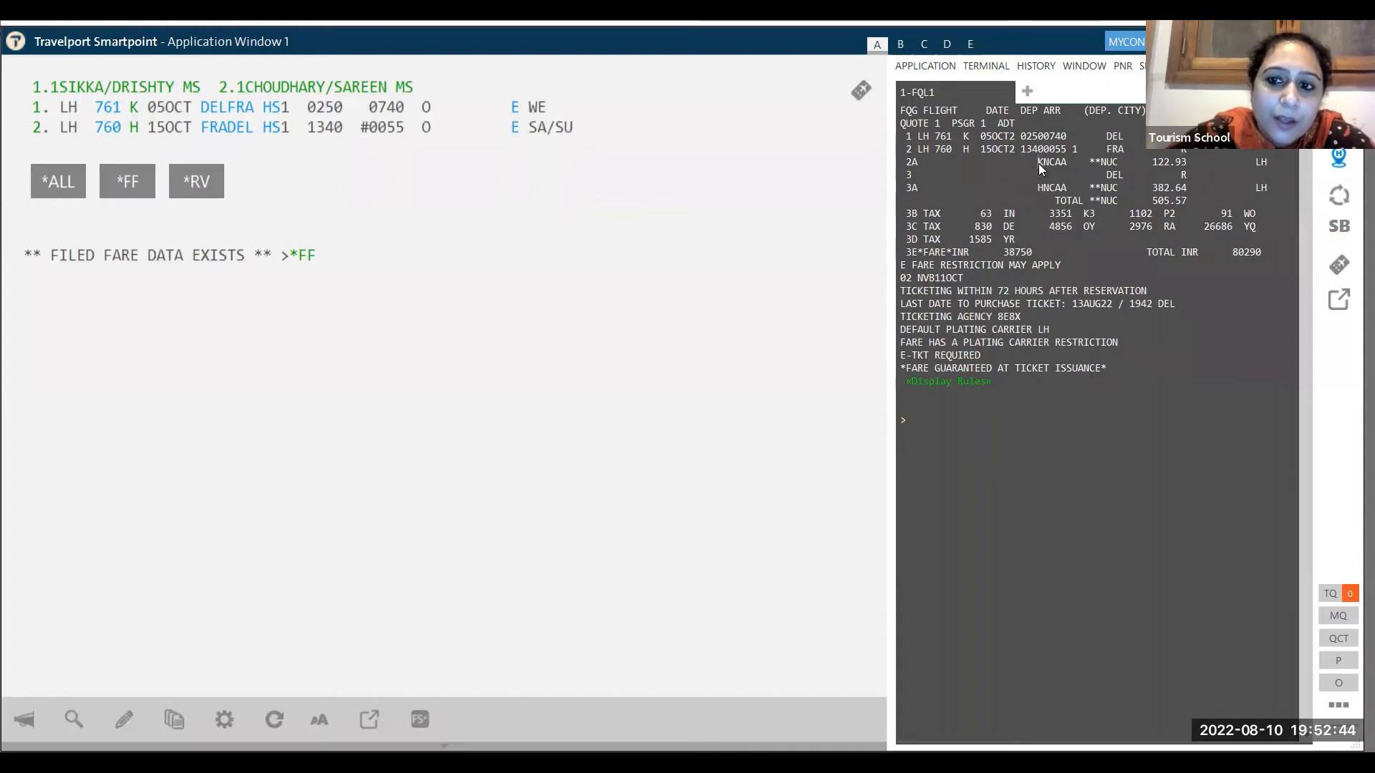
pyautogui.moveTo(1038, 163); pyautogui.dragTo(1043, 188)
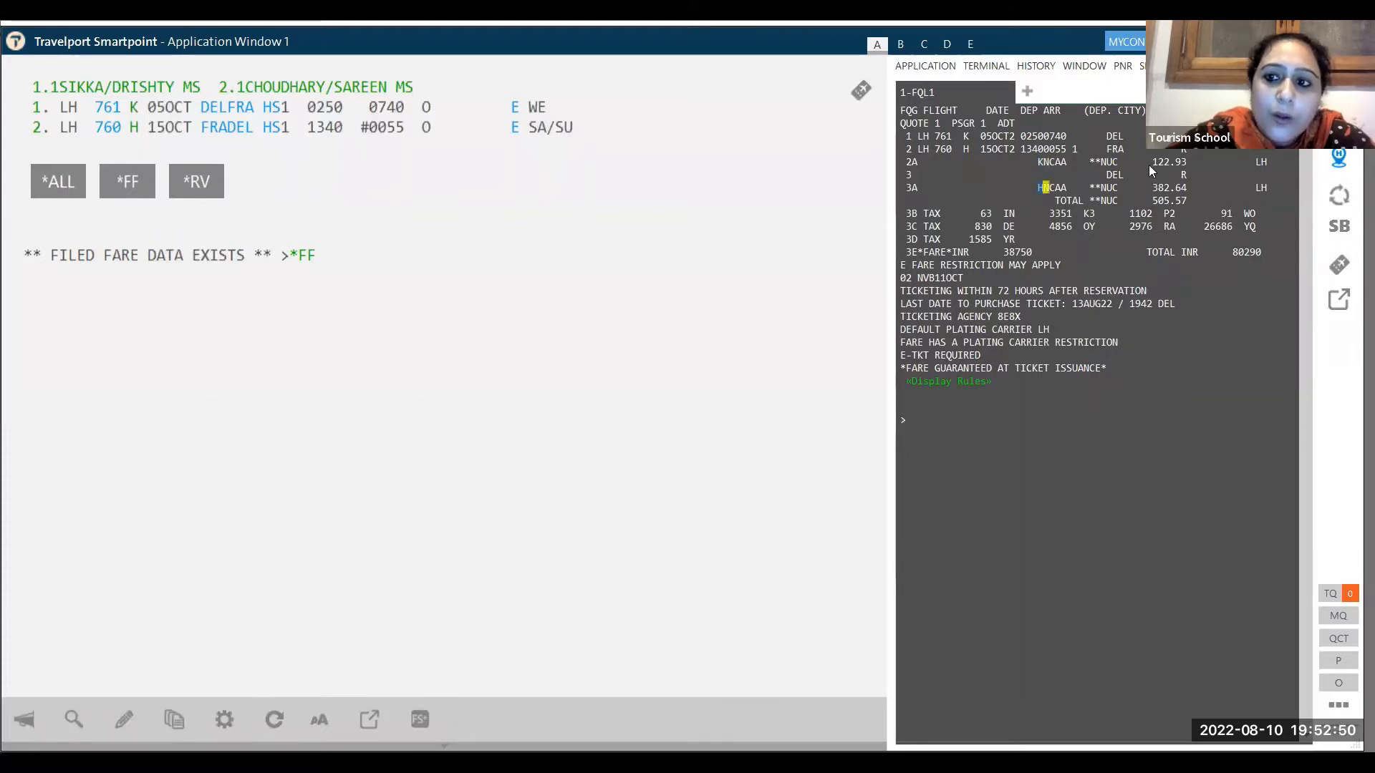
# - Highlight the 122.93 NUC fare and 63 tax amount, then start an F*Q entry at the prompt
pyautogui.moveTo(1151, 161); pyautogui.dragTo(1185, 167)
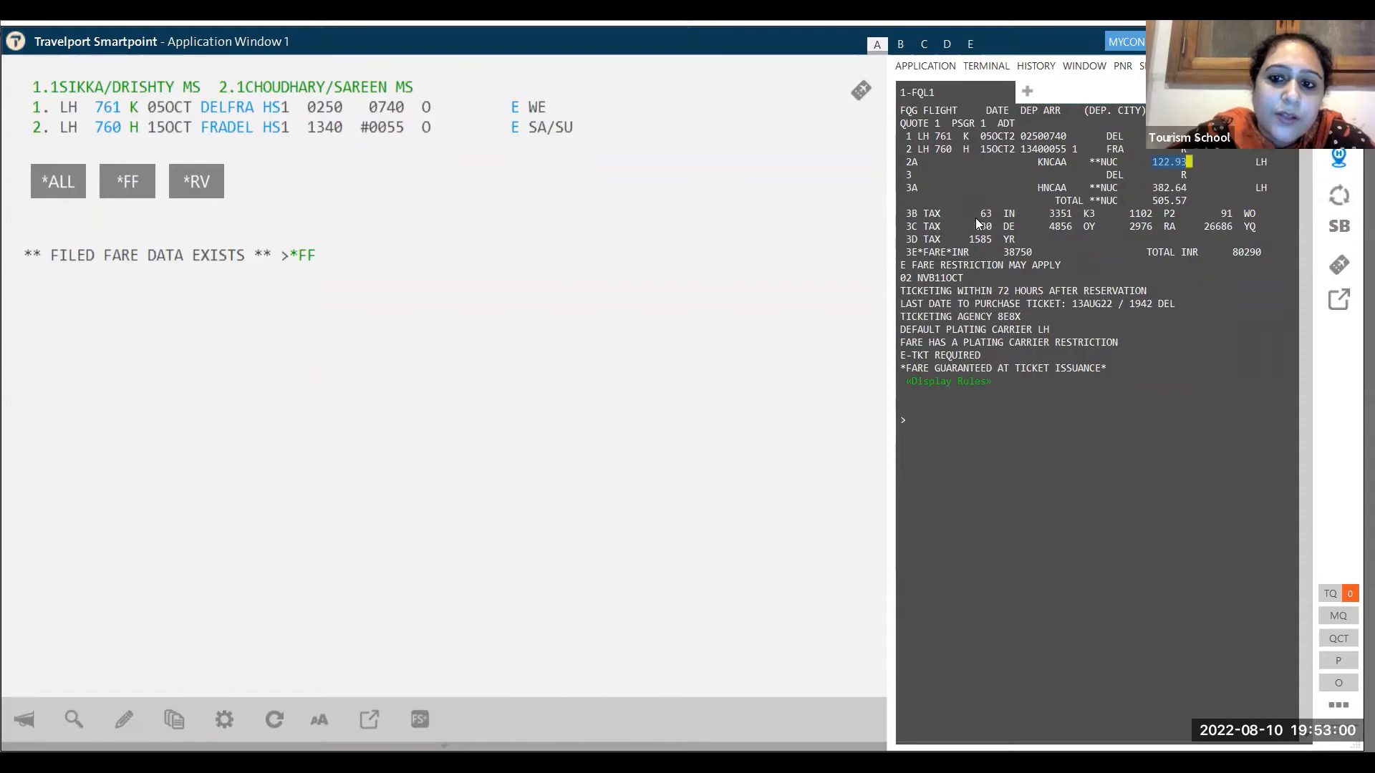
pyautogui.moveTo(975, 218); pyautogui.dragTo(989, 217)
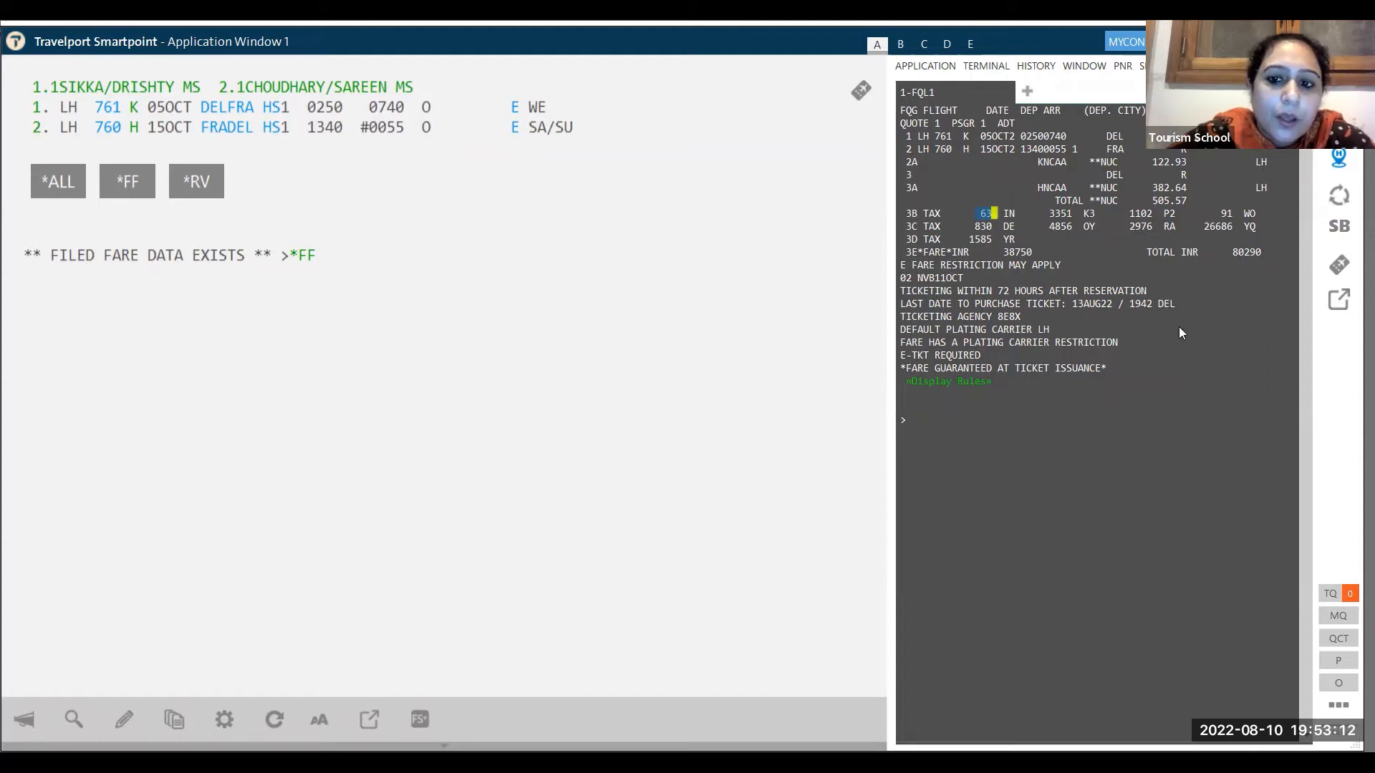
pyautogui.click(968, 432)
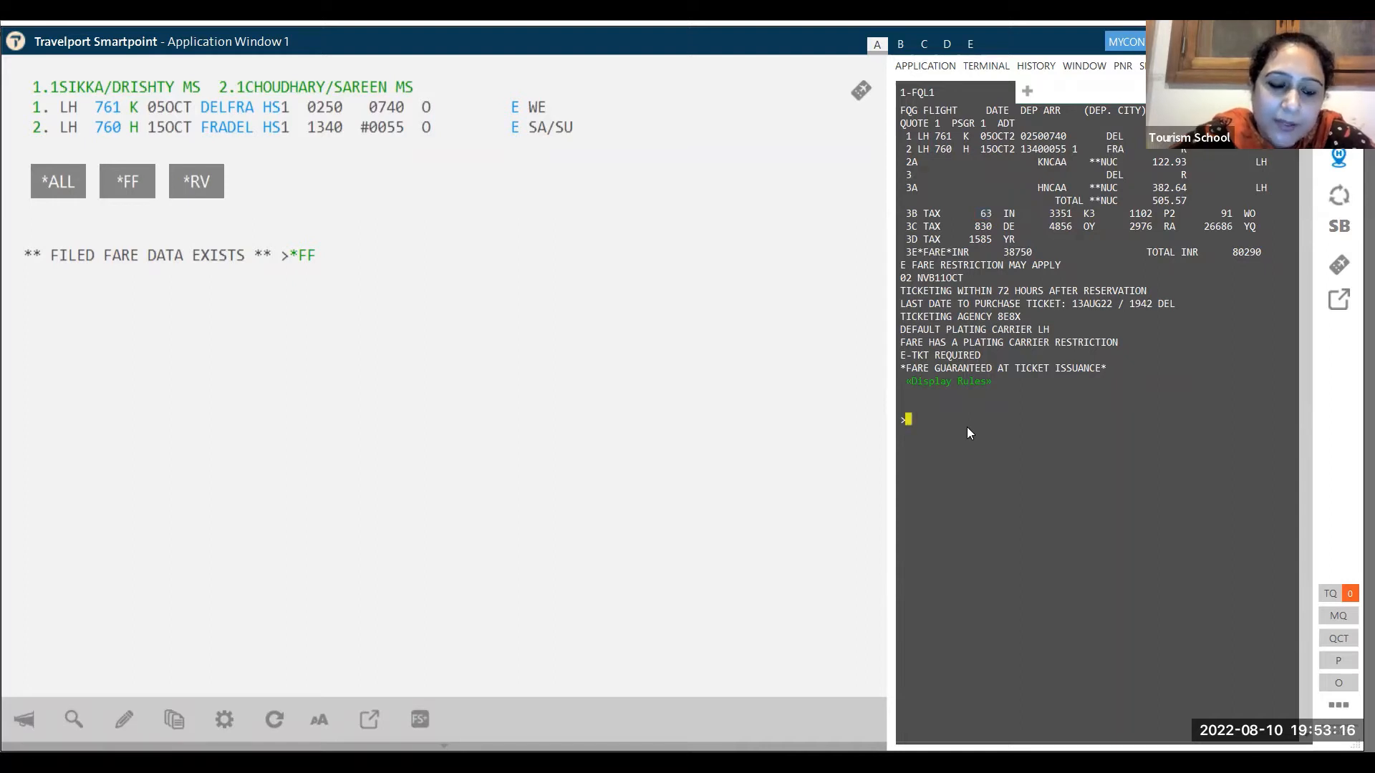
pyautogui.write('F')
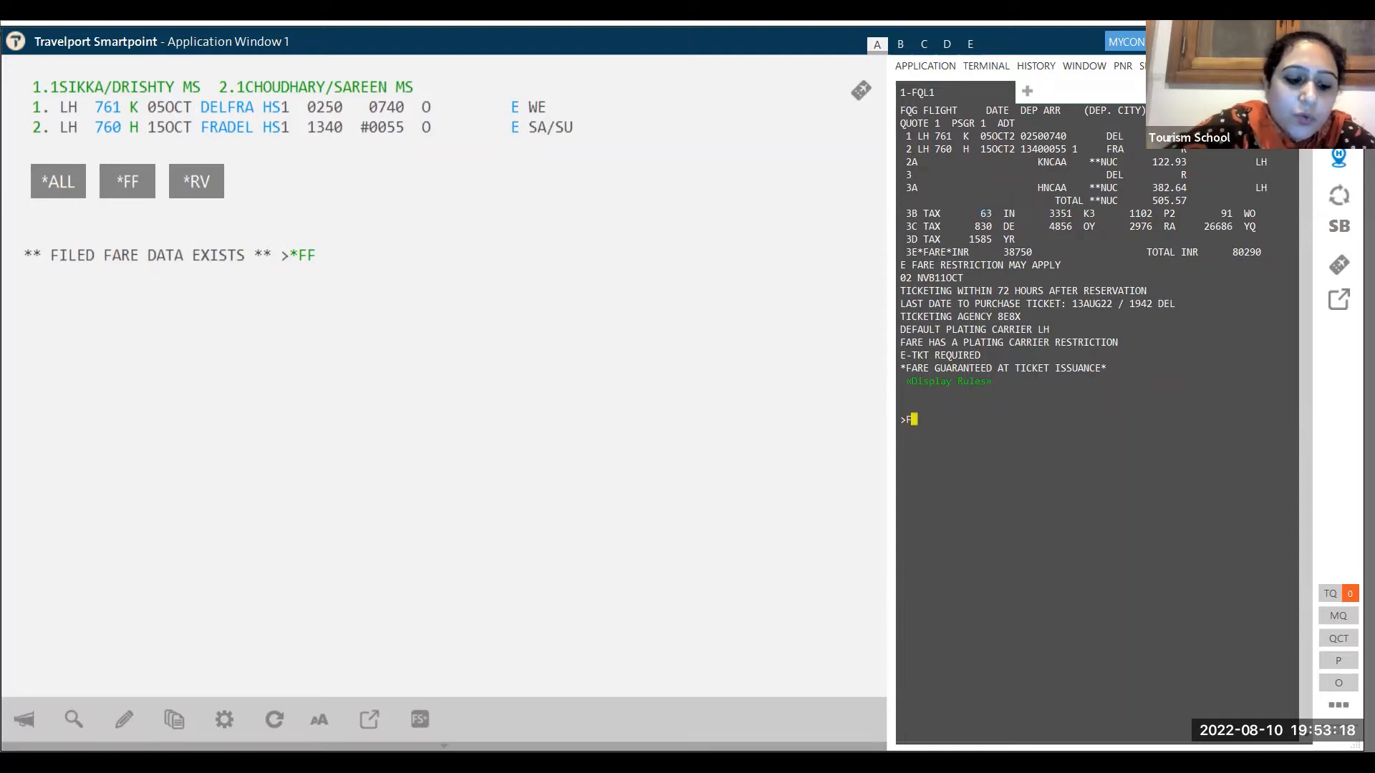
pyautogui.write('*Q')
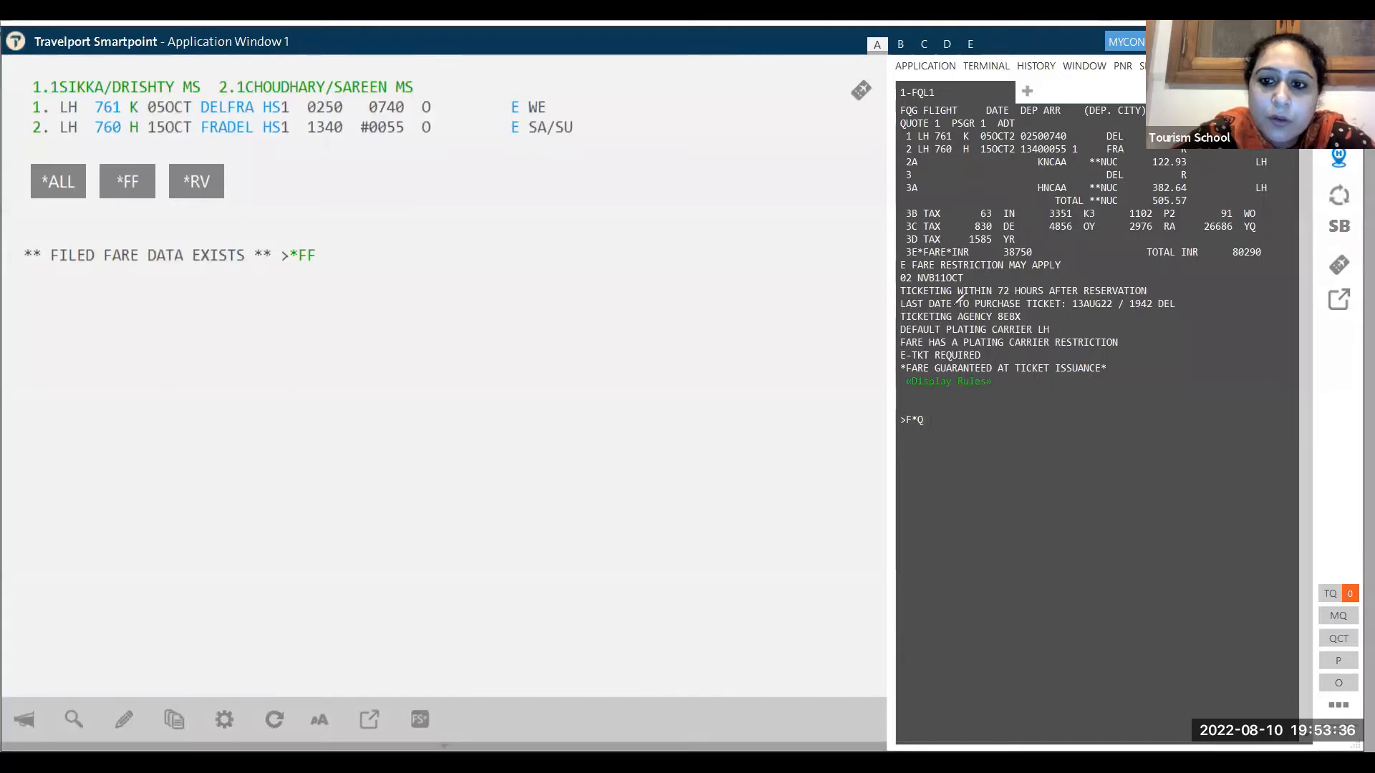
# - Mark the last ticketing date and submit F*Q to show the stored fare for passengers 1–2
pyautogui.moveTo(904, 310); pyautogui.dragTo(1175, 307)
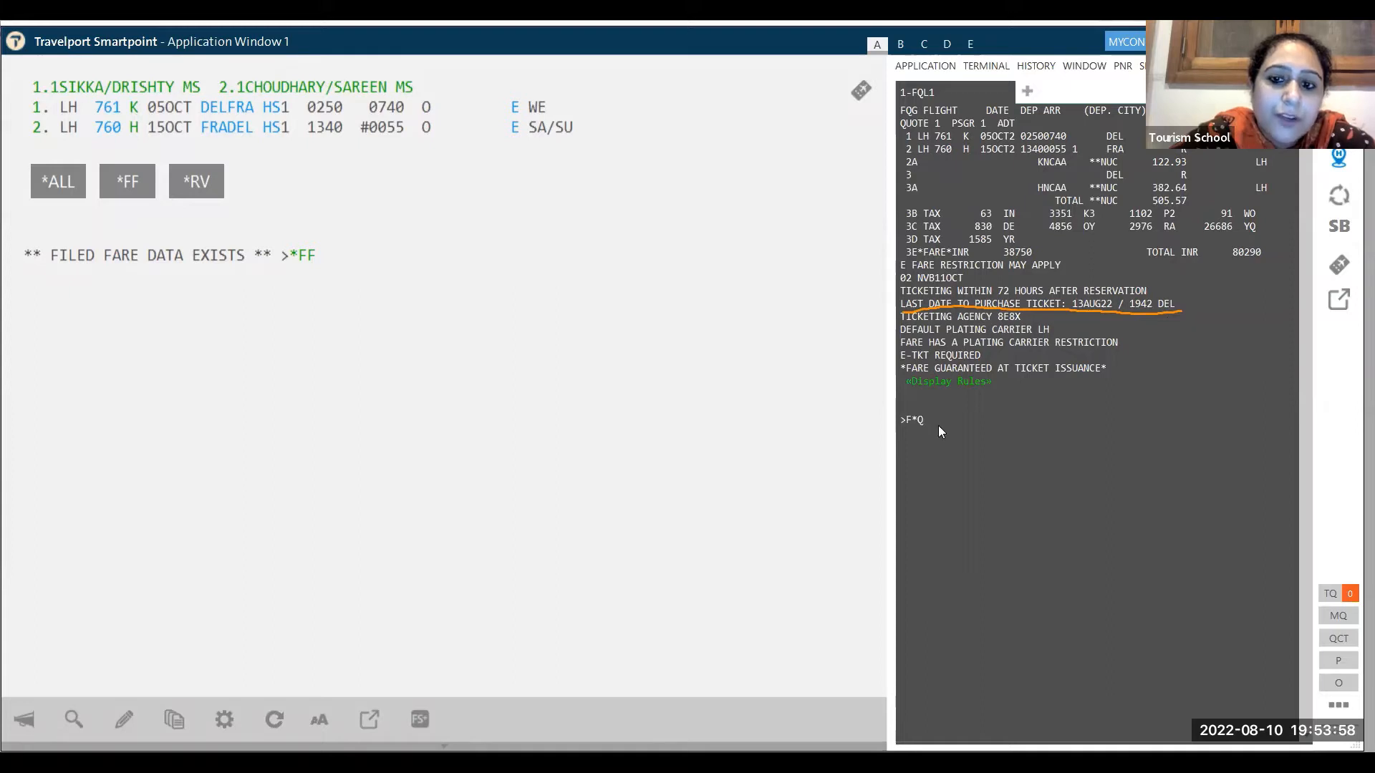
pyautogui.press('Return')
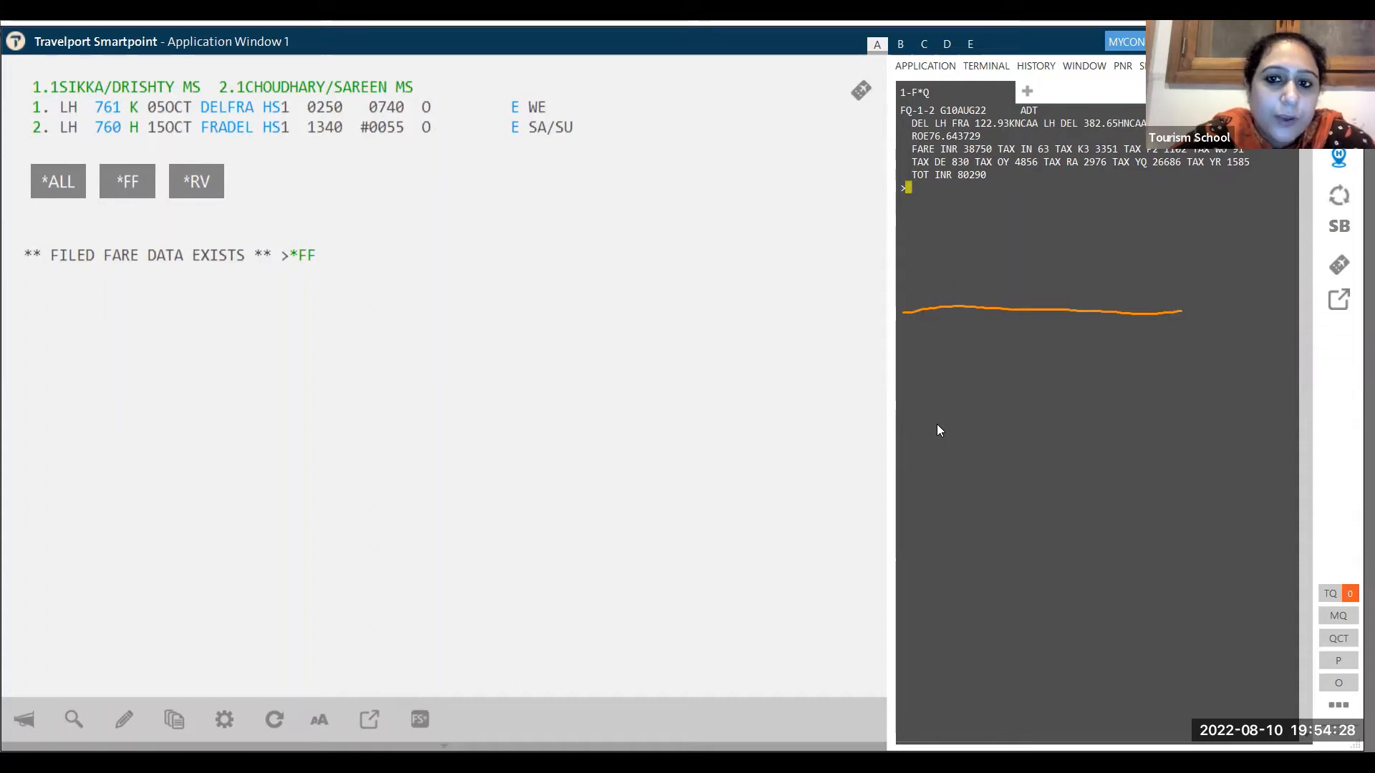
# - Reprice the Delhi–Frankfurt itinerary with FQ to store a second filed fare
pyautogui.click(414, 330)
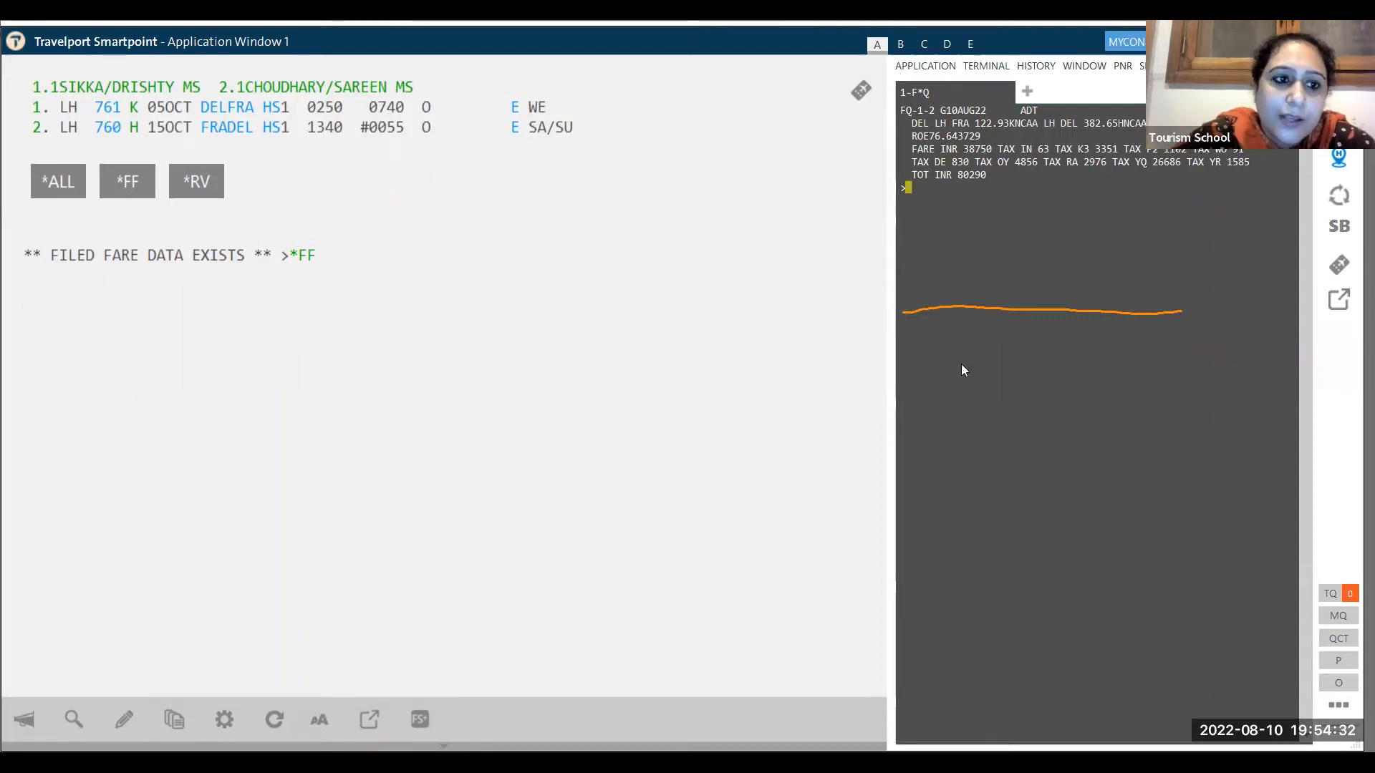
pyautogui.click(112, 180)
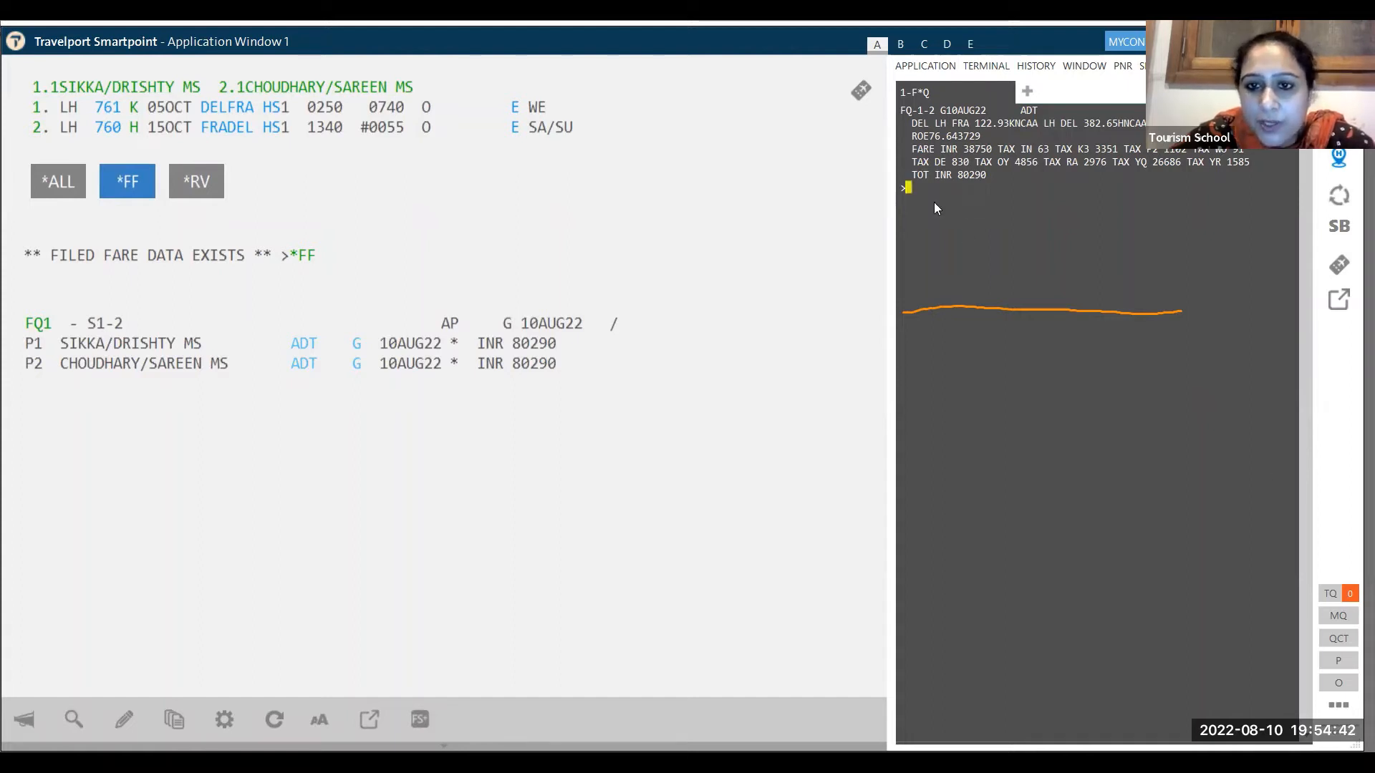
pyautogui.write('FQ')
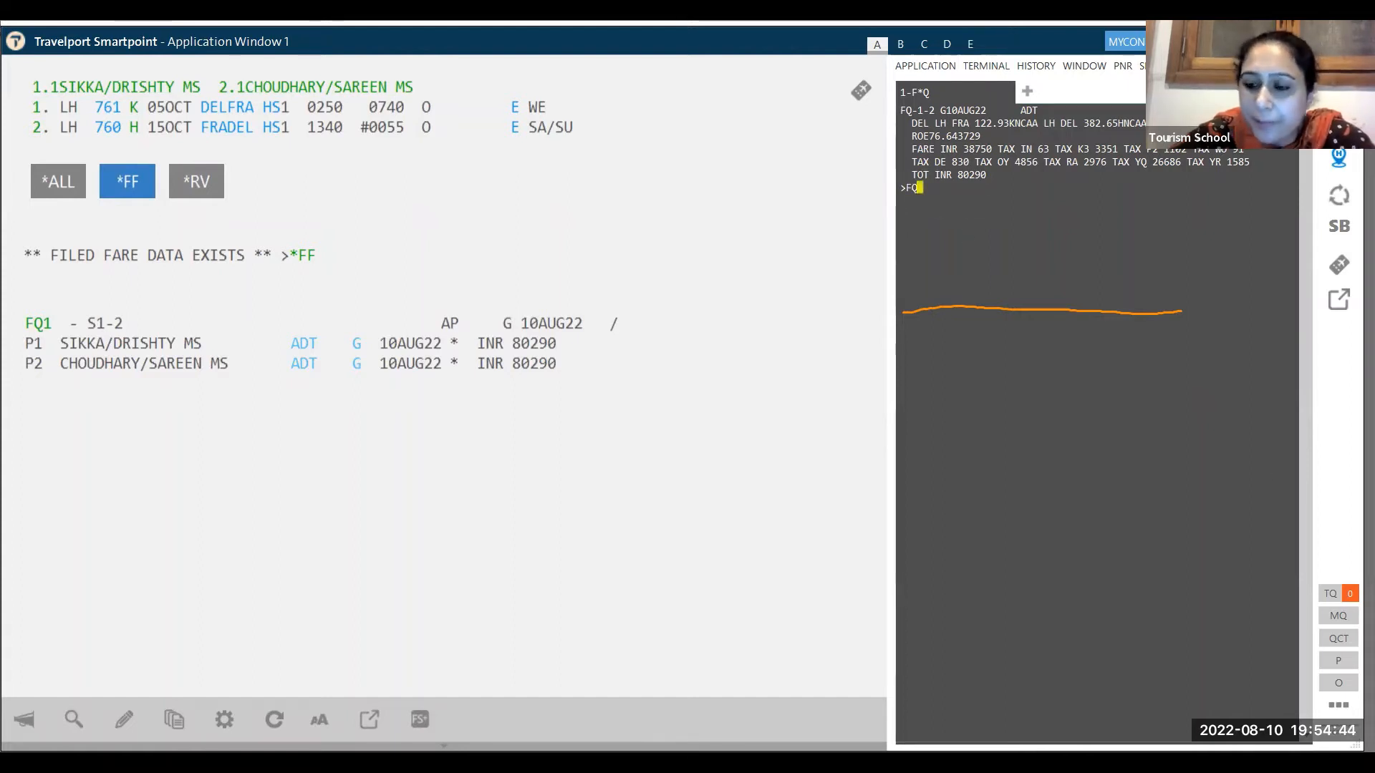
pyautogui.press('Return')
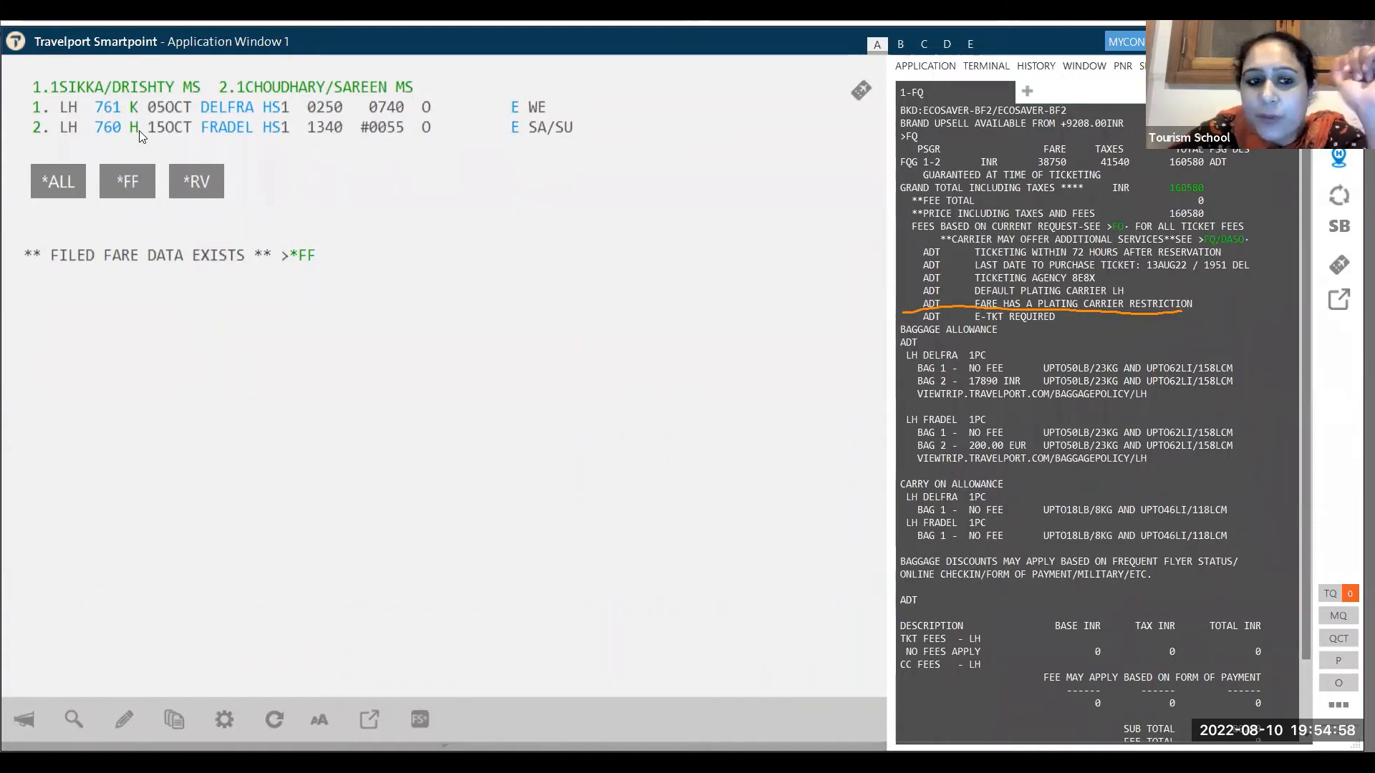
# - Confirm filed fares FQ1 and FQ2 are stored and redisplay the booking with *R
pyautogui.click(126, 187)
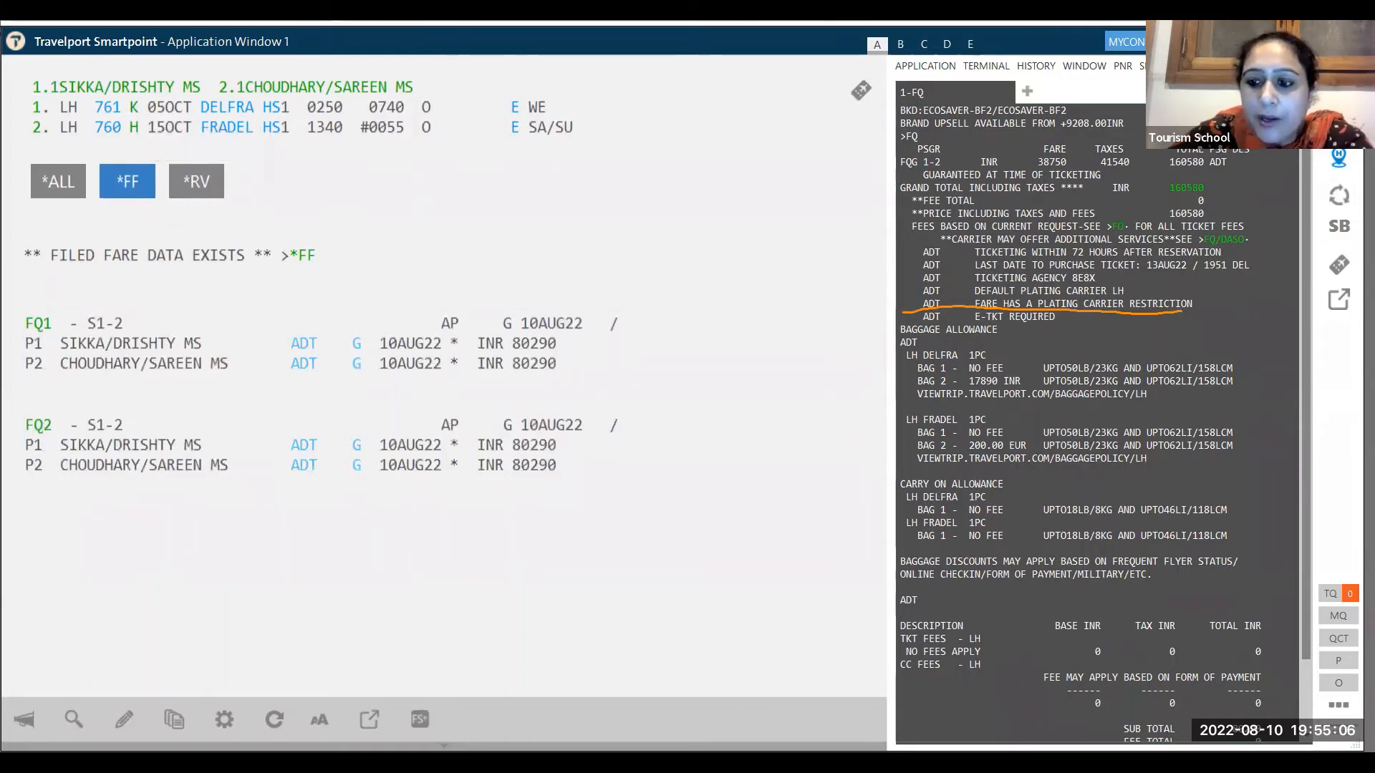
pyautogui.scroll(-2, 1305, 579)
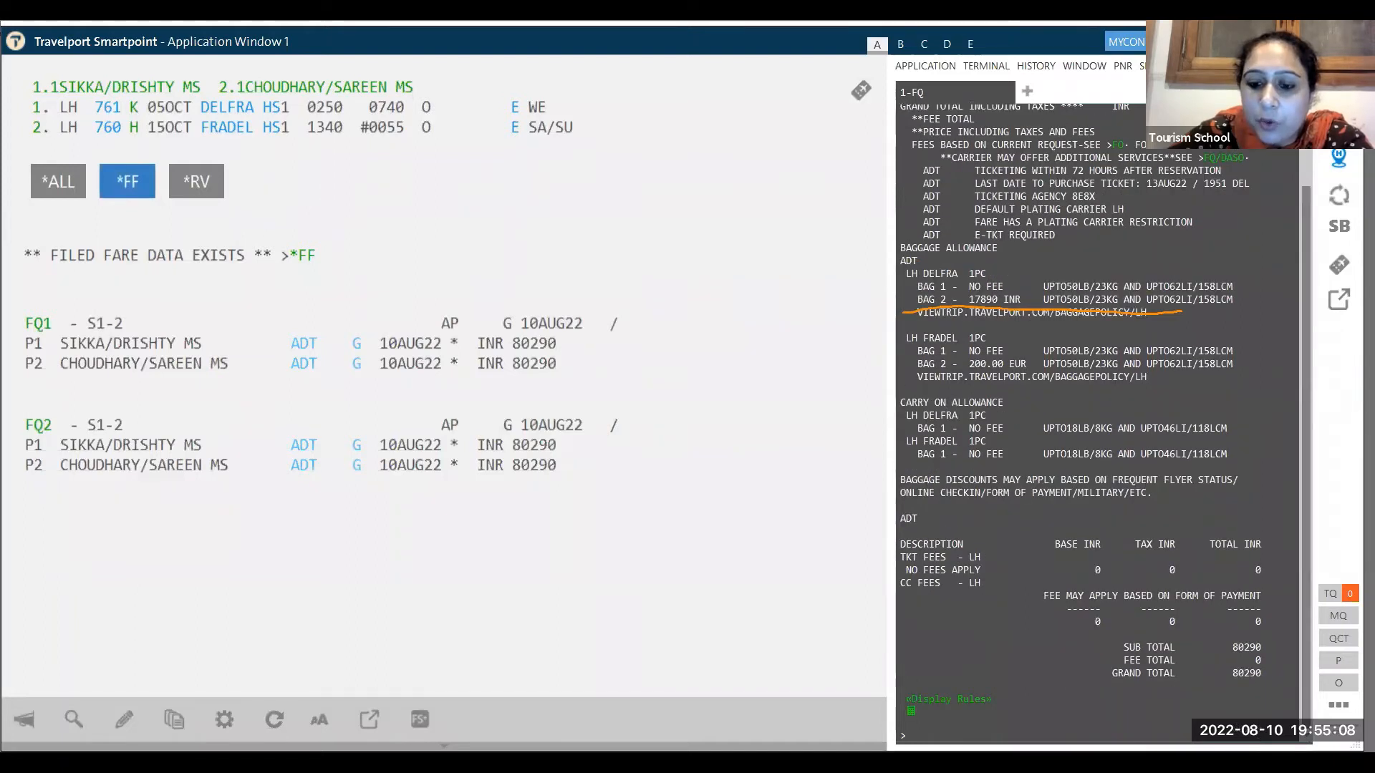
pyautogui.click(1032, 732)
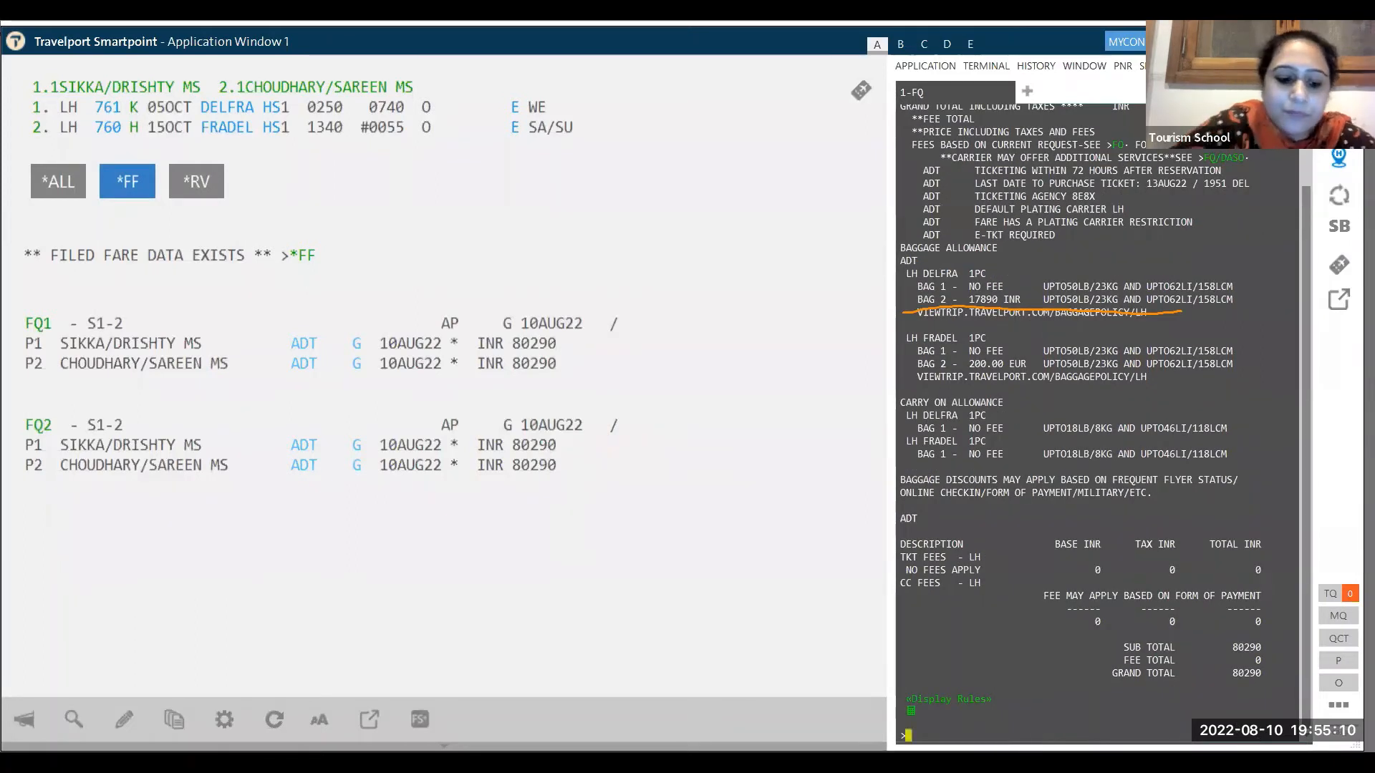
pyautogui.write('*R')
pyautogui.press('Return')
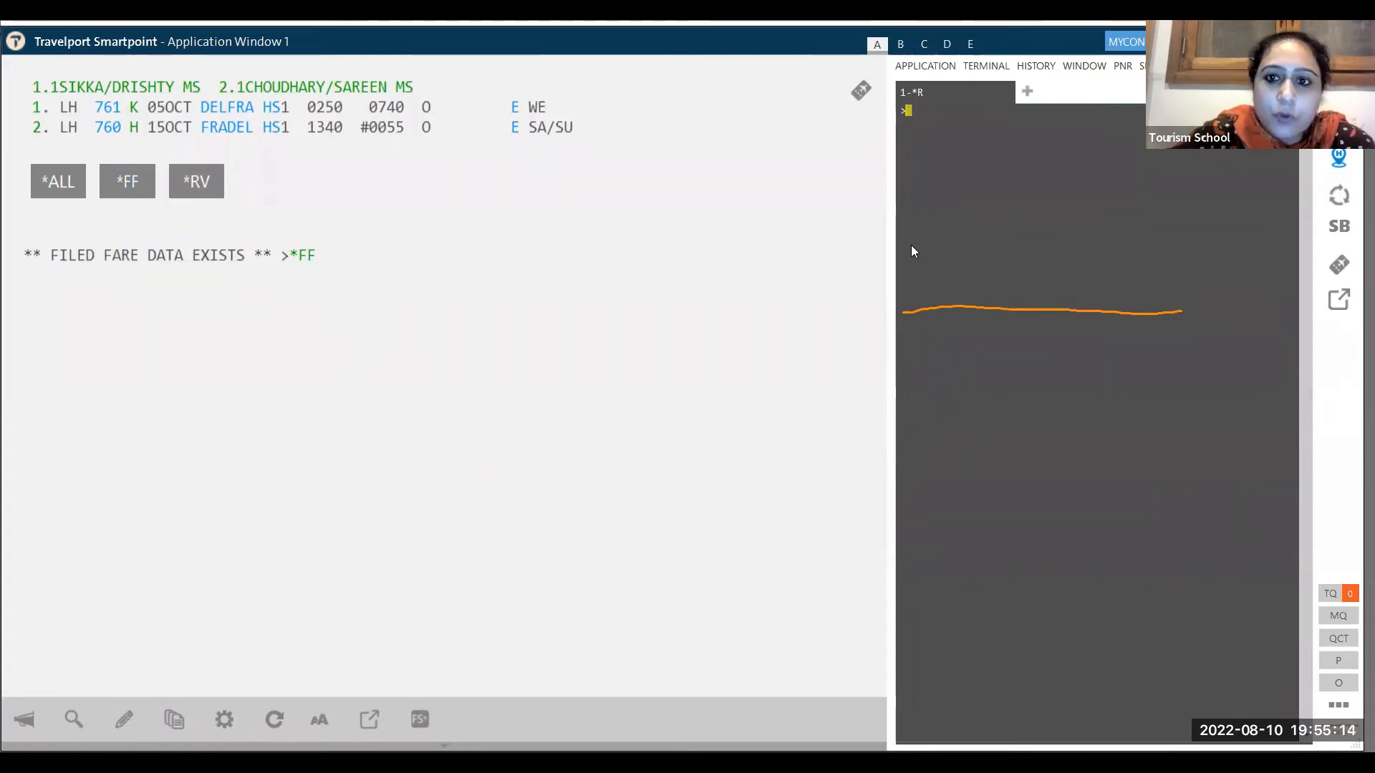
# - Cancel filed fare FQ2 with FX so only FQ1 remains
pyautogui.click(122, 189)
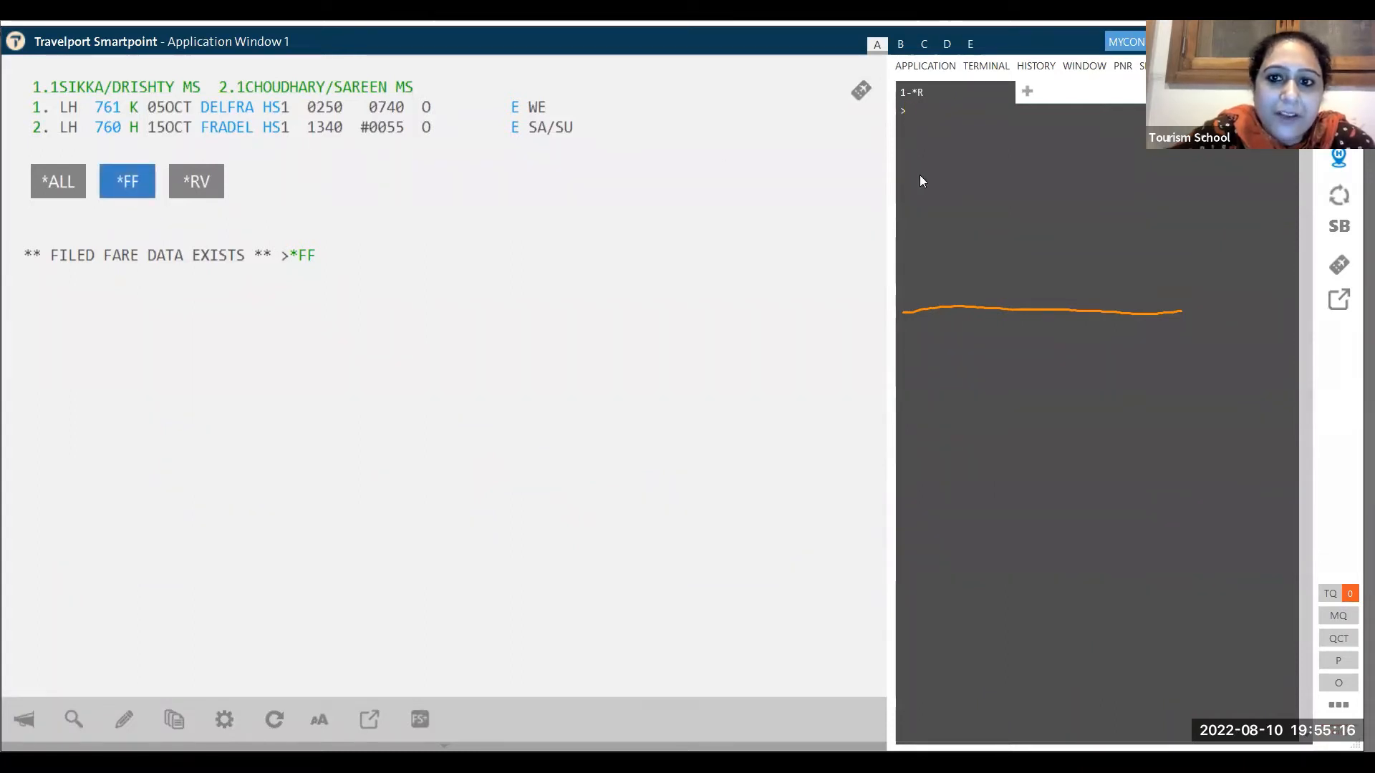
pyautogui.click(924, 107)
pyautogui.write('FX2')
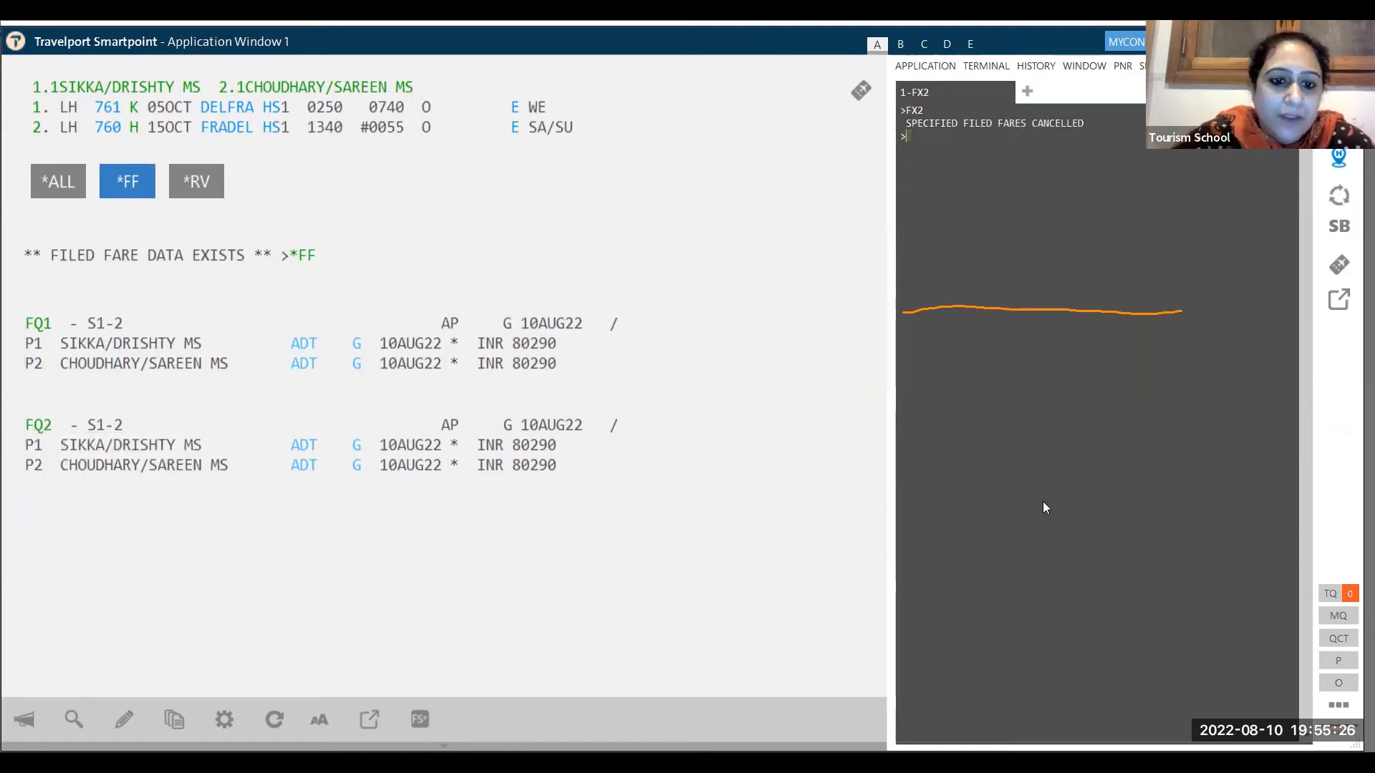
pyautogui.click(129, 183)
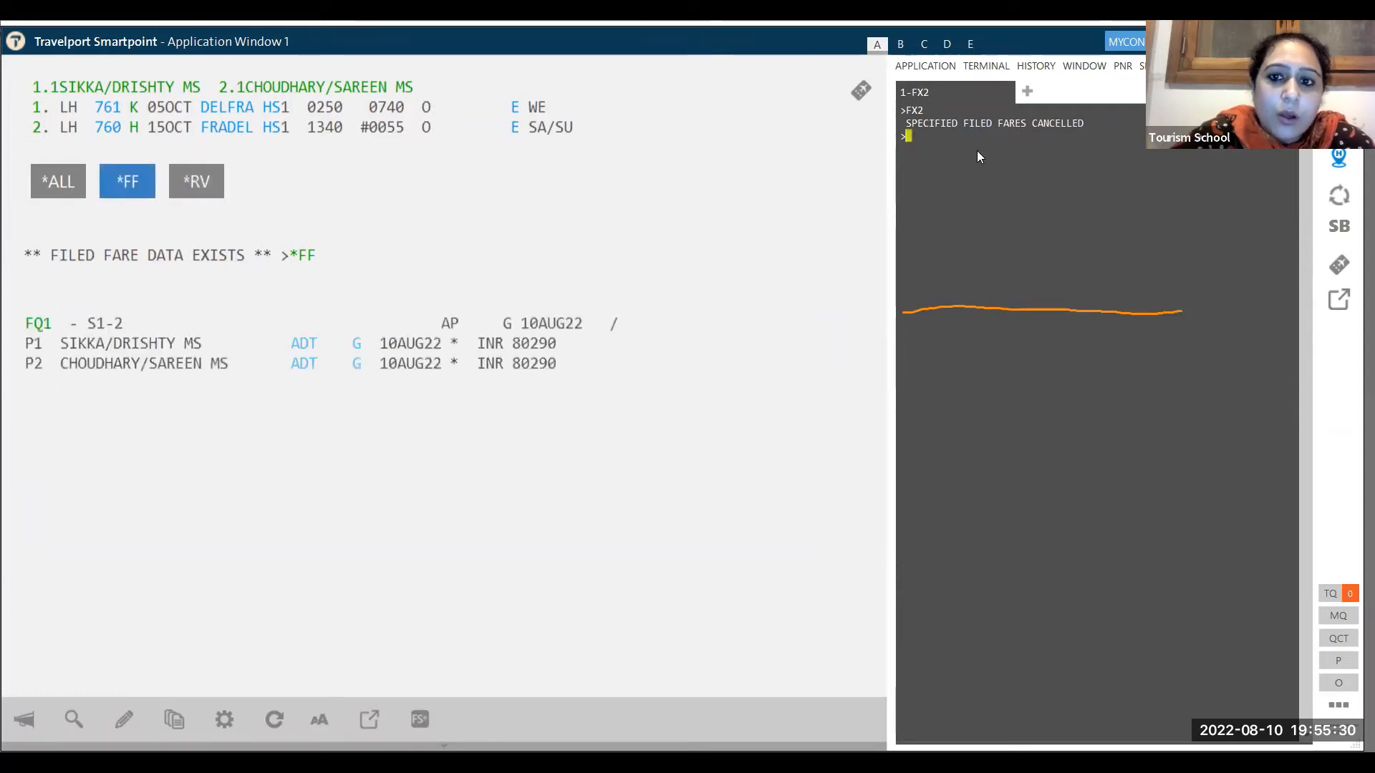
# - Add the P.T* phone field, T.T* ticketing field, and the received-from name
pyautogui.write('P.T*')
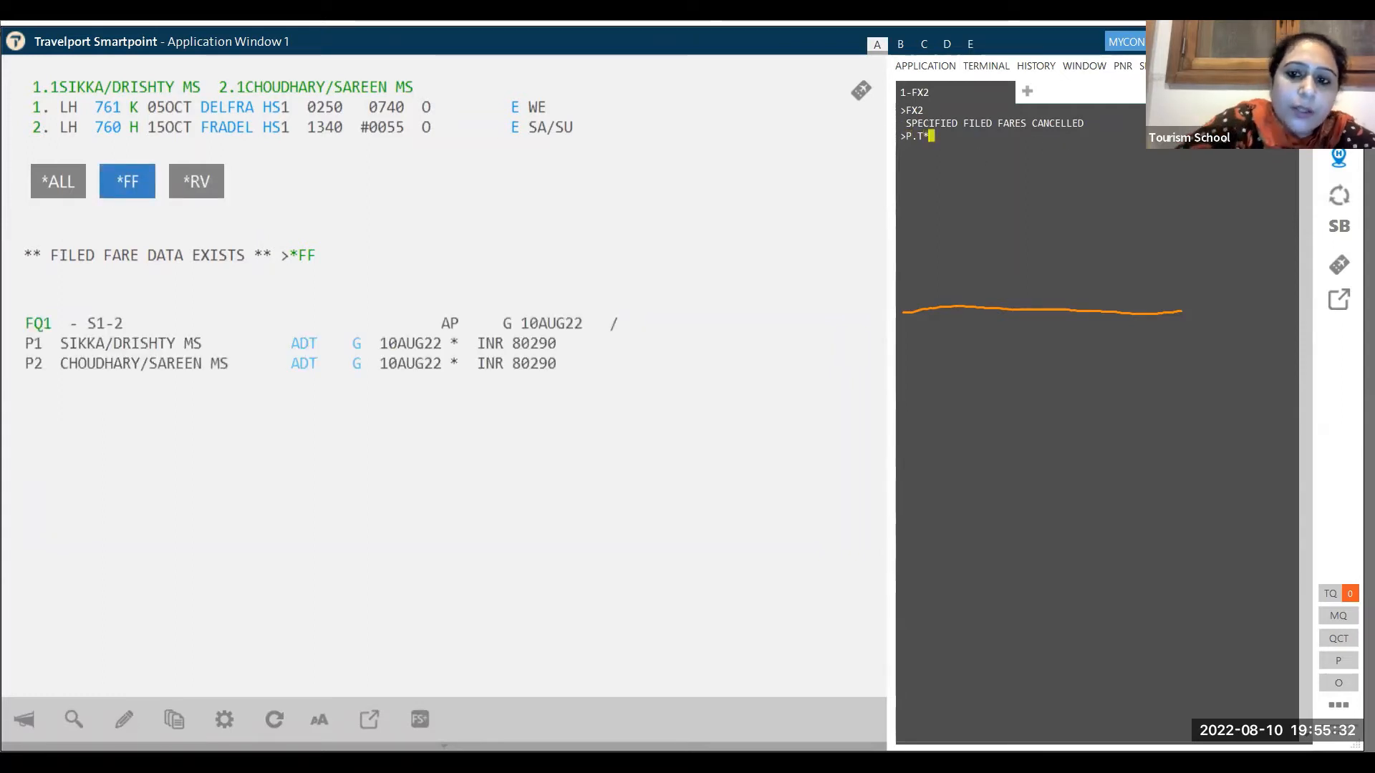
pyautogui.press('Return')
pyautogui.write('T.T')
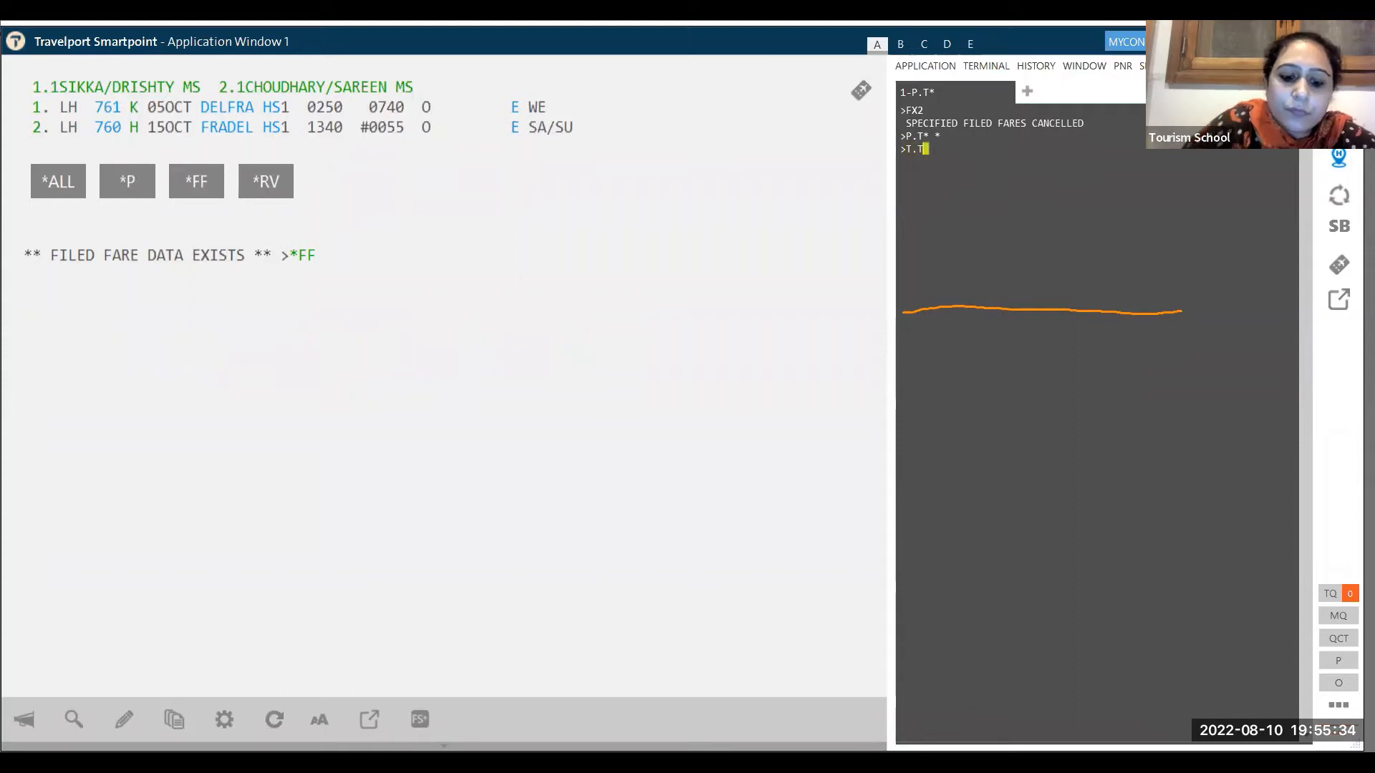
pyautogui.write('*')
pyautogui.press('Return')
pyautogui.write('R.S')
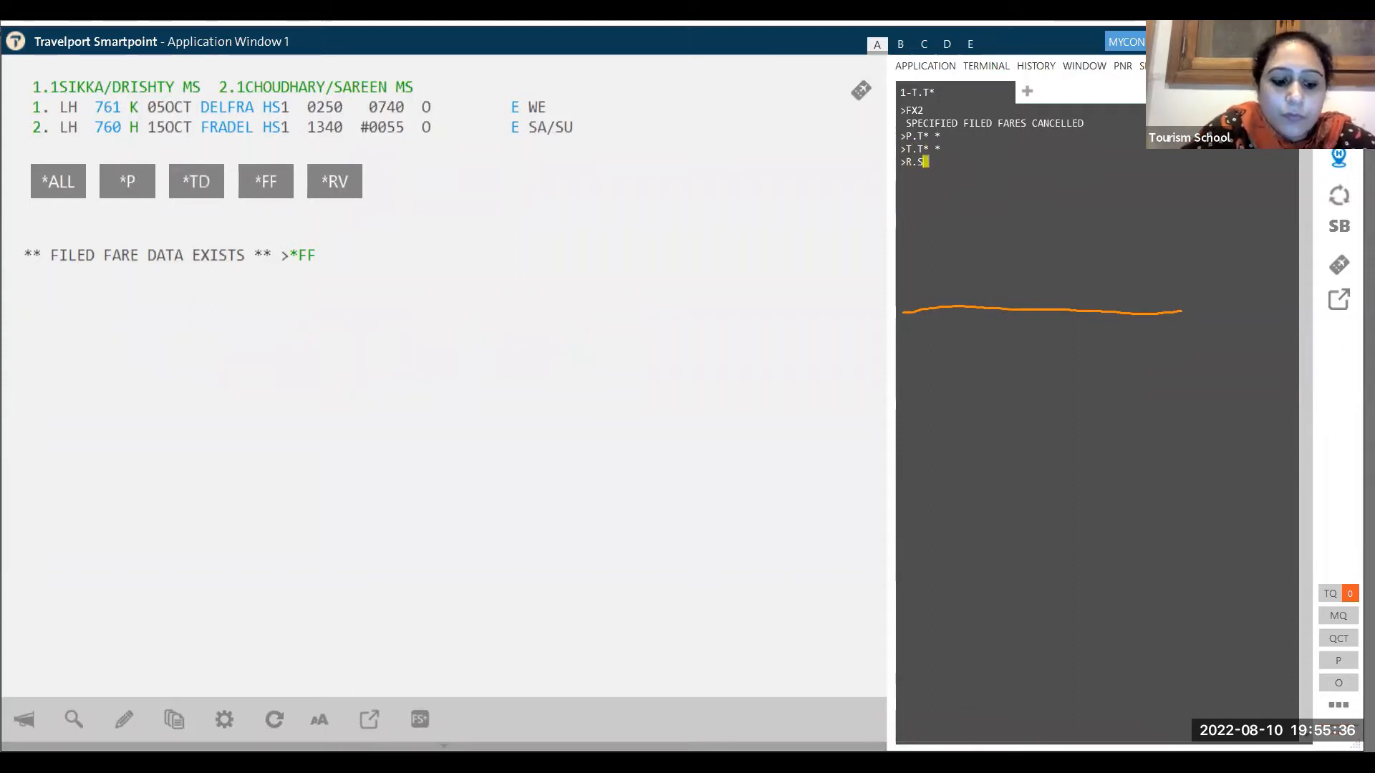
pyautogui.write('ARO')
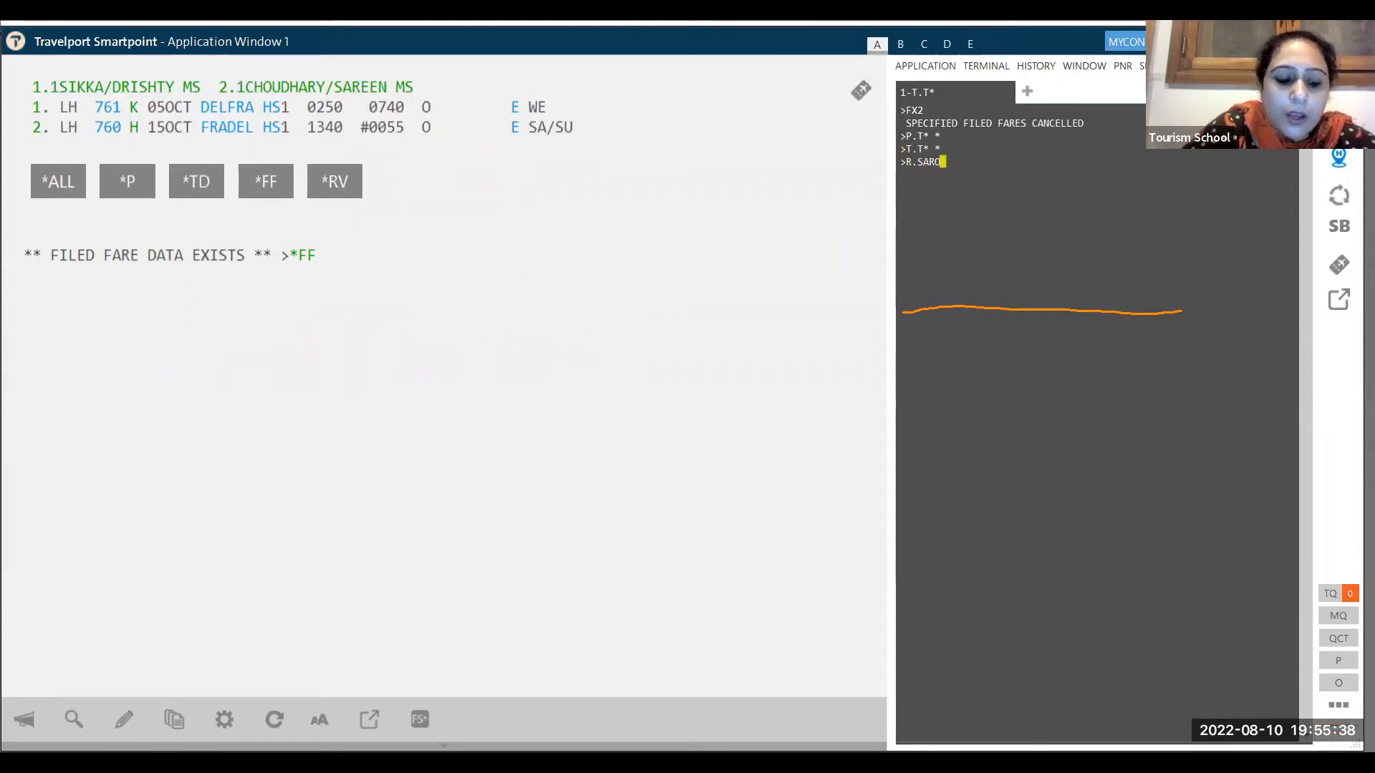
pyautogui.write('SH')
pyautogui.press('Return')
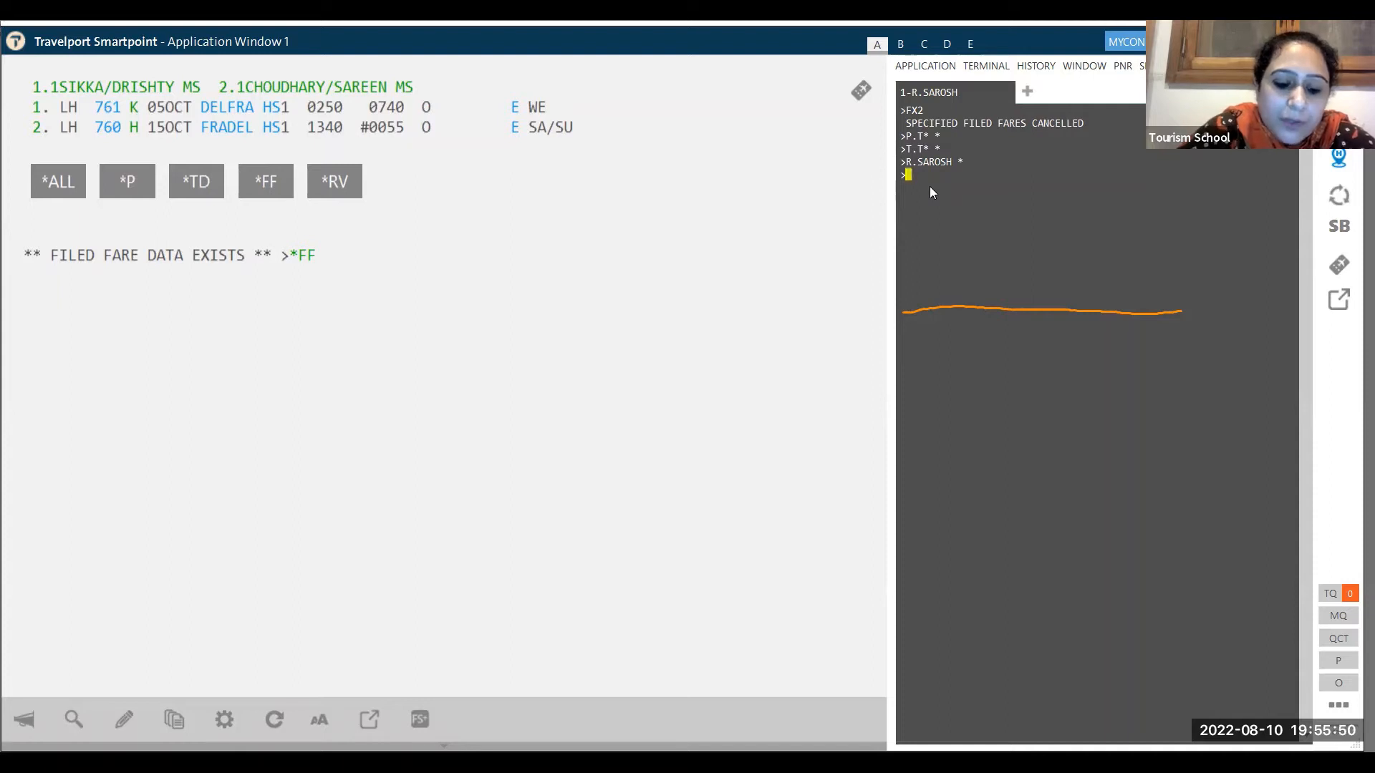
# - Delete the second passenger with N.P2@, re-enter received-from, and end the transaction with ER
pyautogui.write('N.')
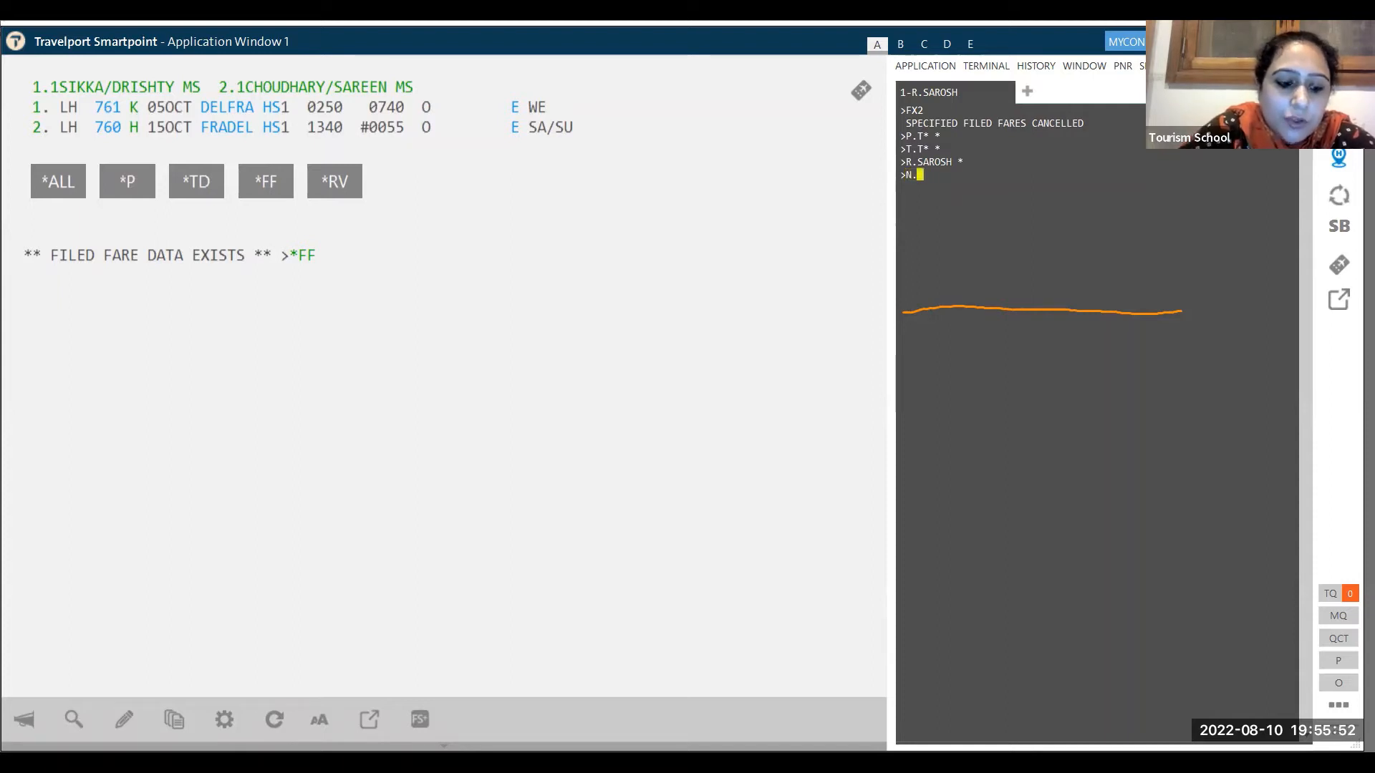
pyautogui.write('P2@')
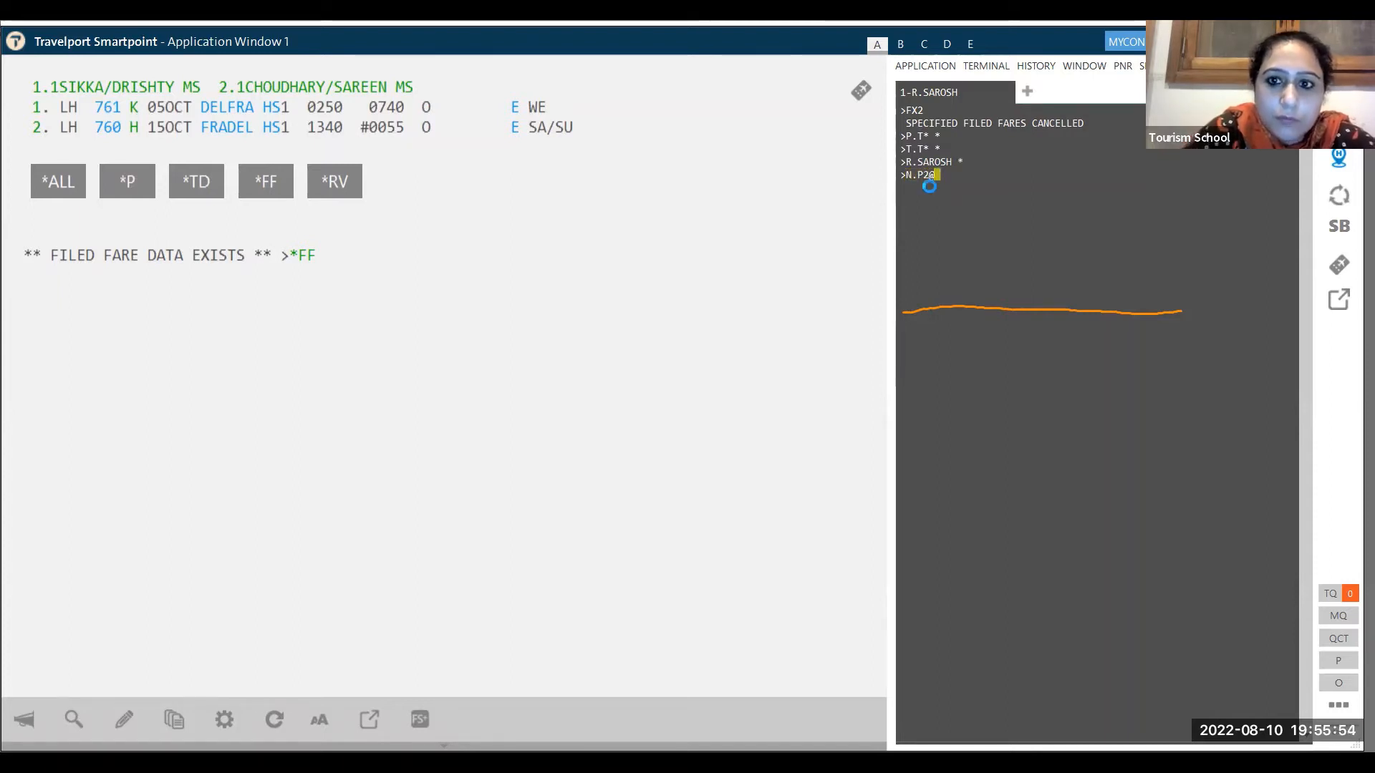
pyautogui.press('Return')
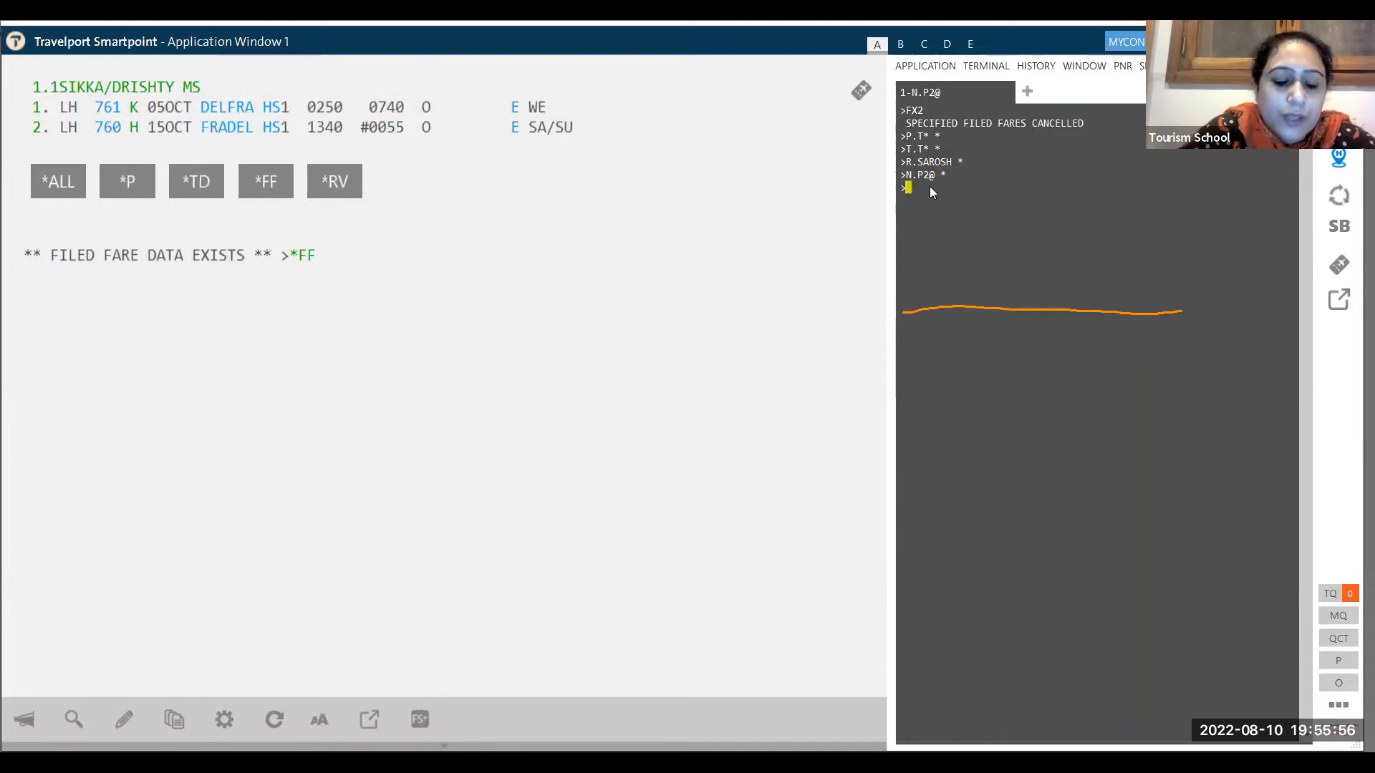
pyautogui.write('R.SAROSH')
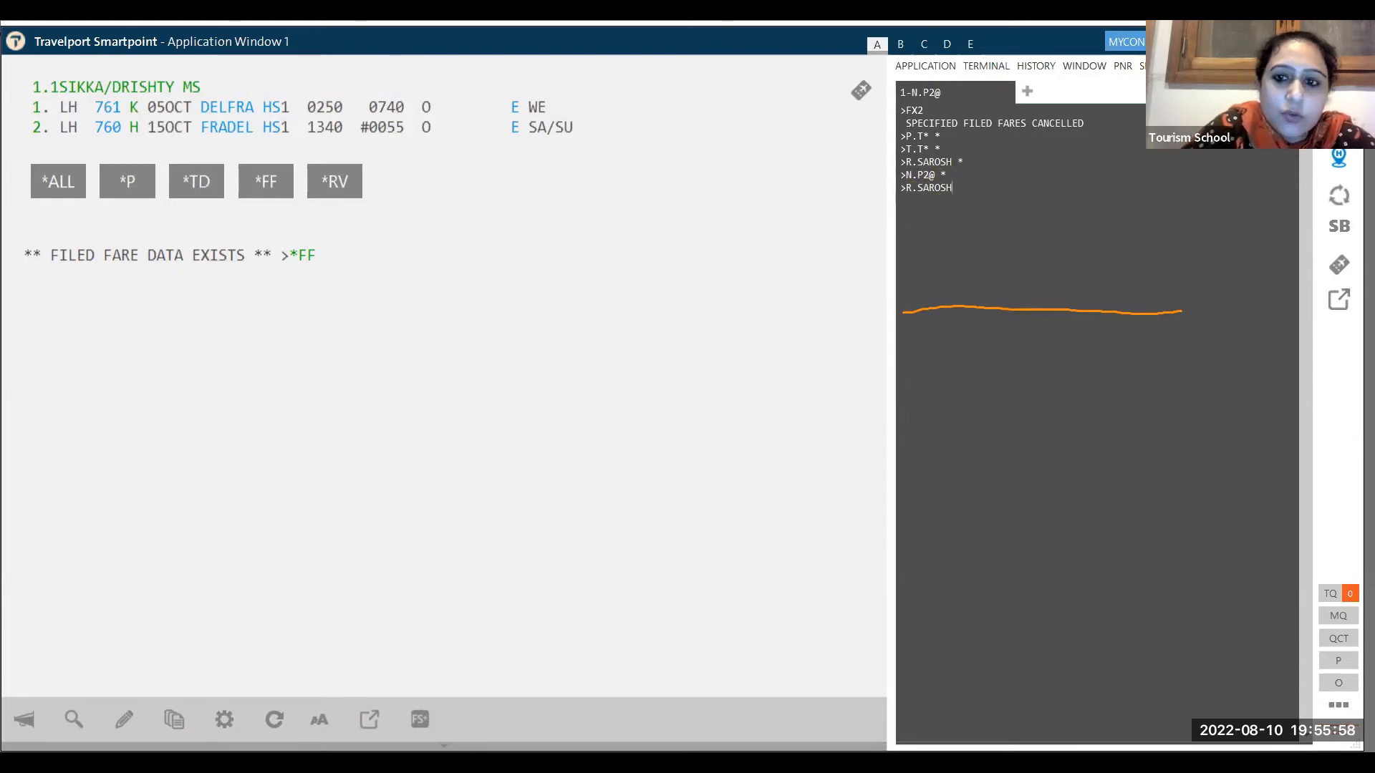
pyautogui.press('Return')
pyautogui.write('E')
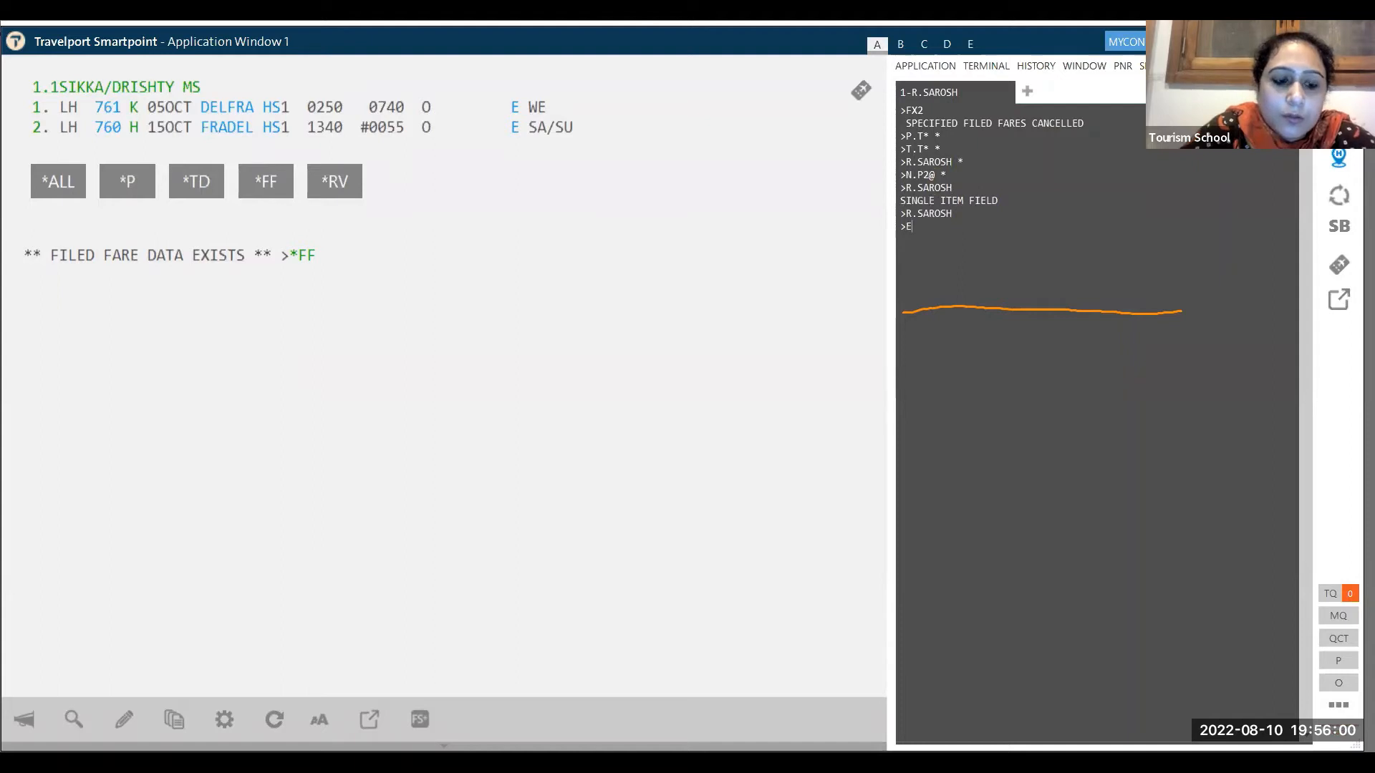
pyautogui.write('R')
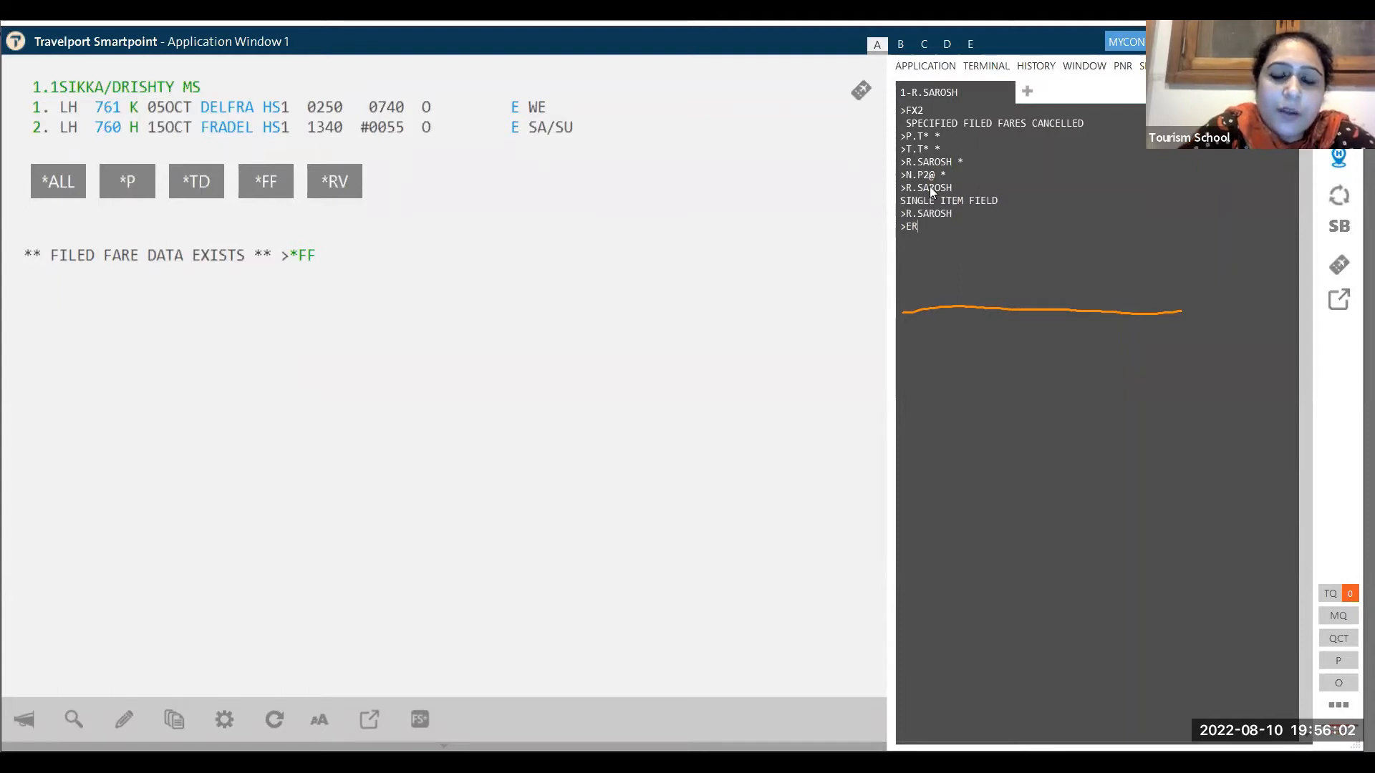
pyautogui.press('Return')
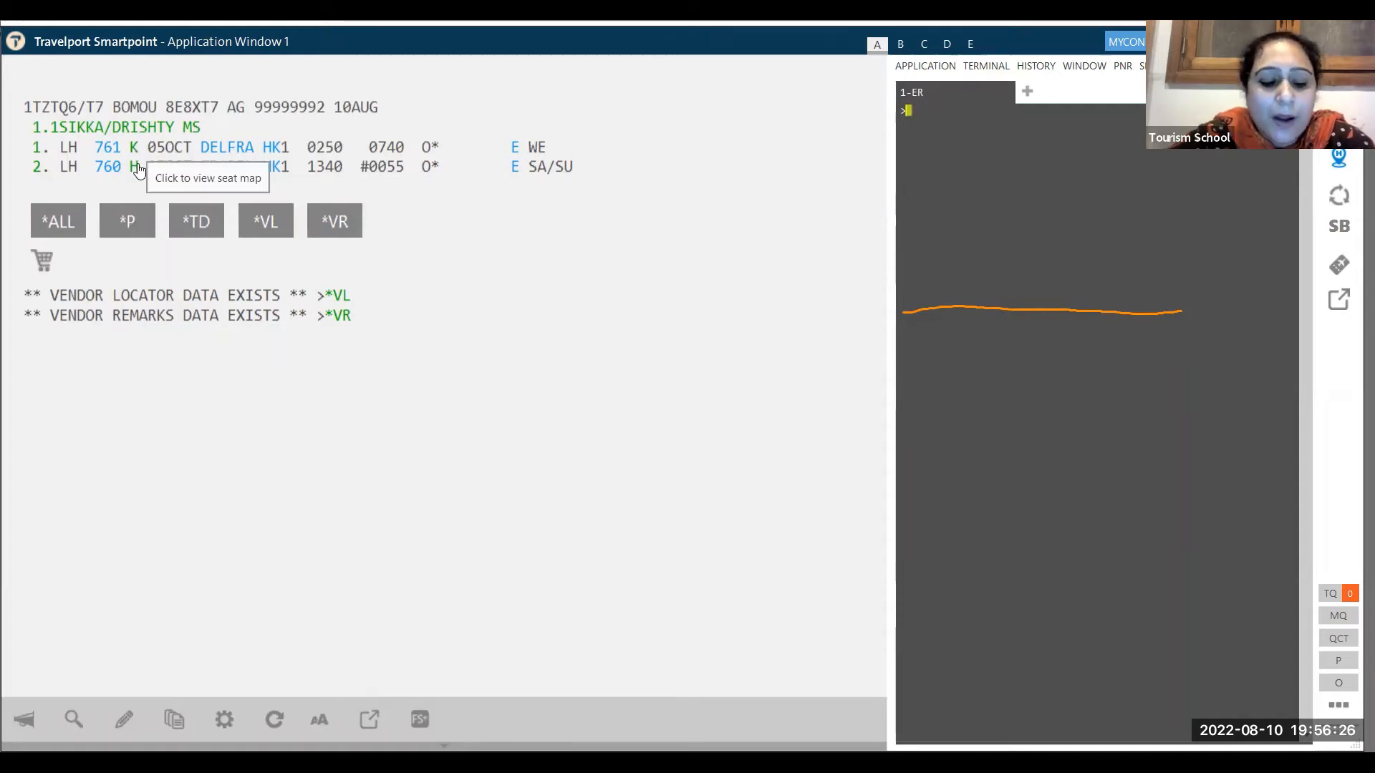
# - Price the single remaining adult with FQ, filing 80290 INR including 41540 taxes
pyautogui.write('FQ')
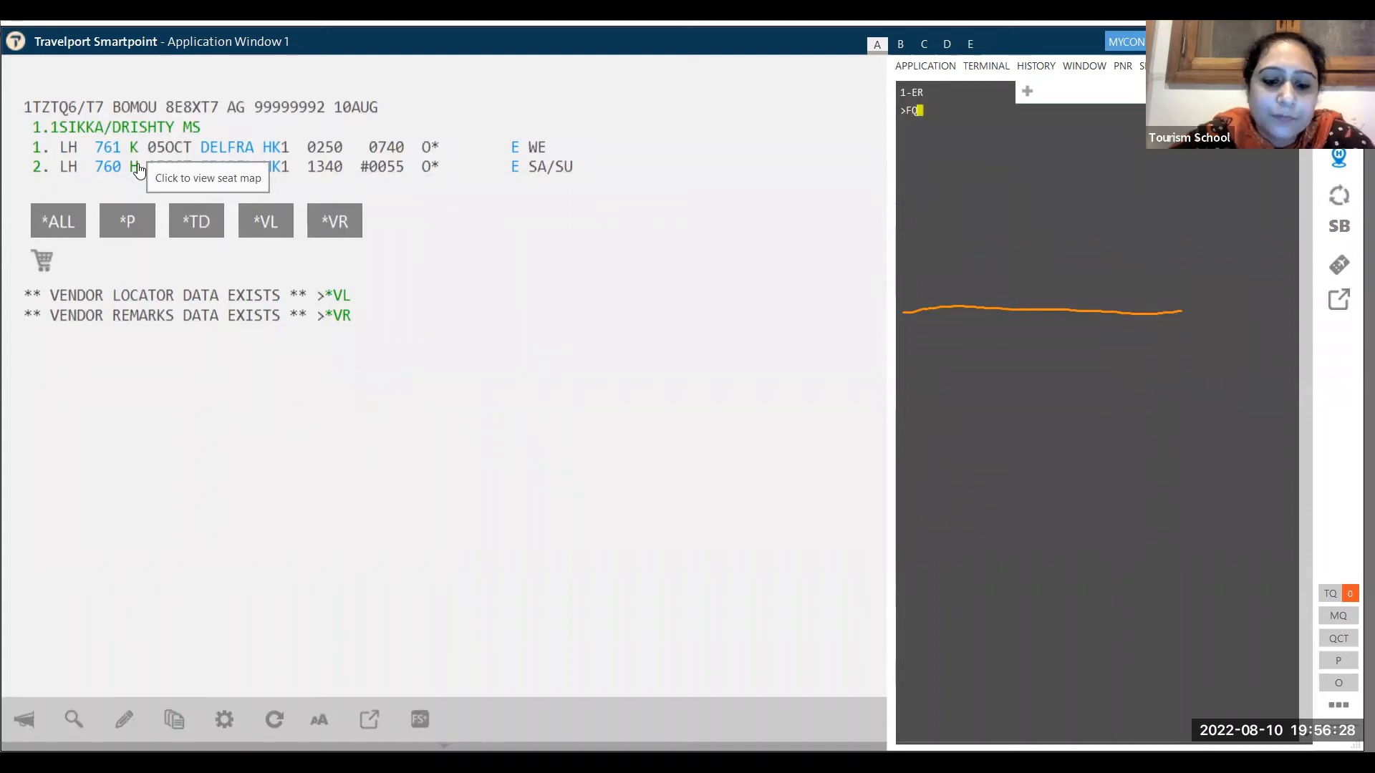
pyautogui.press('Return')
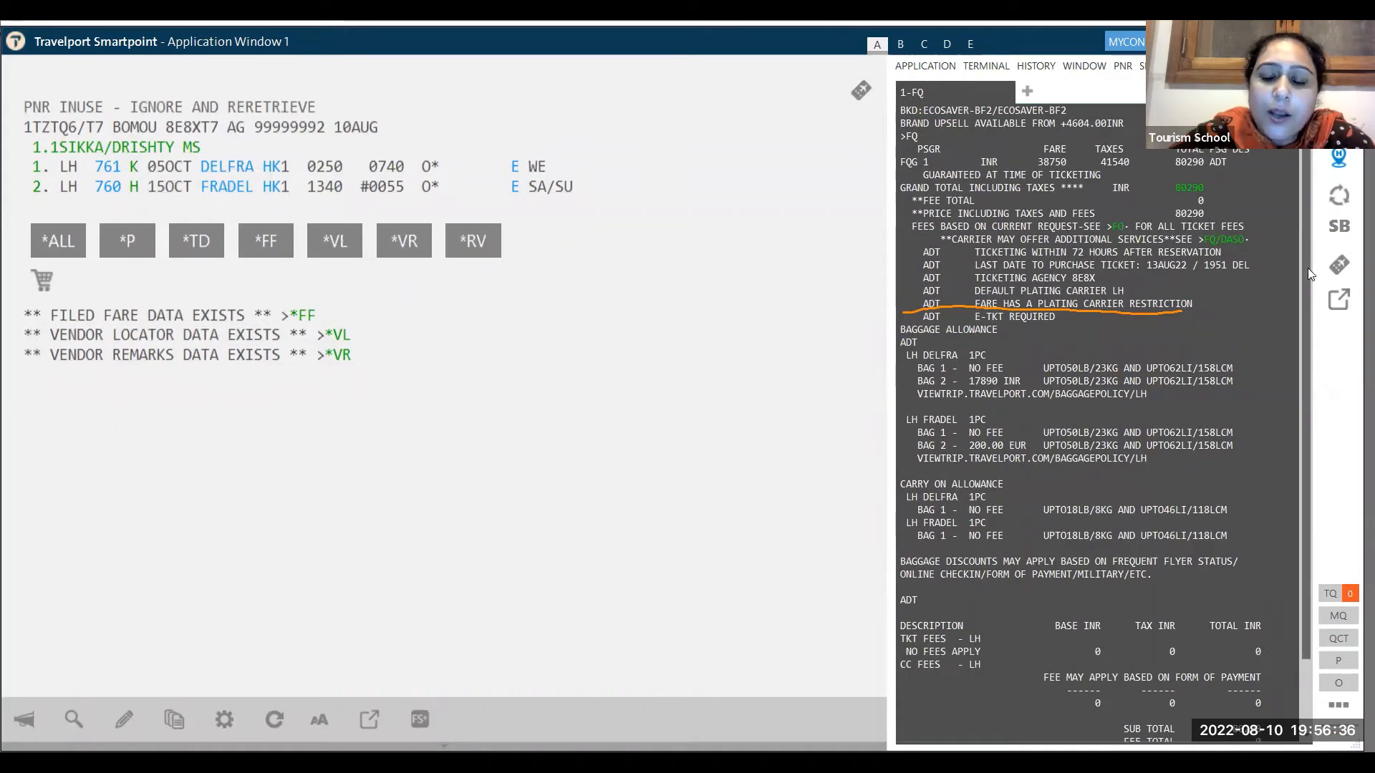
# - Attempt to end the booking with ER, which the host rejects with NEED RECEIVED
pyautogui.scroll(-2, 1307, 268)
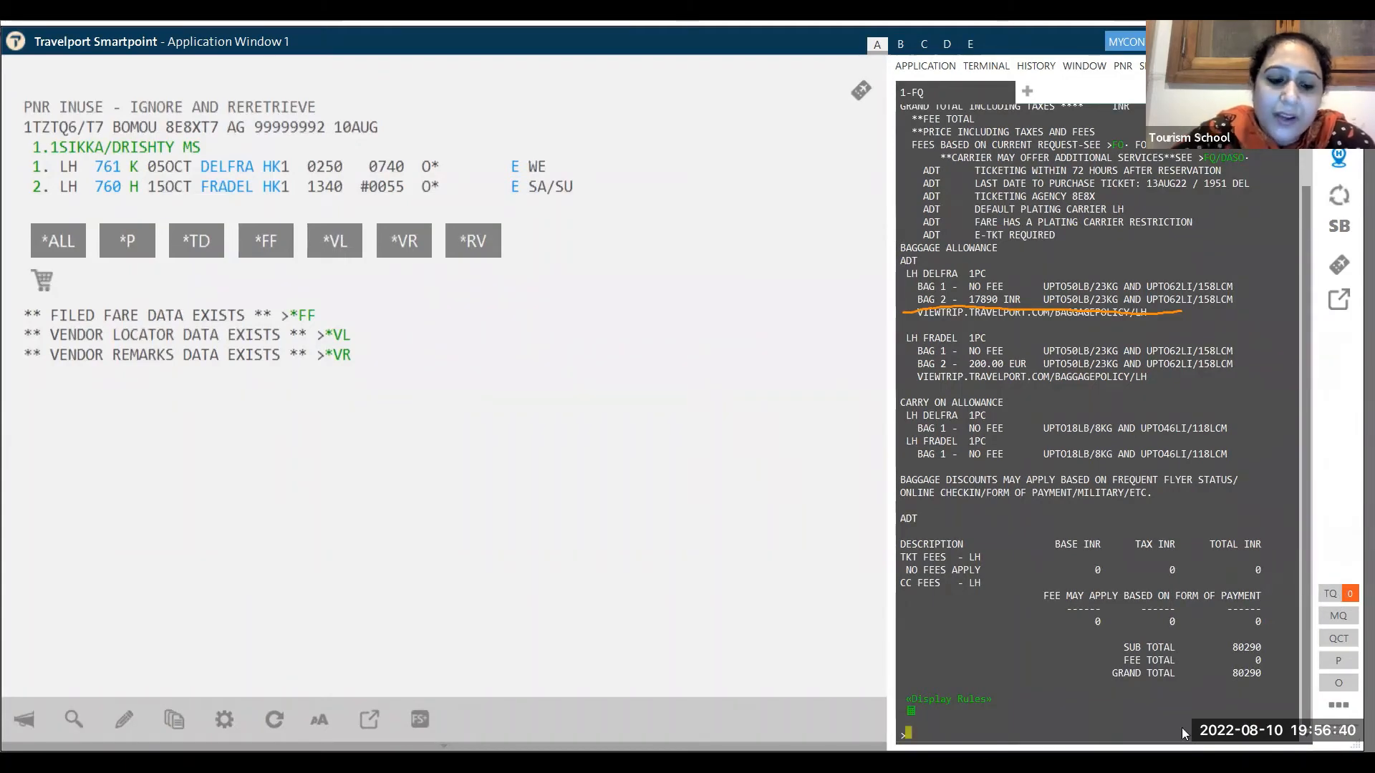
pyautogui.press('Return')
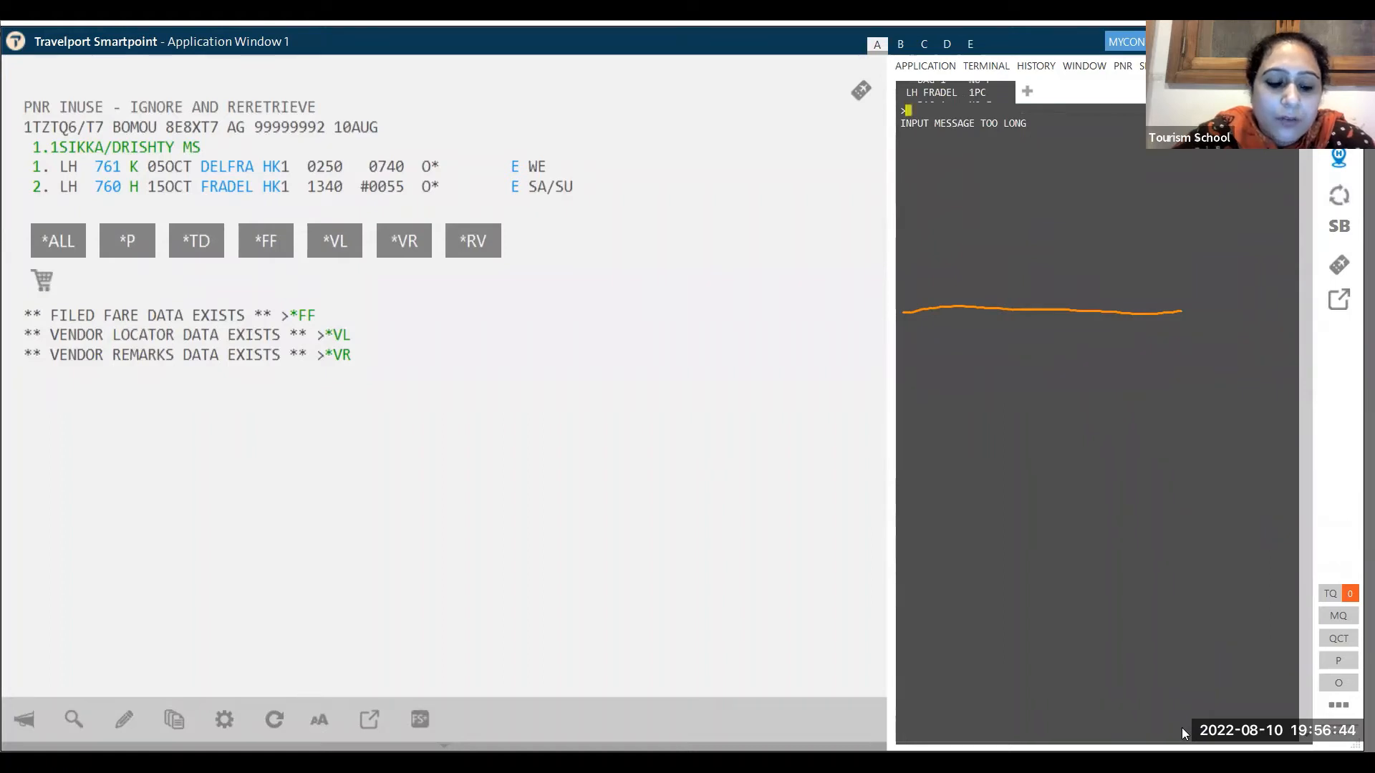
pyautogui.write('ER')
pyautogui.press('Return')
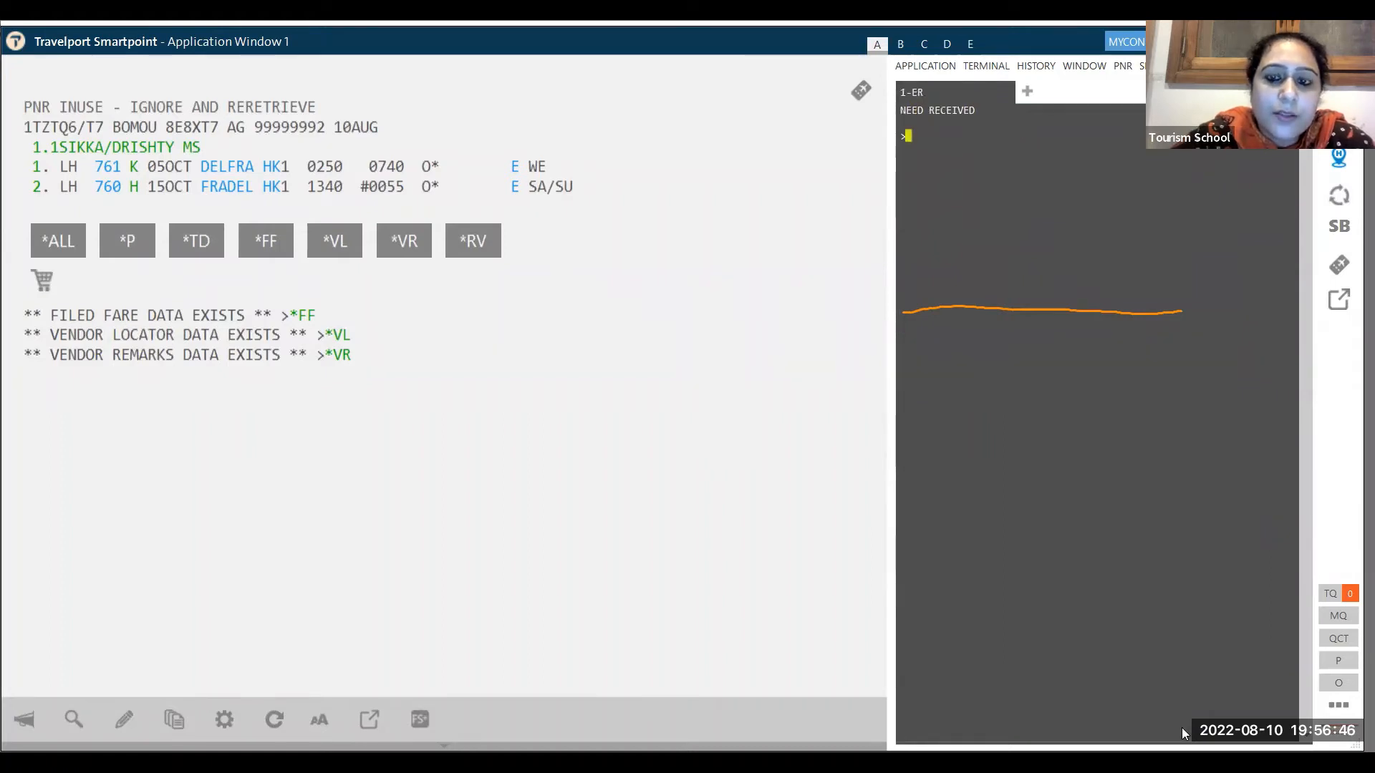
# - Add the received-from name, end the booking with ER, type TMU1, and show filed fare FQ1
pyautogui.write('R.SAROSH')
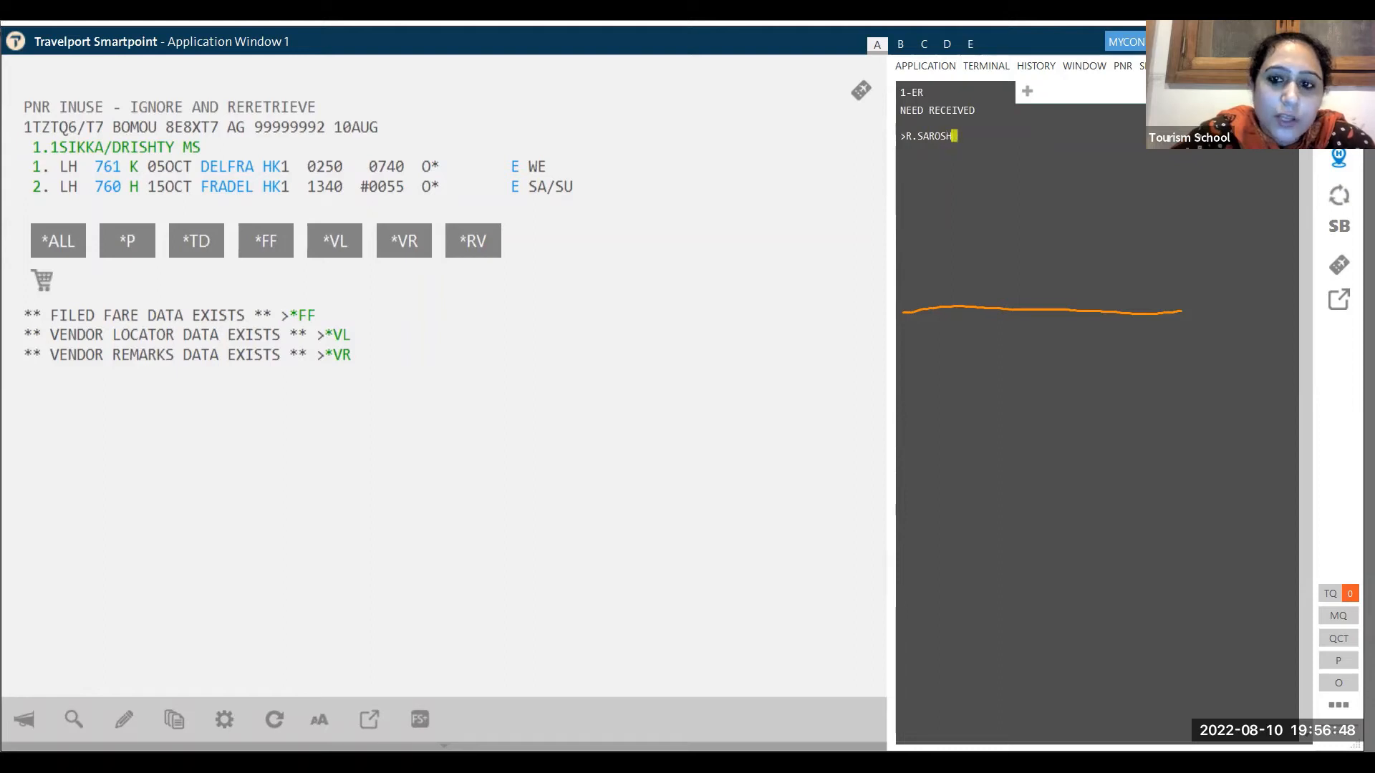
pyautogui.press('Return')
pyautogui.write('ER')
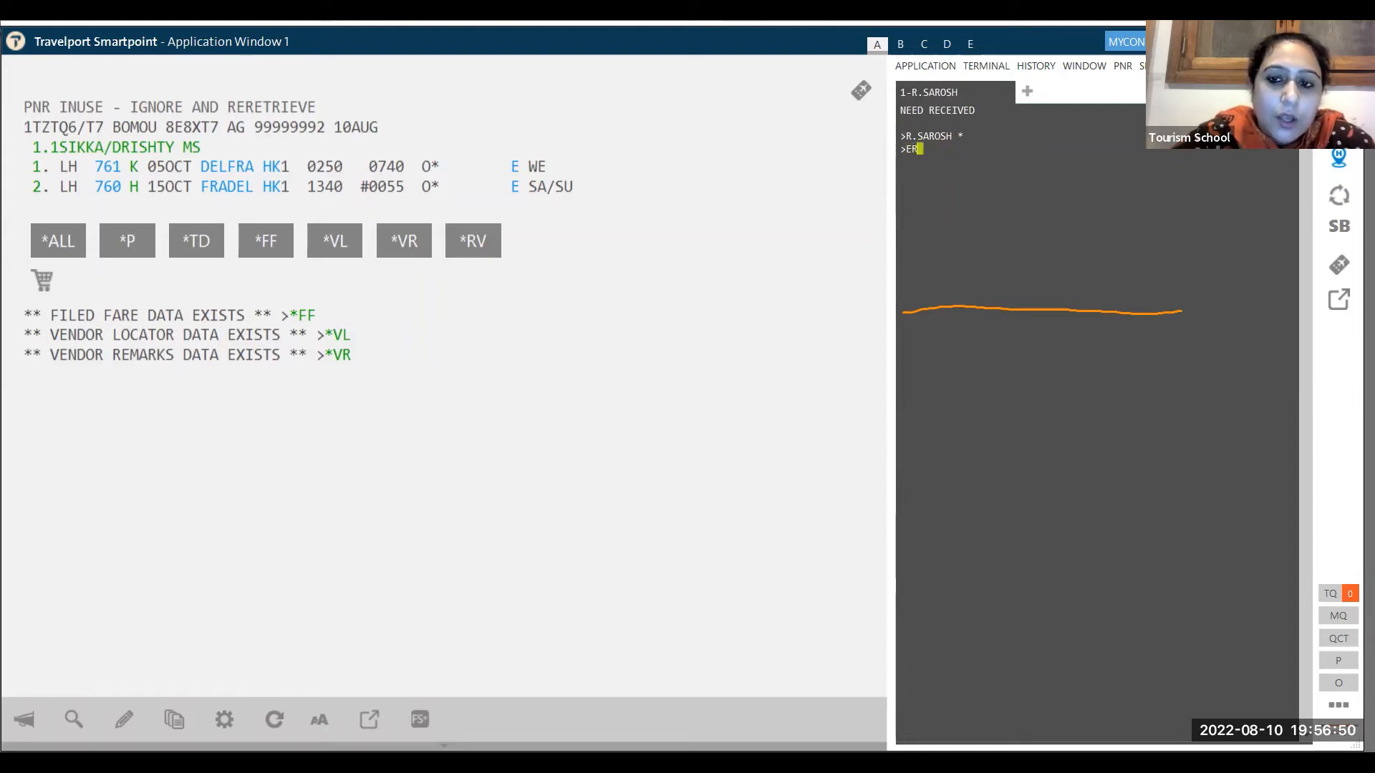
pyautogui.press('Return')
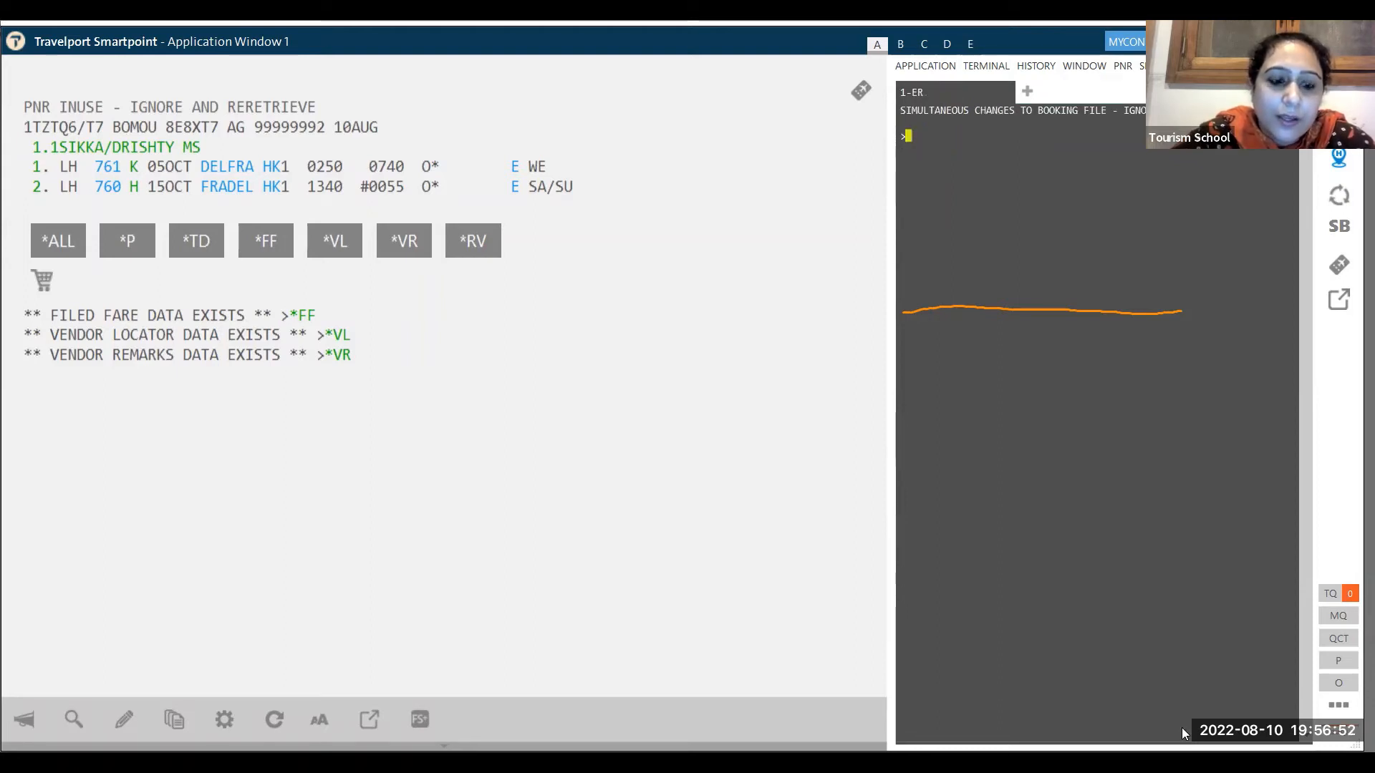
pyautogui.write('TM')
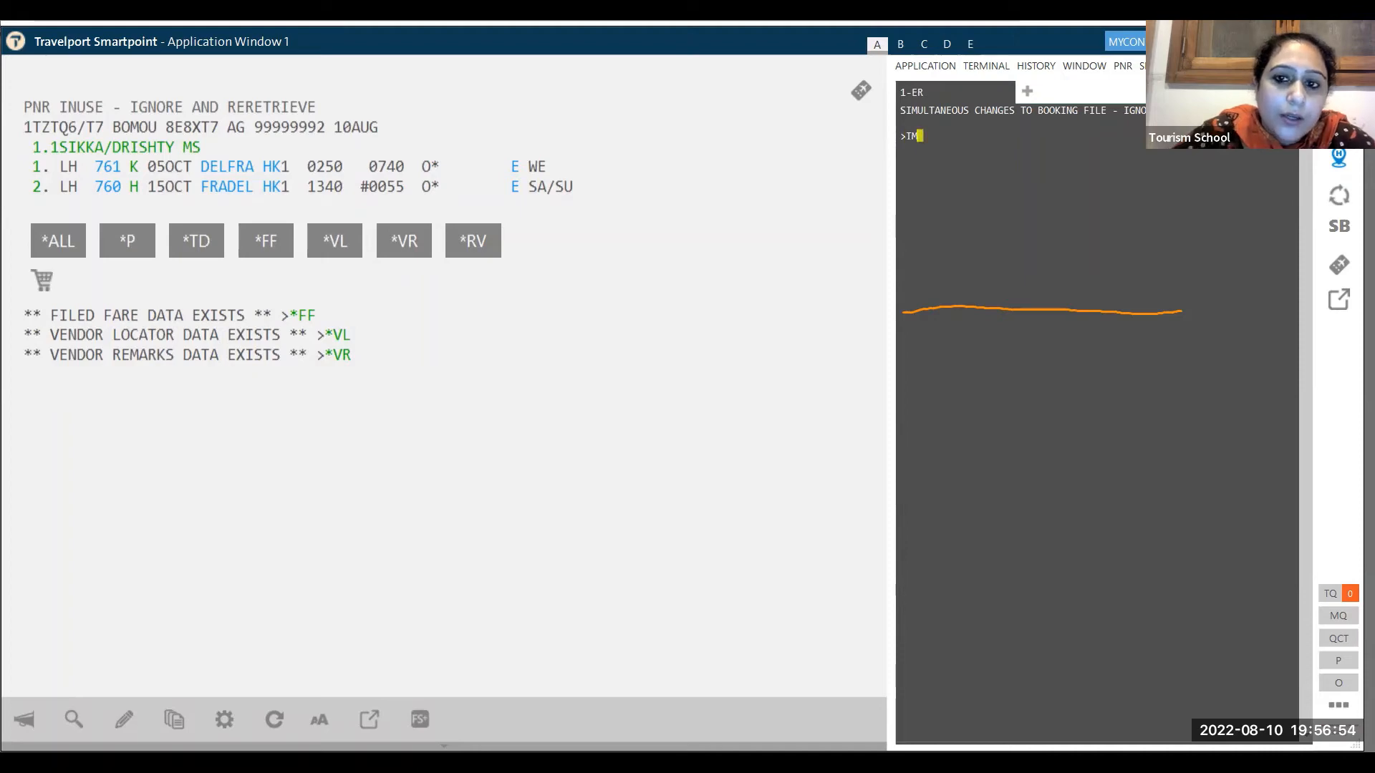
pyautogui.write('U1')
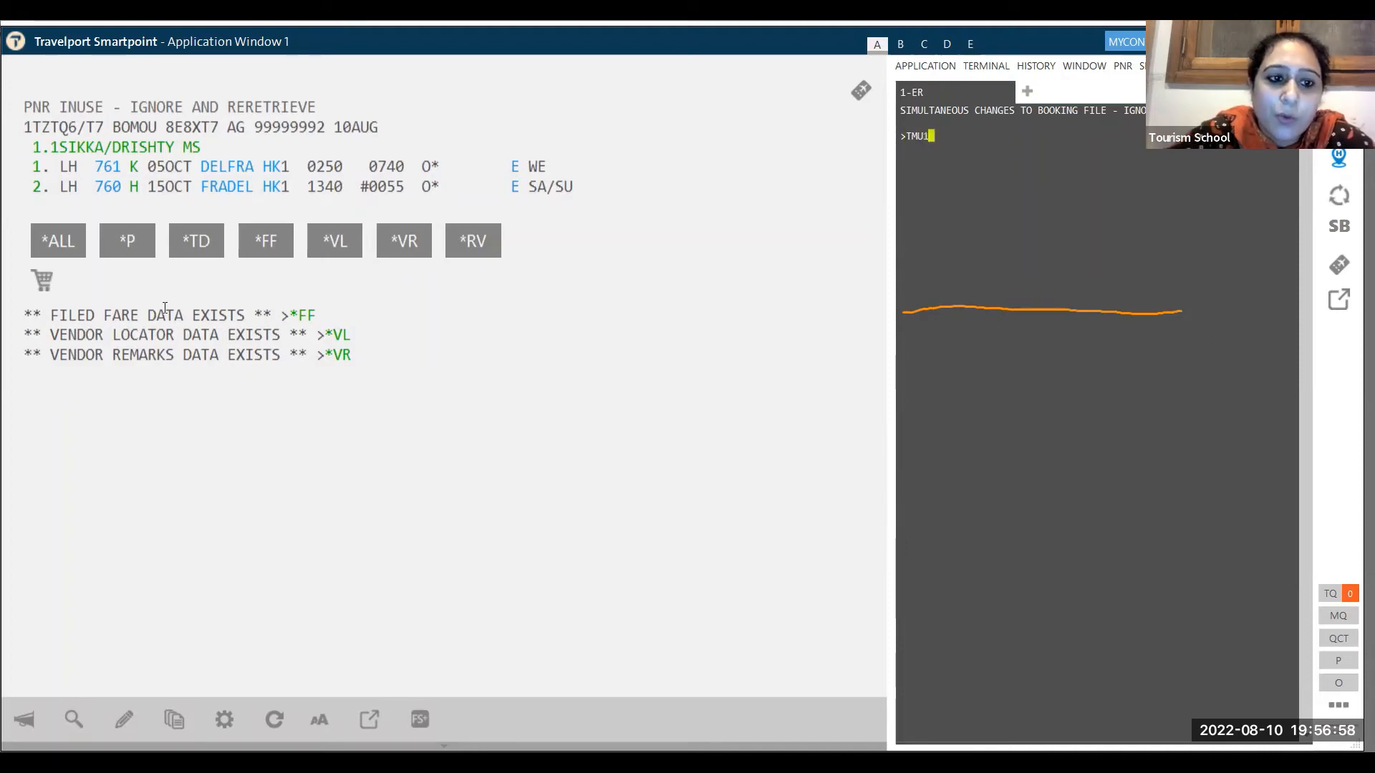
pyautogui.click(262, 250)
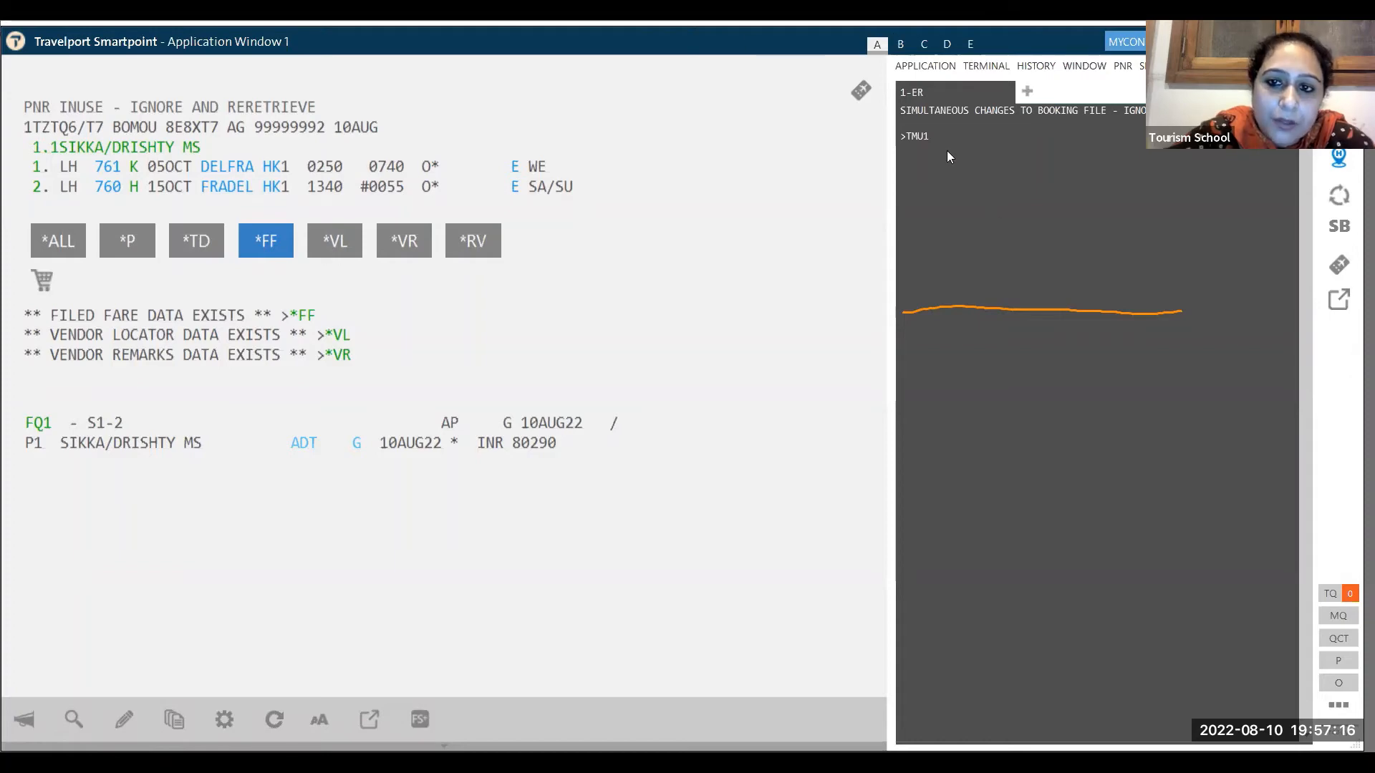
# - Extend the pending TMU1 entry with FS/CLH/Z and a commission digit, dropping the mistyped 9
pyautogui.write('F')
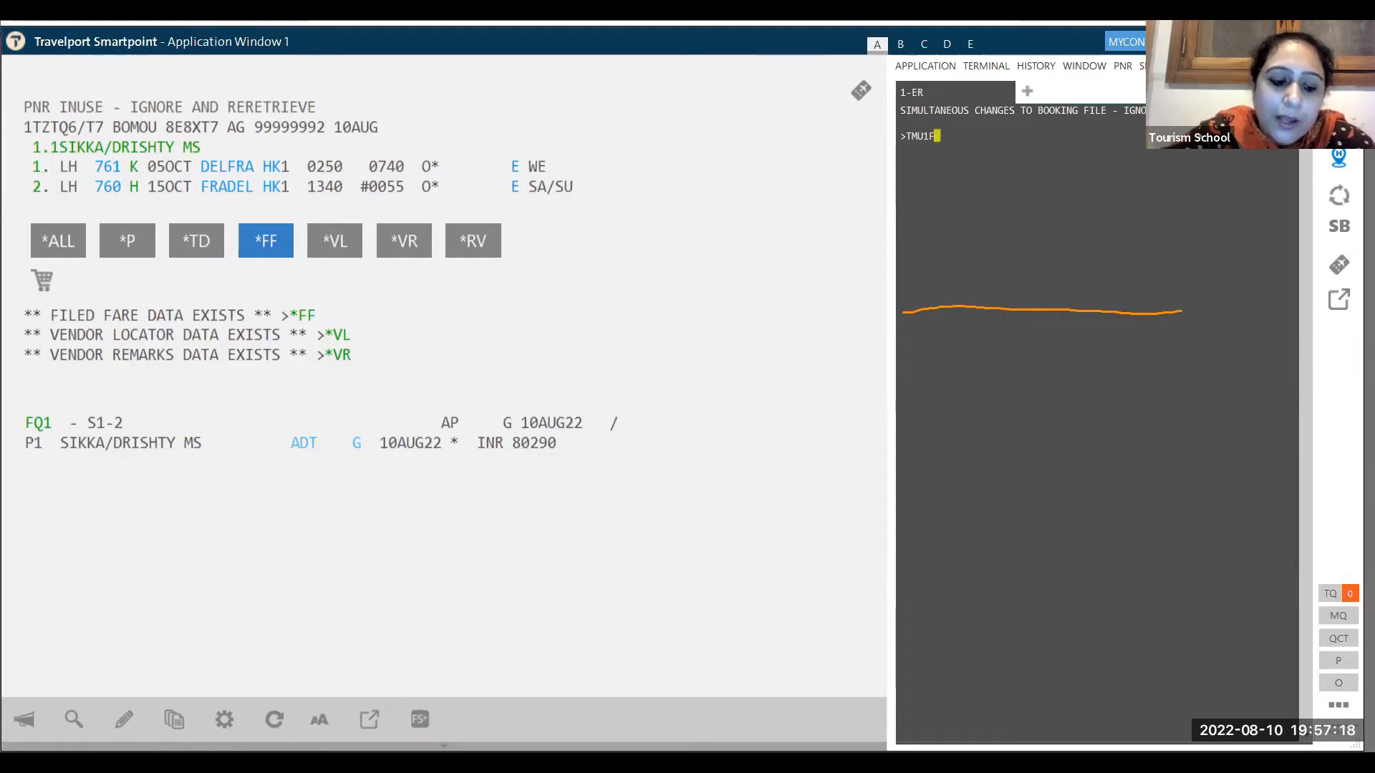
pyautogui.write('S/')
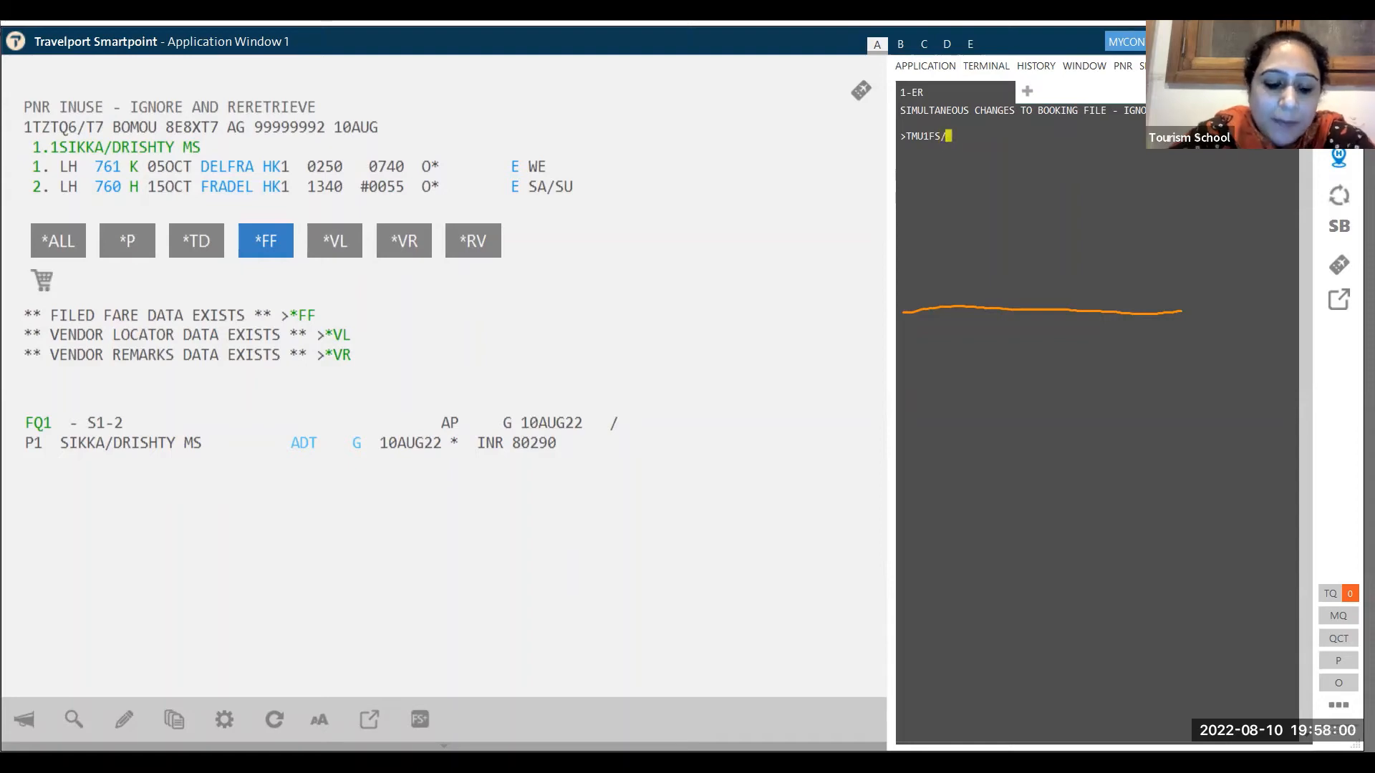
pyautogui.write('C')
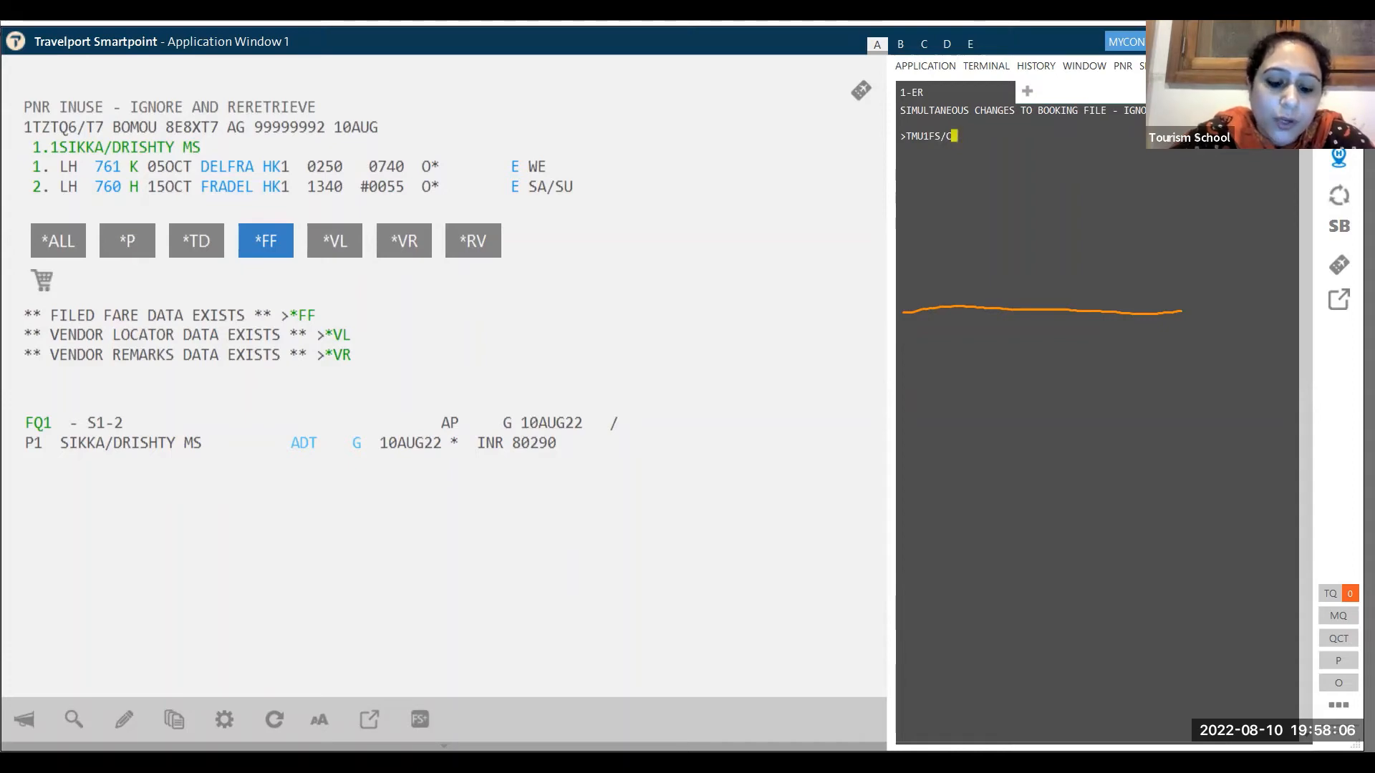
pyautogui.write('LH')
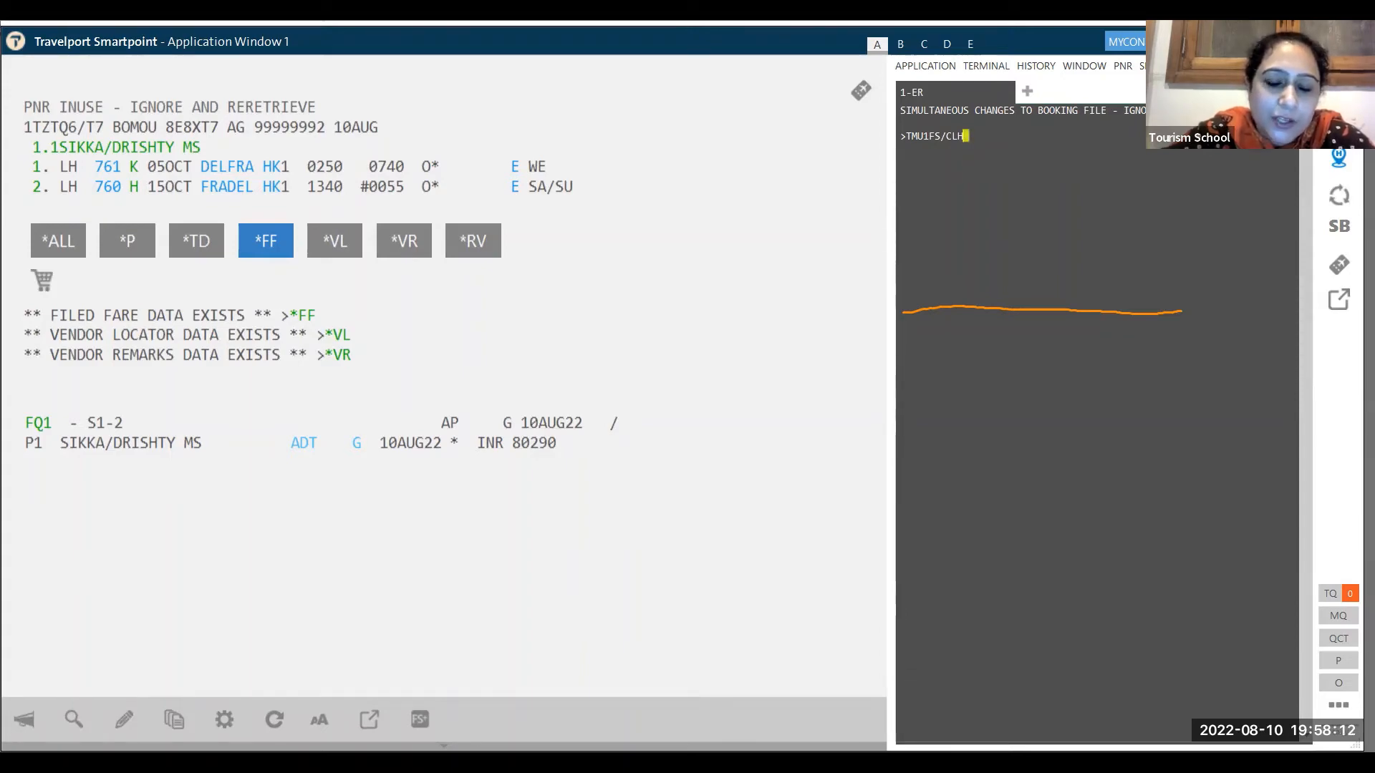
pyautogui.write('/Z')
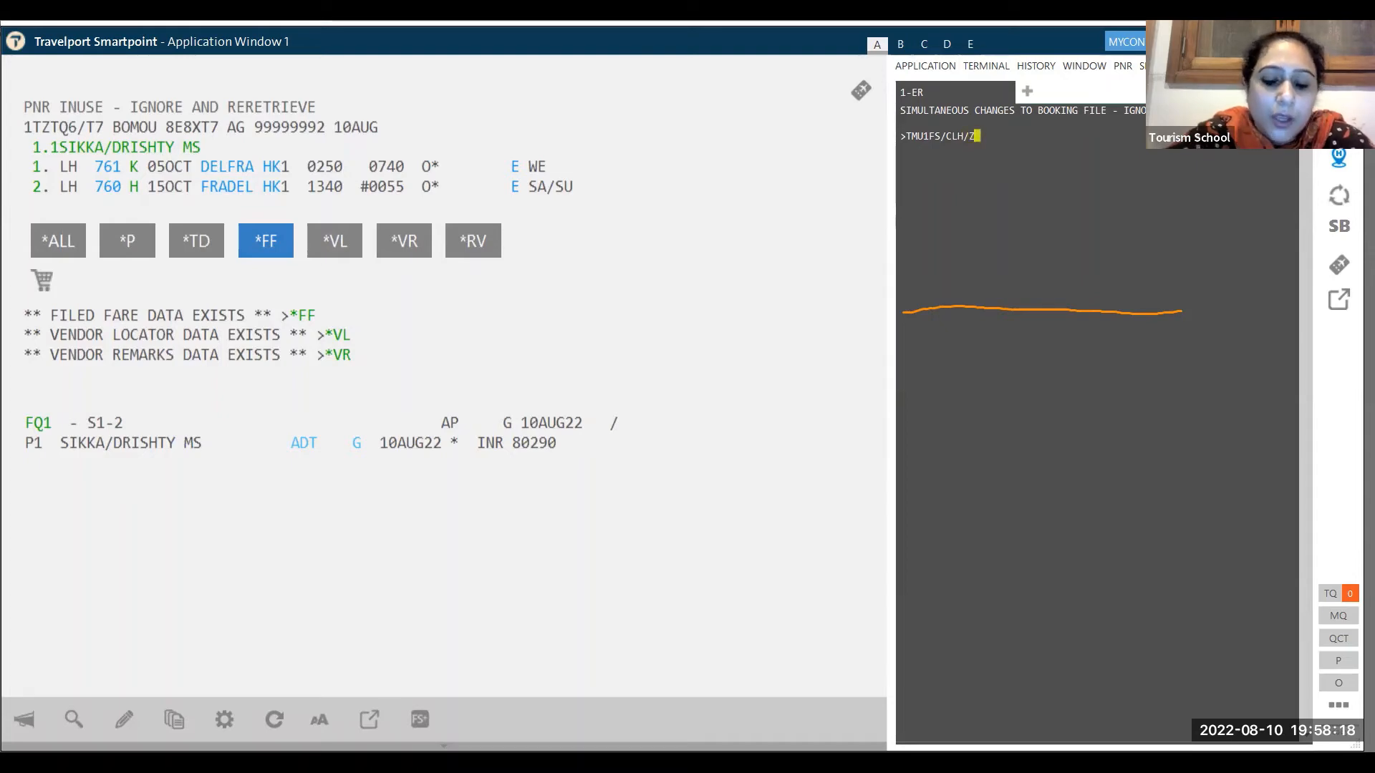
pyautogui.write('0')
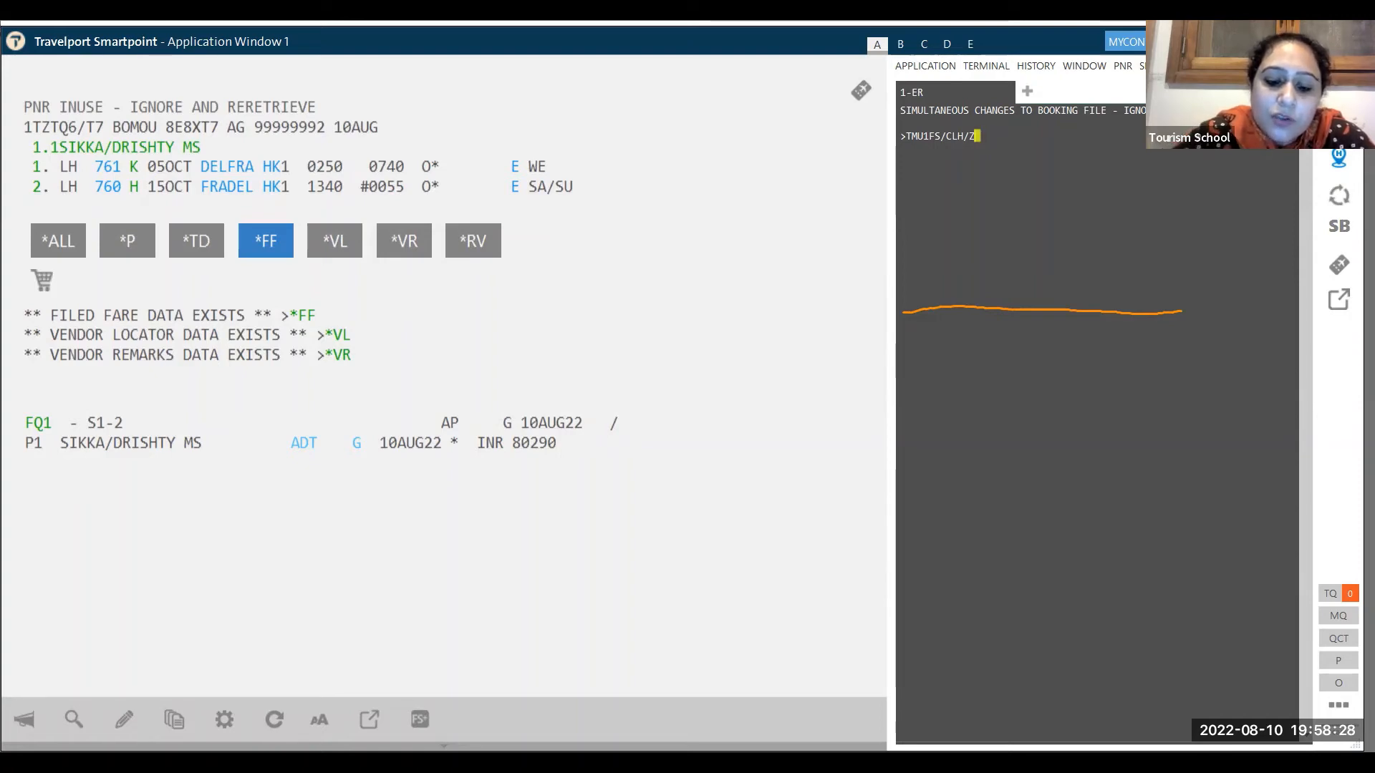
pyautogui.write('9')
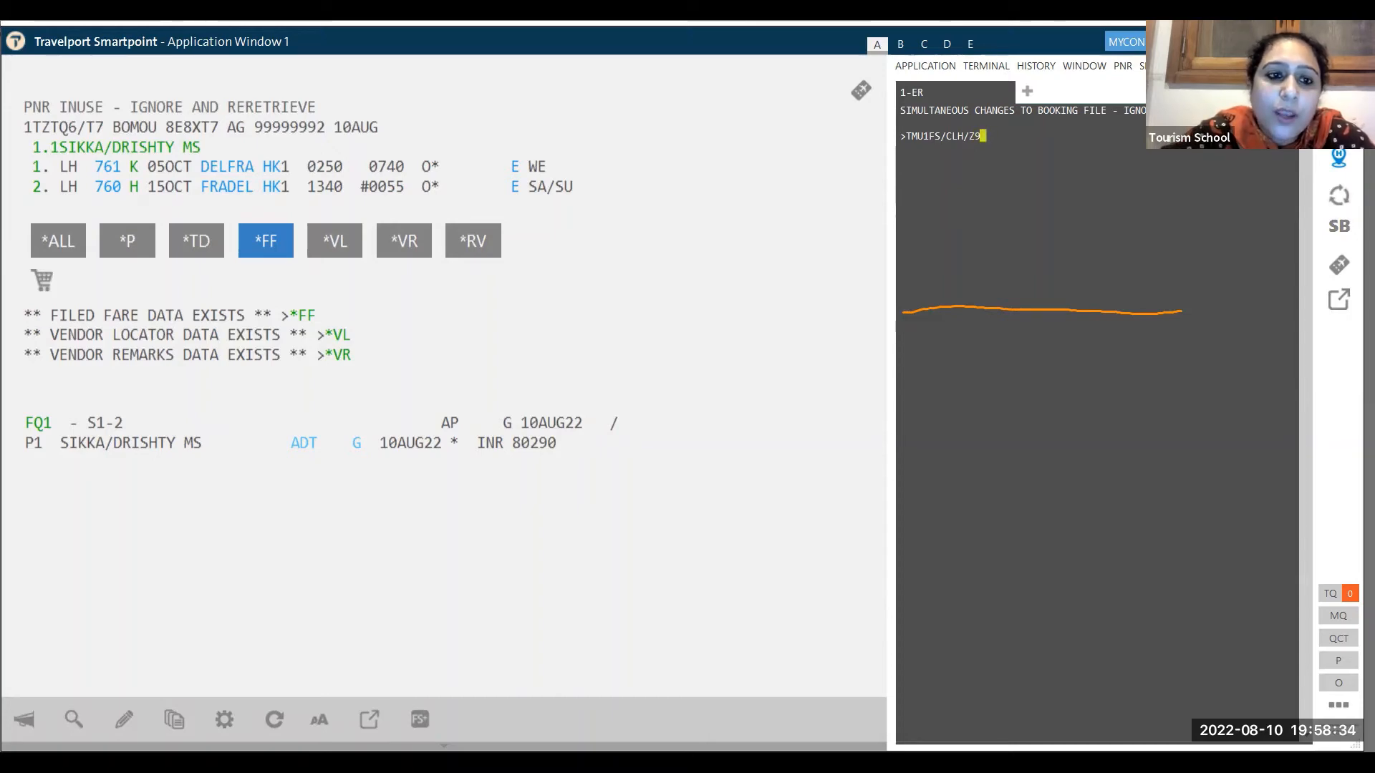
pyautogui.press('BackSpace')
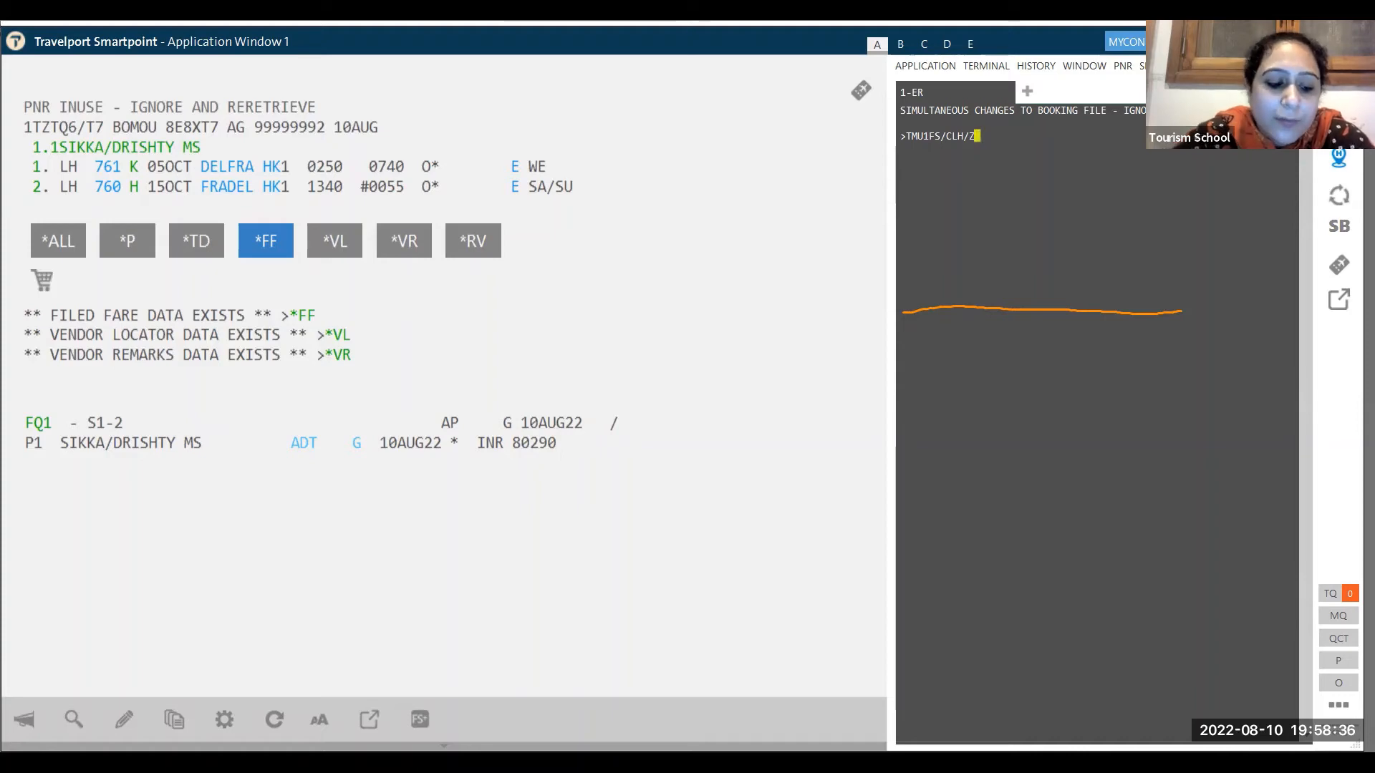
# - Add A100.00 after Z, then erase the entry back to TMU1FS without a trailing space
pyautogui.write('A100.00')
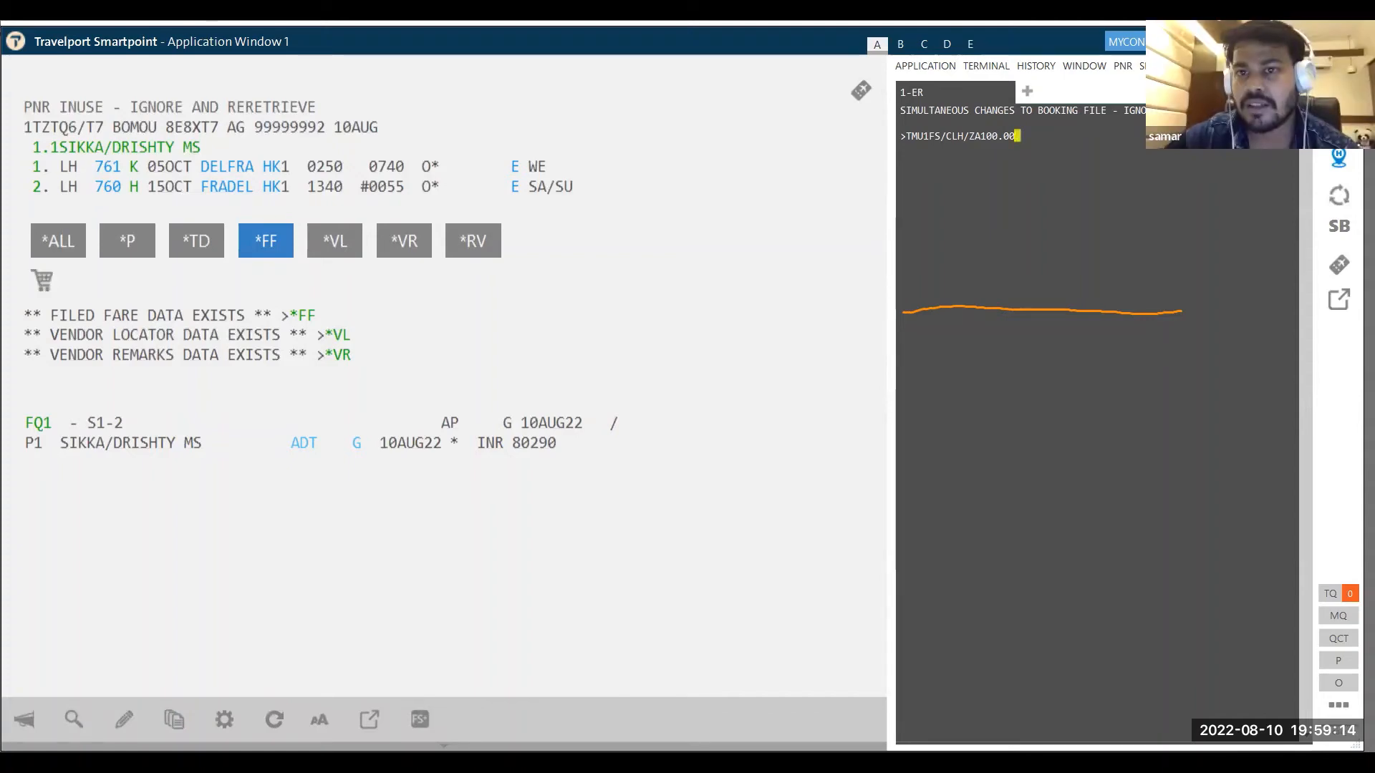
pyautogui.press('BackSpace')
pyautogui.press('BackSpace')
pyautogui.press('BackSpace')
pyautogui.press('BackSpace')
pyautogui.press('BackSpace')
pyautogui.press('BackSpace')
pyautogui.press('BackSpace')
pyautogui.press('BackSpace')
pyautogui.press('BackSpace')
pyautogui.press('BackSpace')
pyautogui.press('BackSpace')
pyautogui.press('BackSpace')
pyautogui.press('BackSpace')
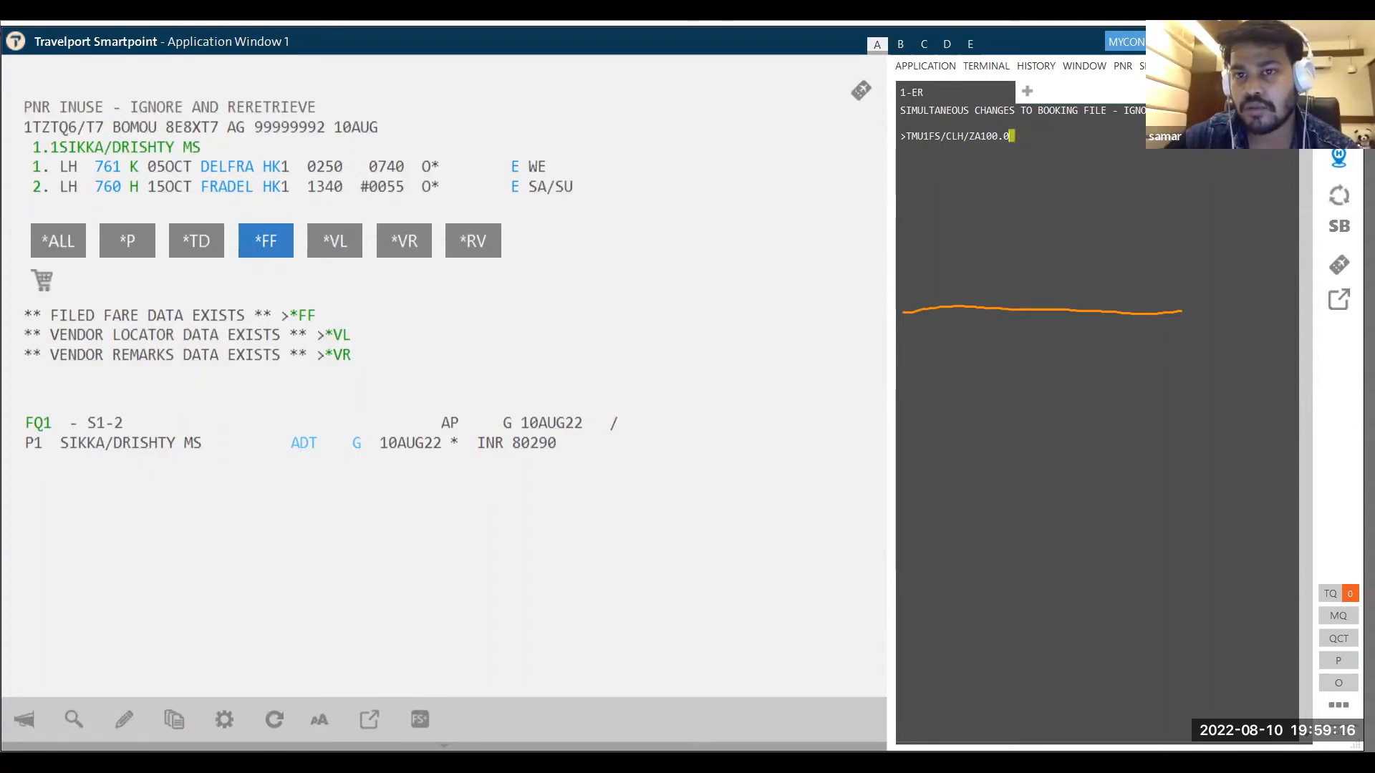
pyautogui.press('BackSpace')
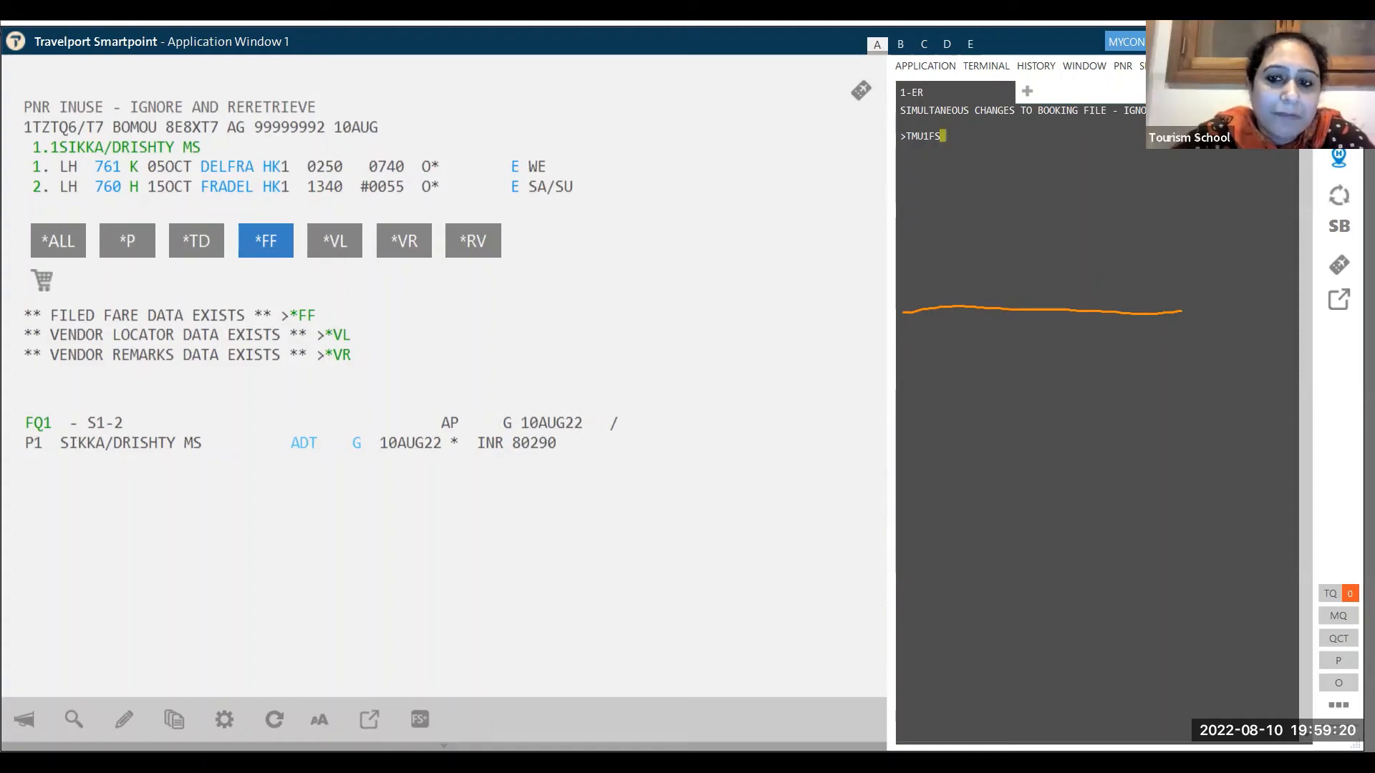
# - Store the FS cash, CLH carrier and Z0 zero-commission ticket modifiers for fare 1
pyautogui.press('Return')
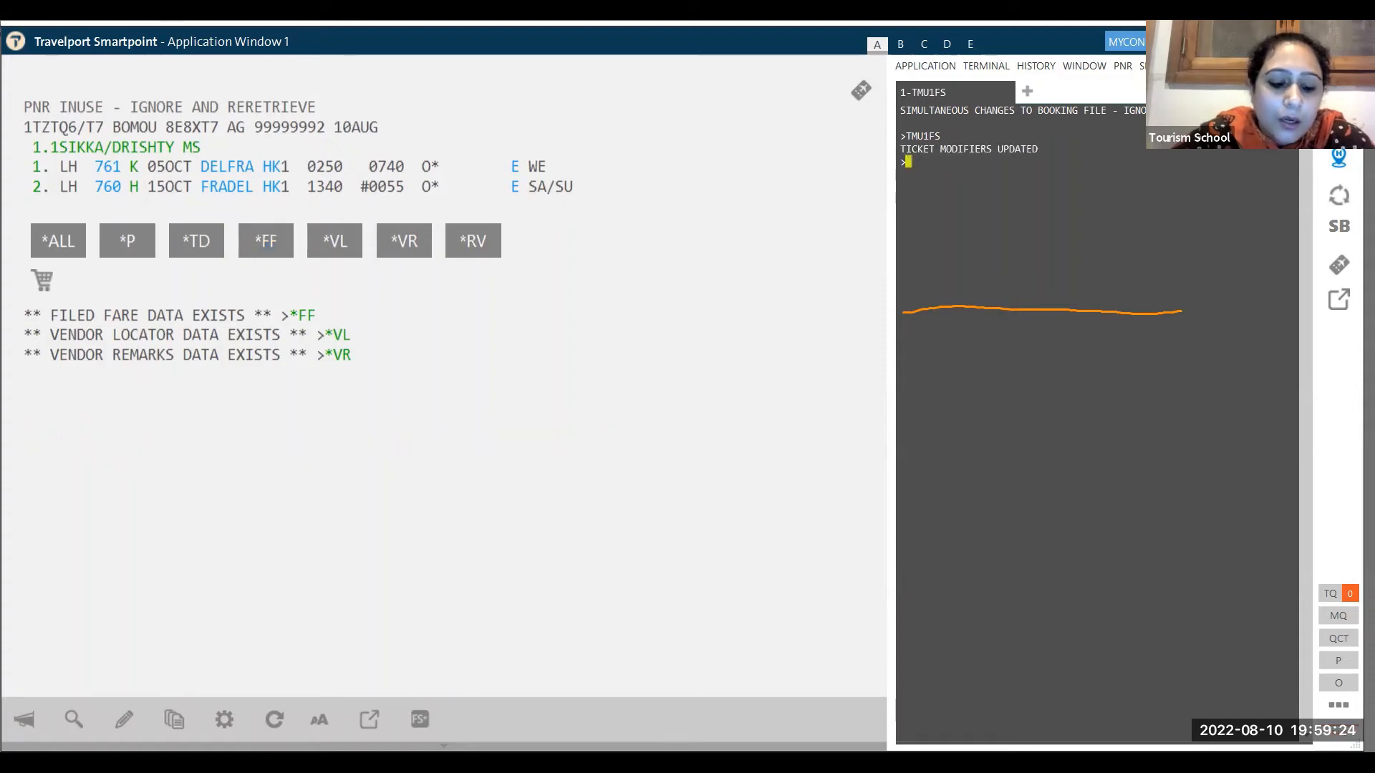
pyautogui.write('TMU1')
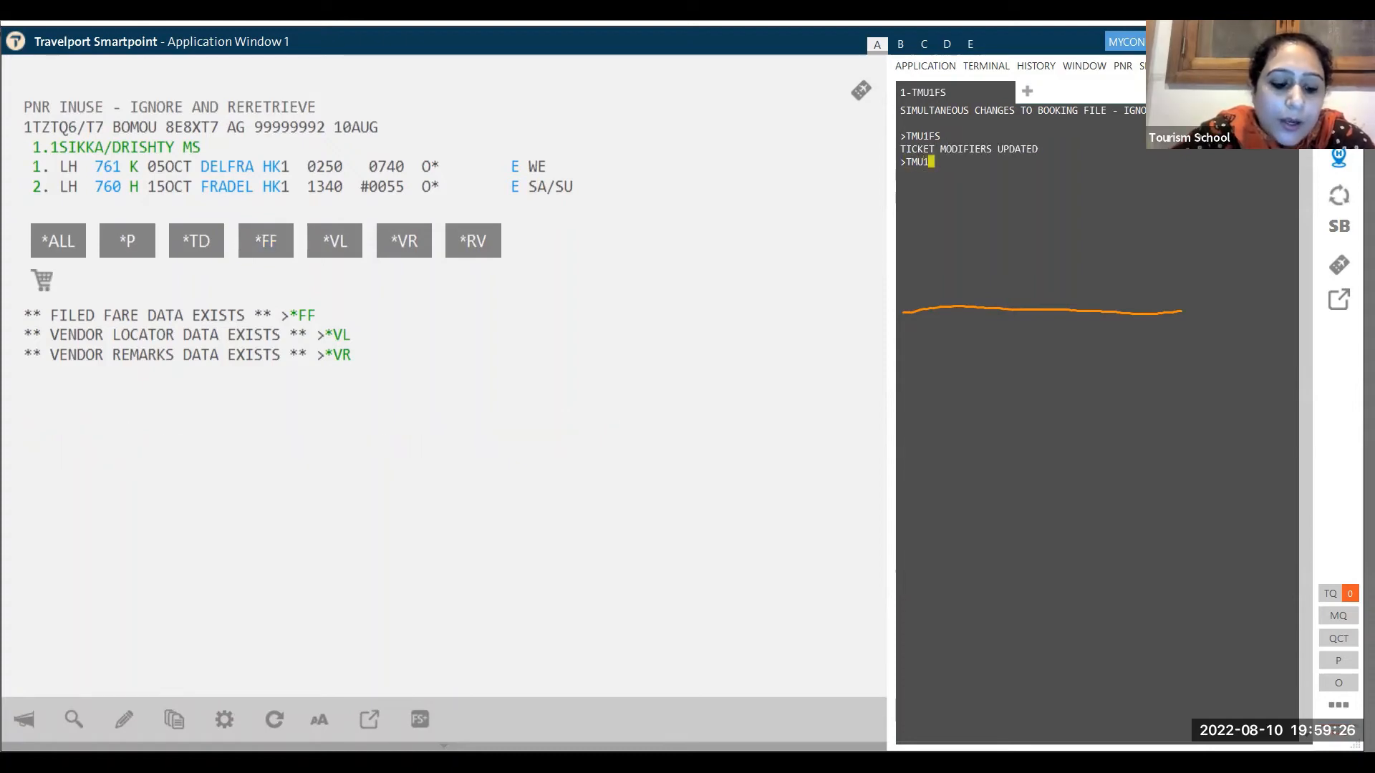
pyautogui.write('CLH')
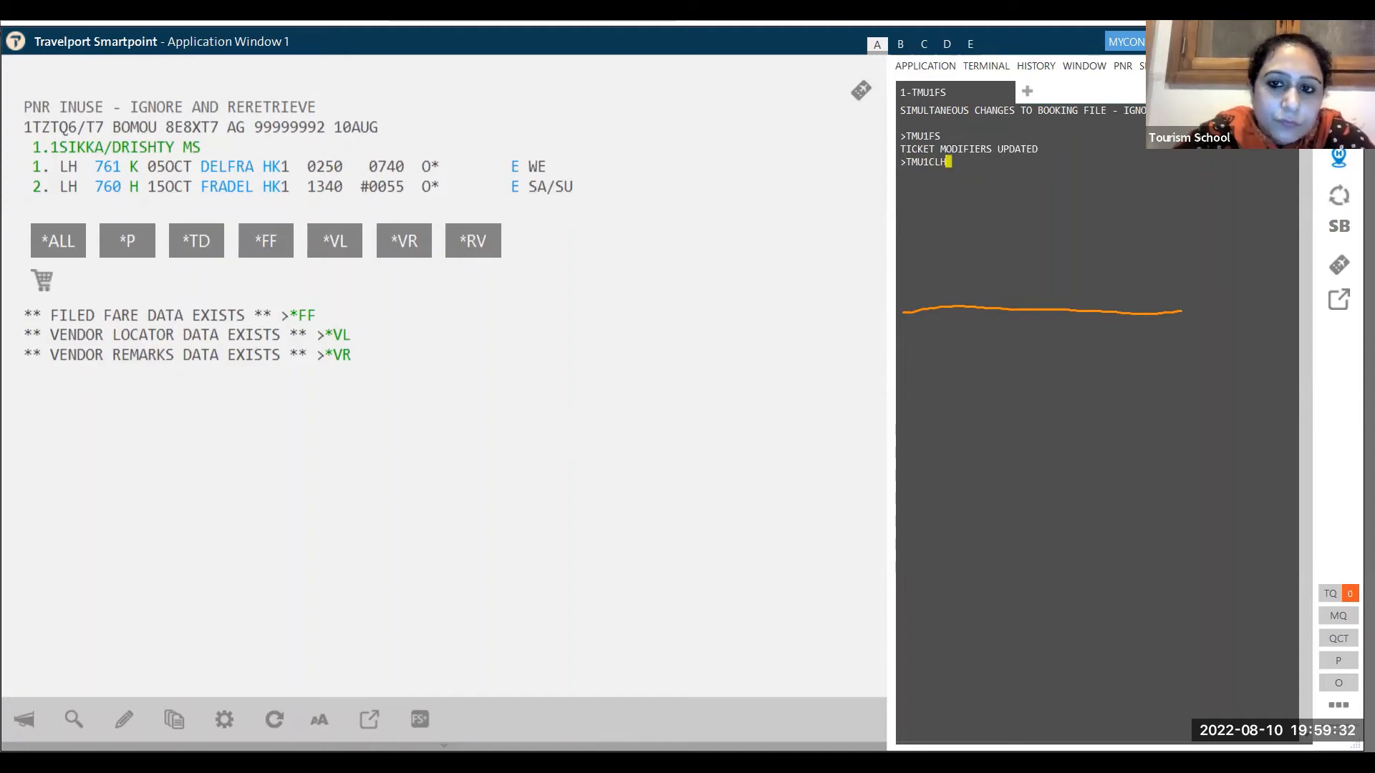
pyautogui.press('Return')
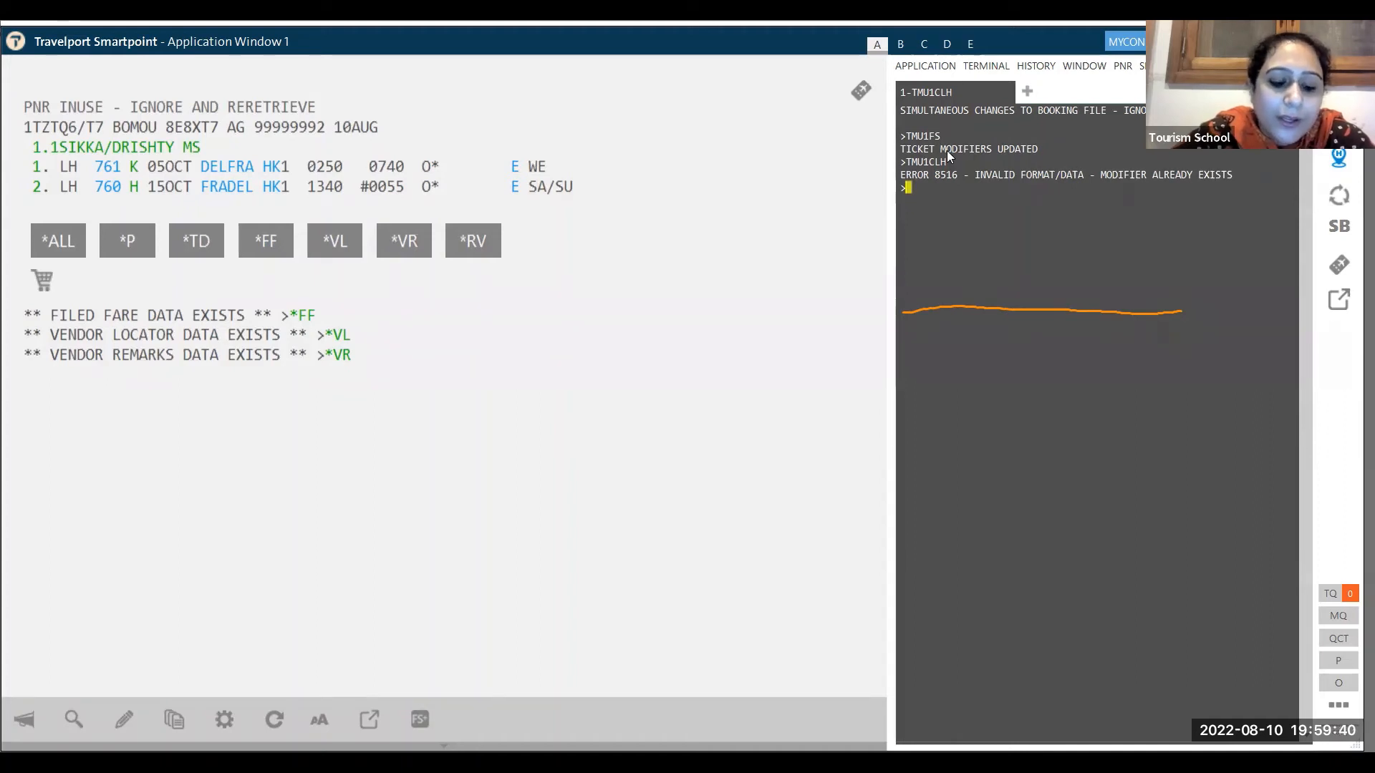
pyautogui.write('TMU')
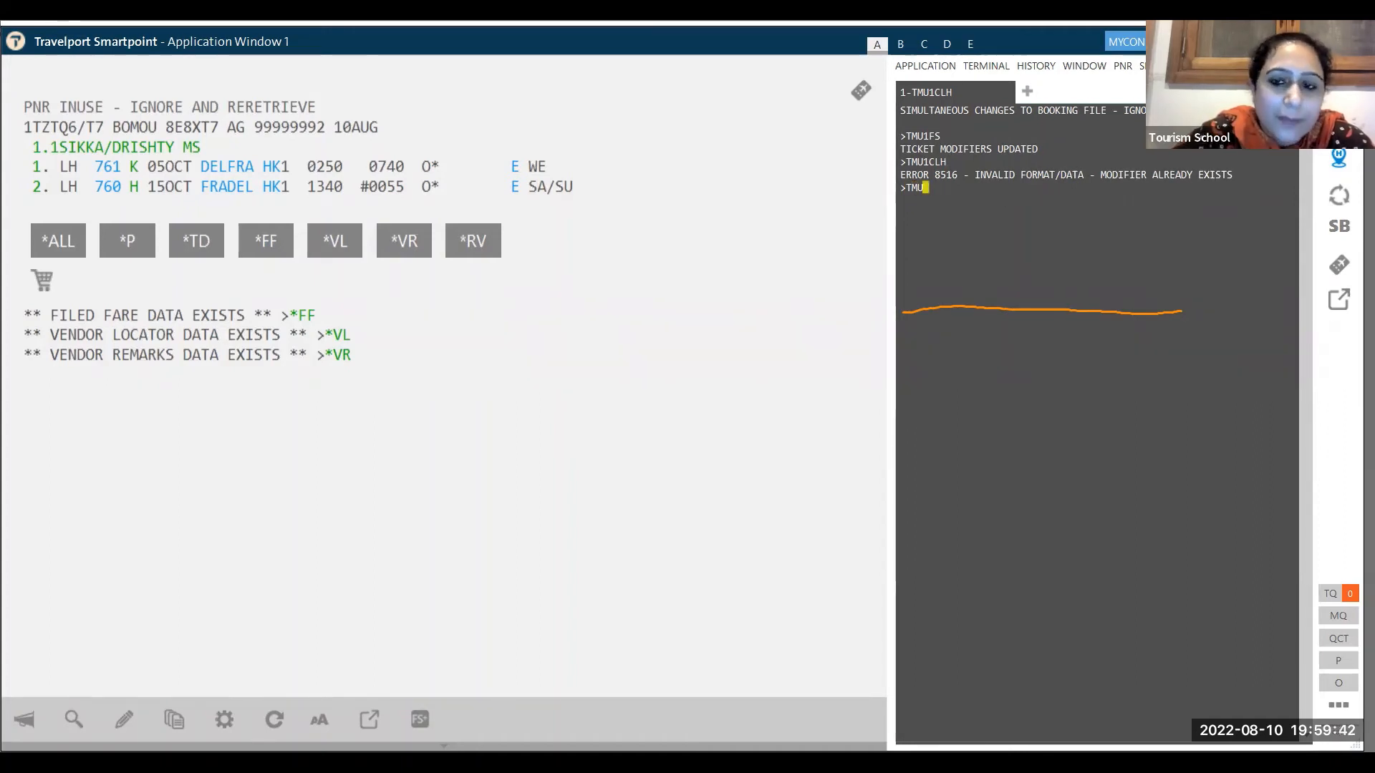
pyautogui.write('1')
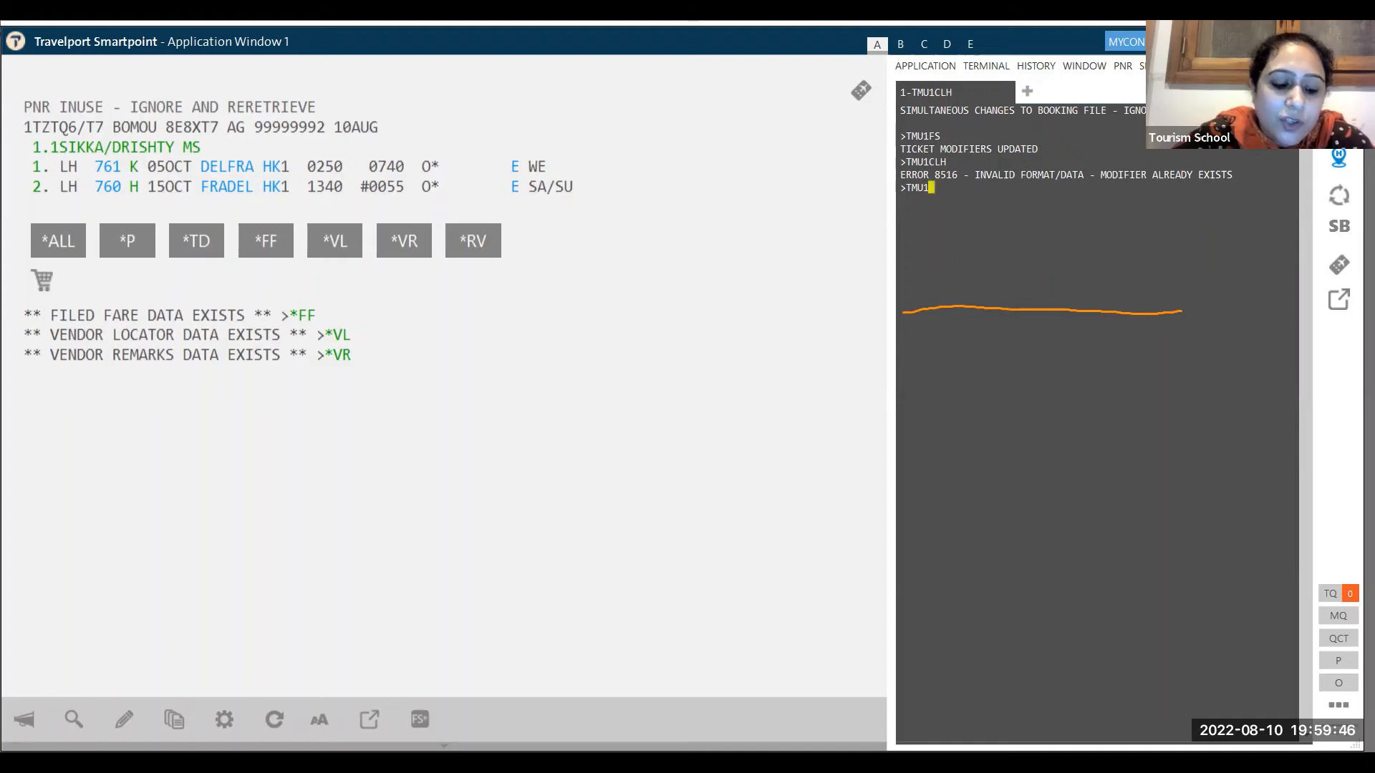
pyautogui.write('Z')
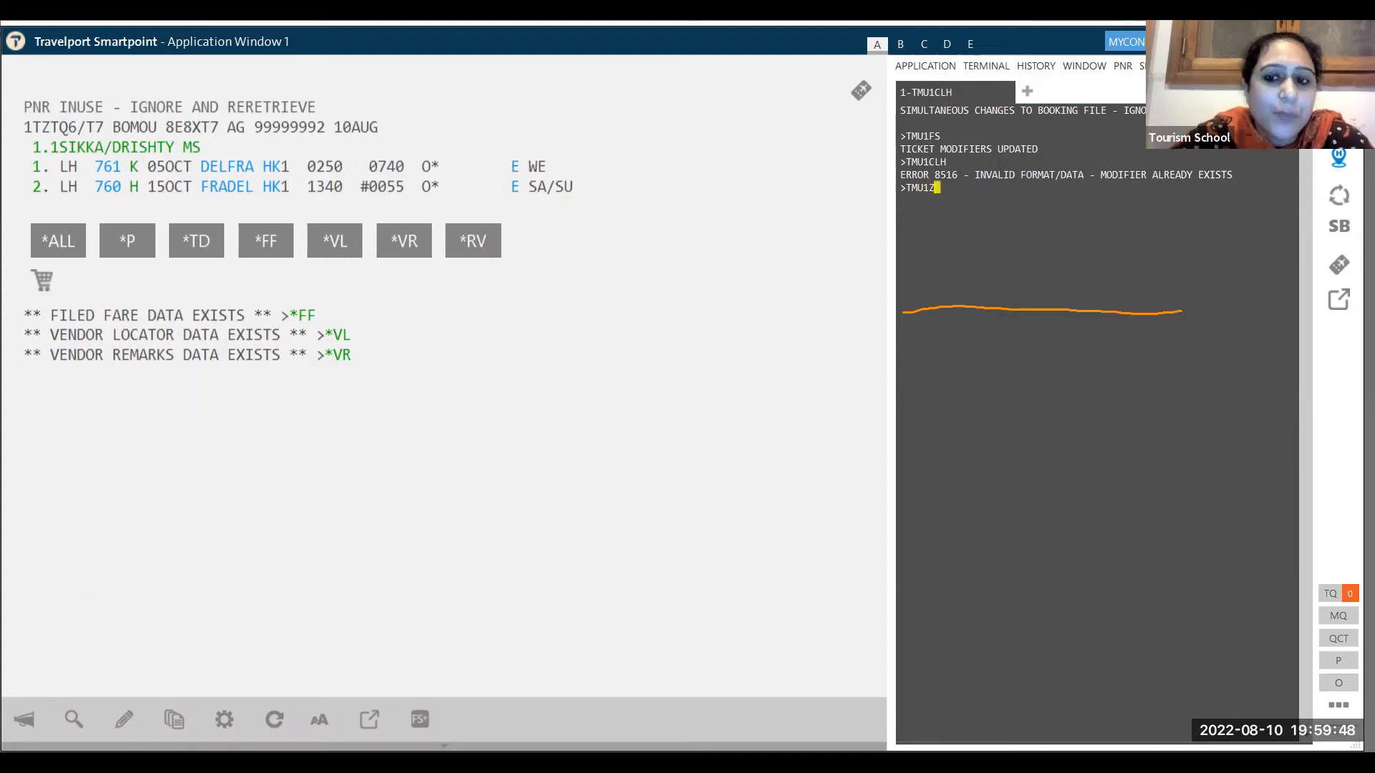
pyautogui.write('2')
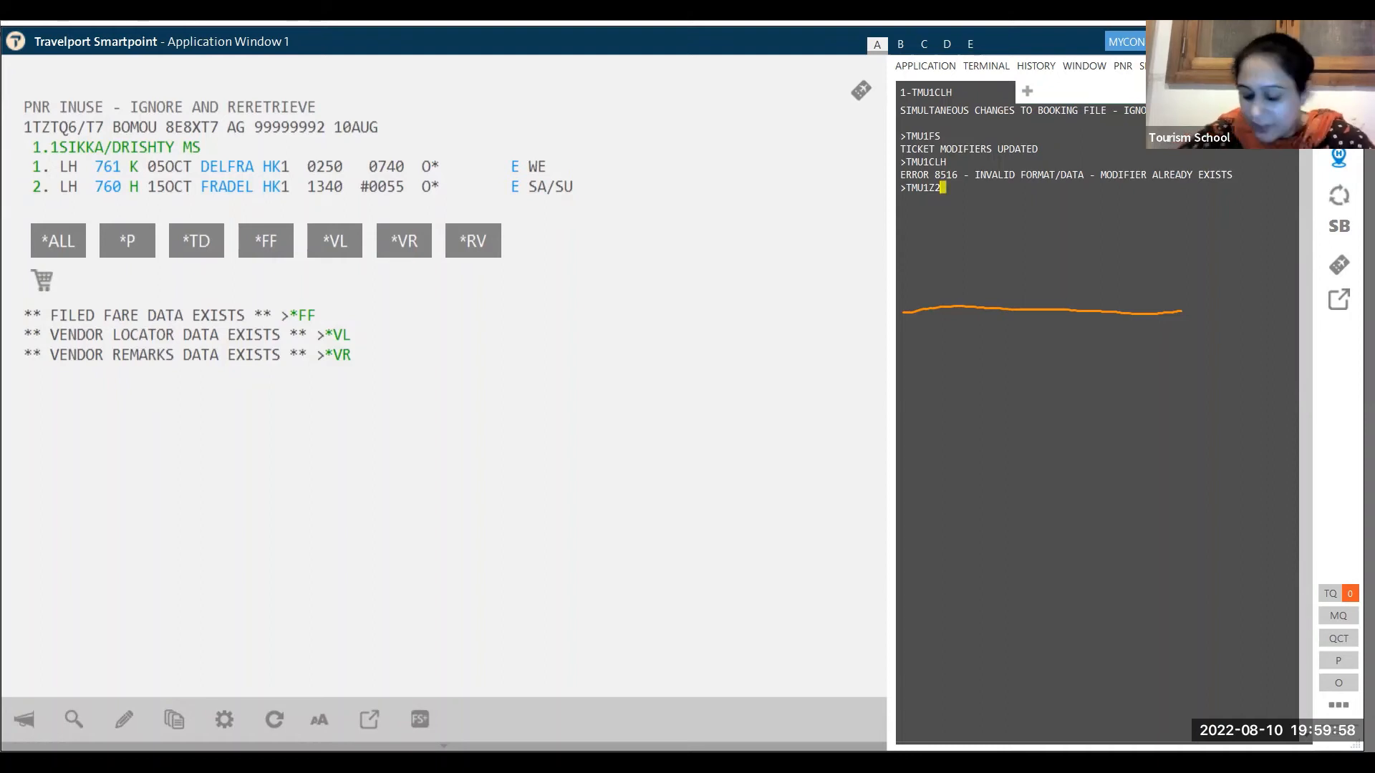
pyautogui.press('BackSpace')
pyautogui.write('0')
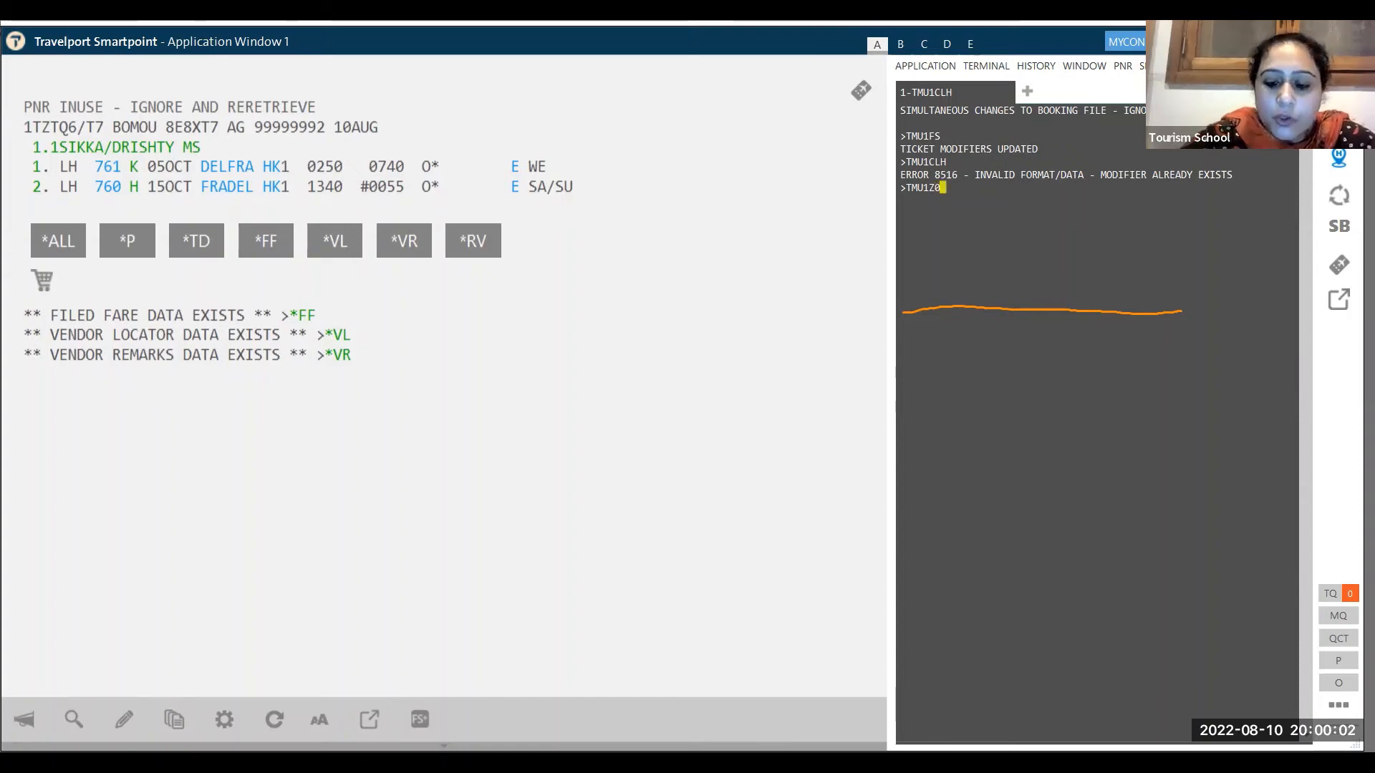
pyautogui.press('Return')
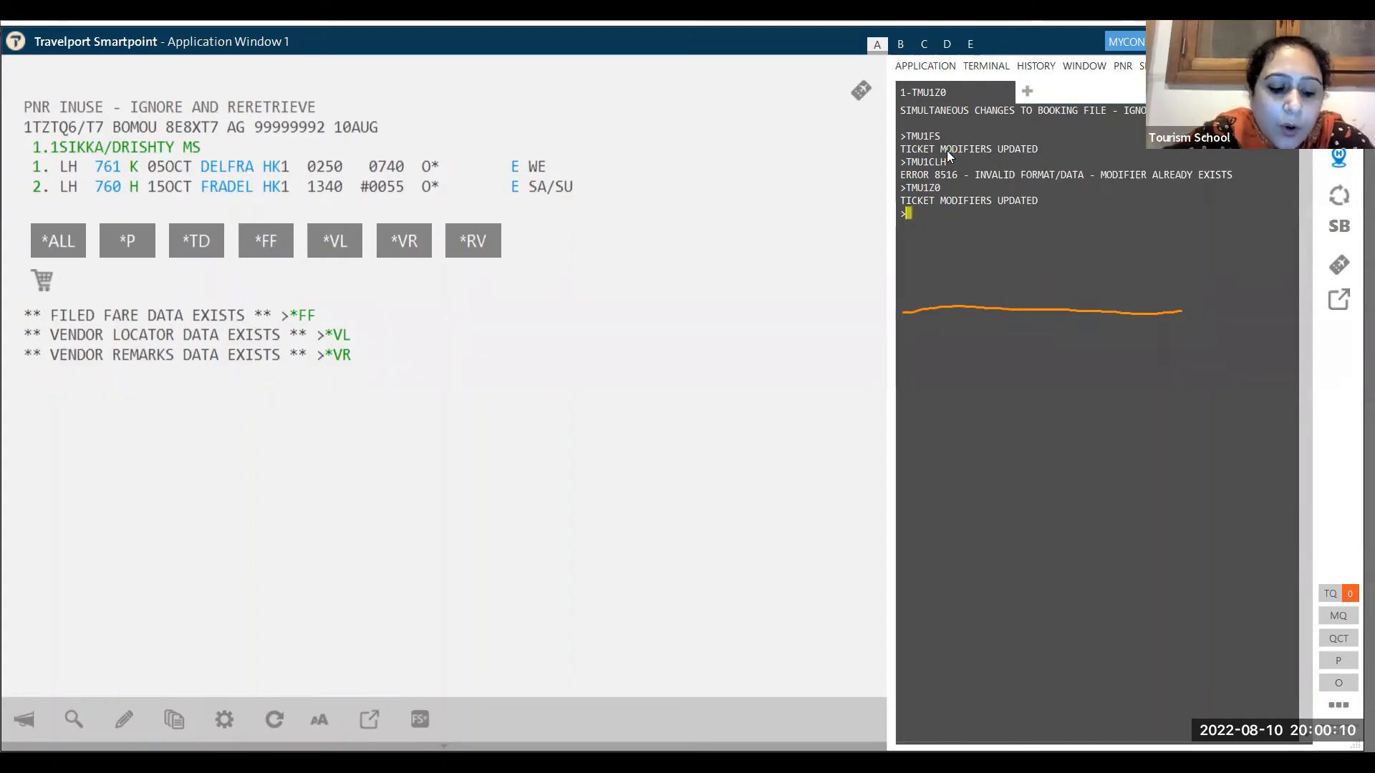
# - Enter TMU1EBNON REFUNDABLE and highlight the earlier FS, CLH and Z0 modifier entries
pyautogui.write('TMU1')
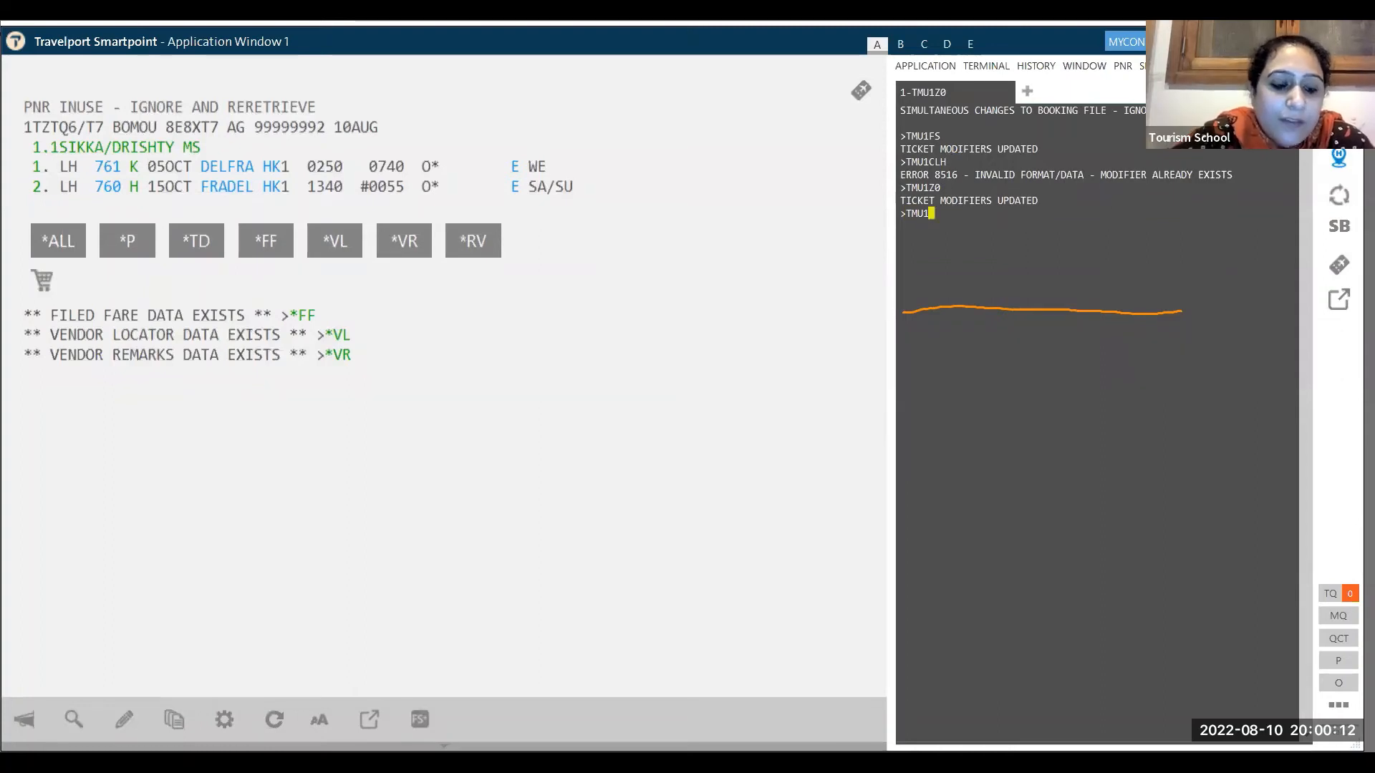
pyautogui.write('EB')
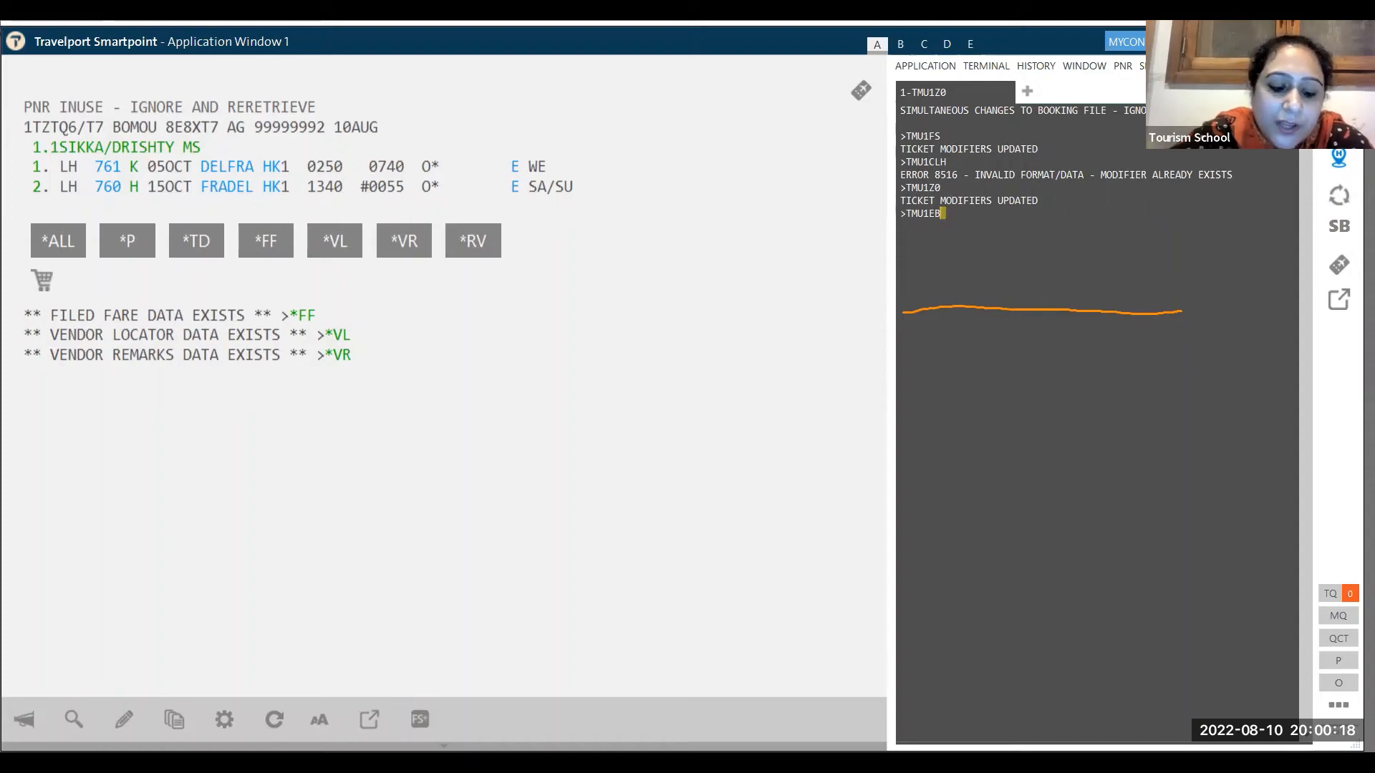
pyautogui.write('NON REFUND')
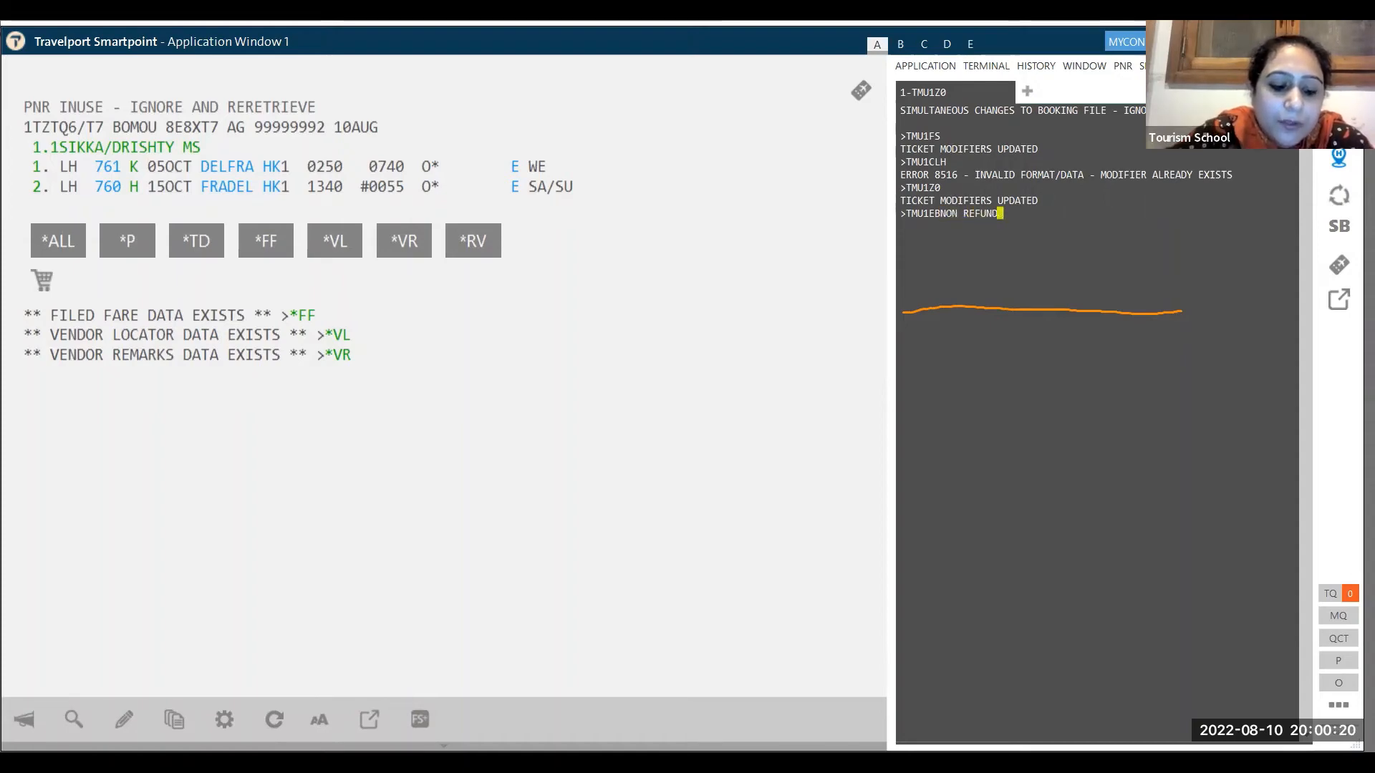
pyautogui.write('ABLE')
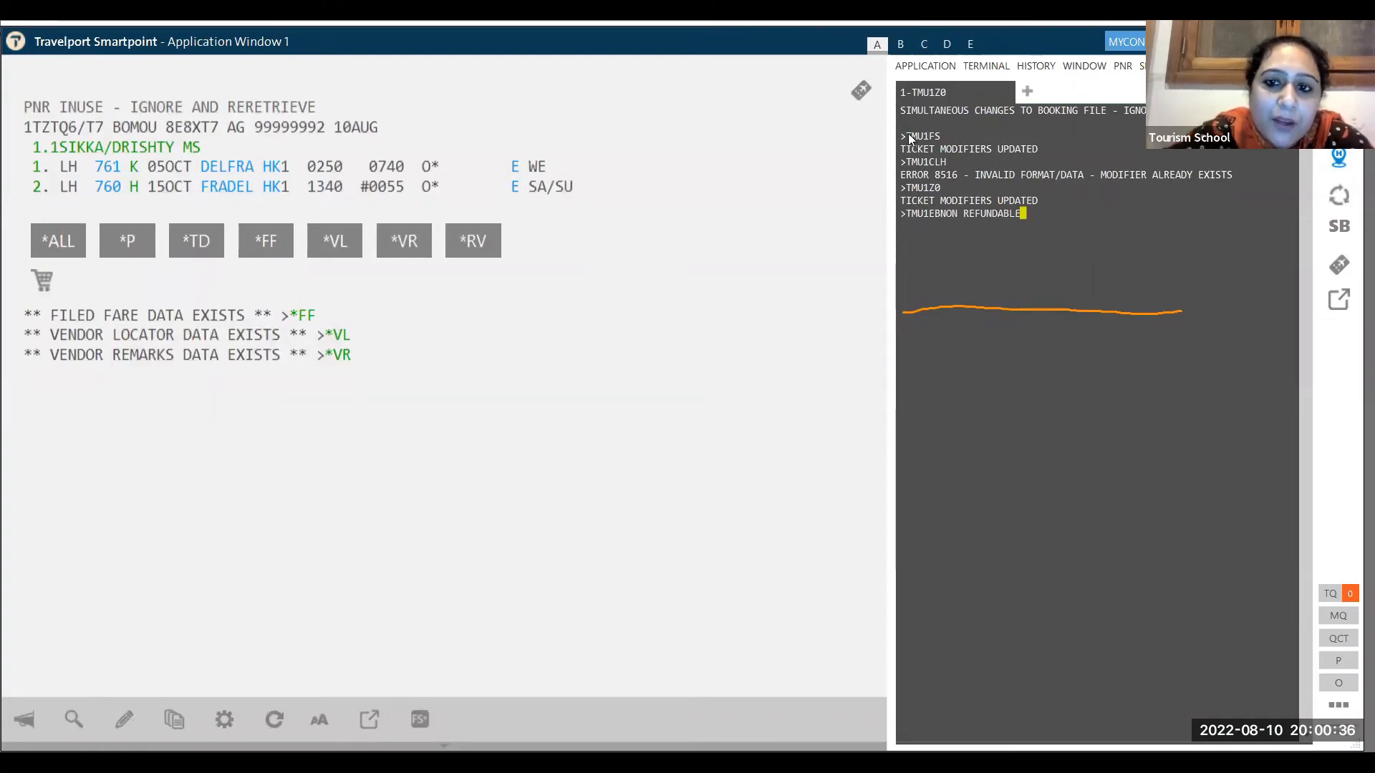
pyautogui.moveTo(906, 135); pyautogui.dragTo(940, 135)
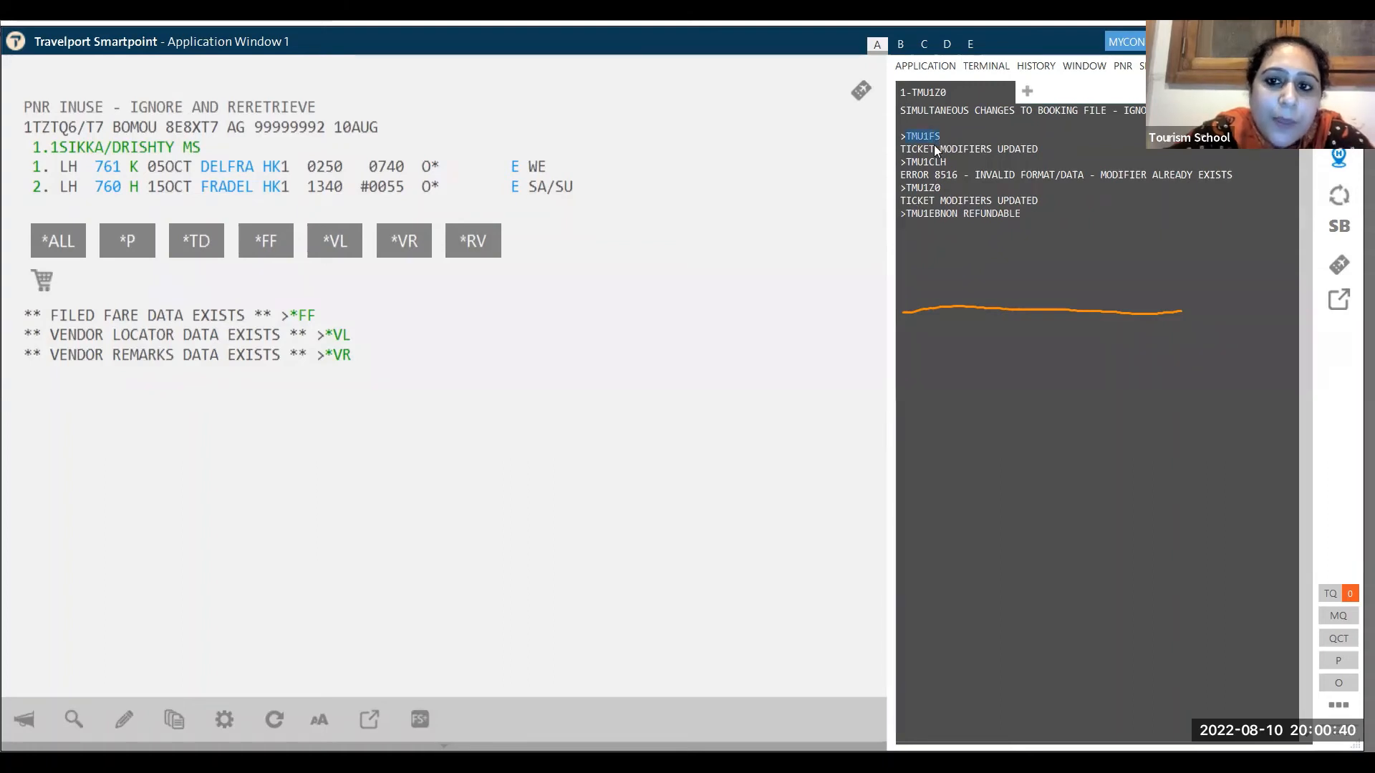
pyautogui.click(906, 161)
pyautogui.moveTo(943, 162); pyautogui.dragTo(948, 162)
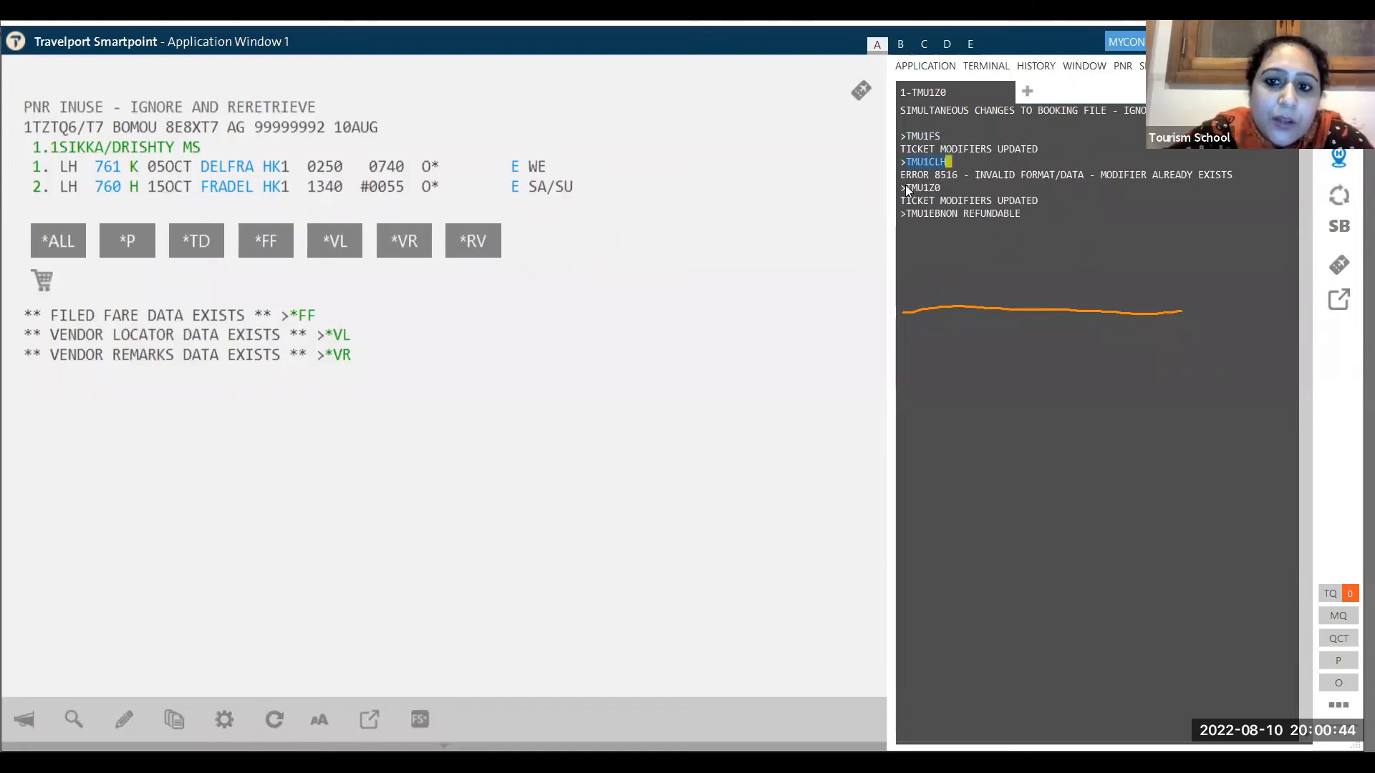
pyautogui.moveTo(906, 188); pyautogui.dragTo(936, 188)
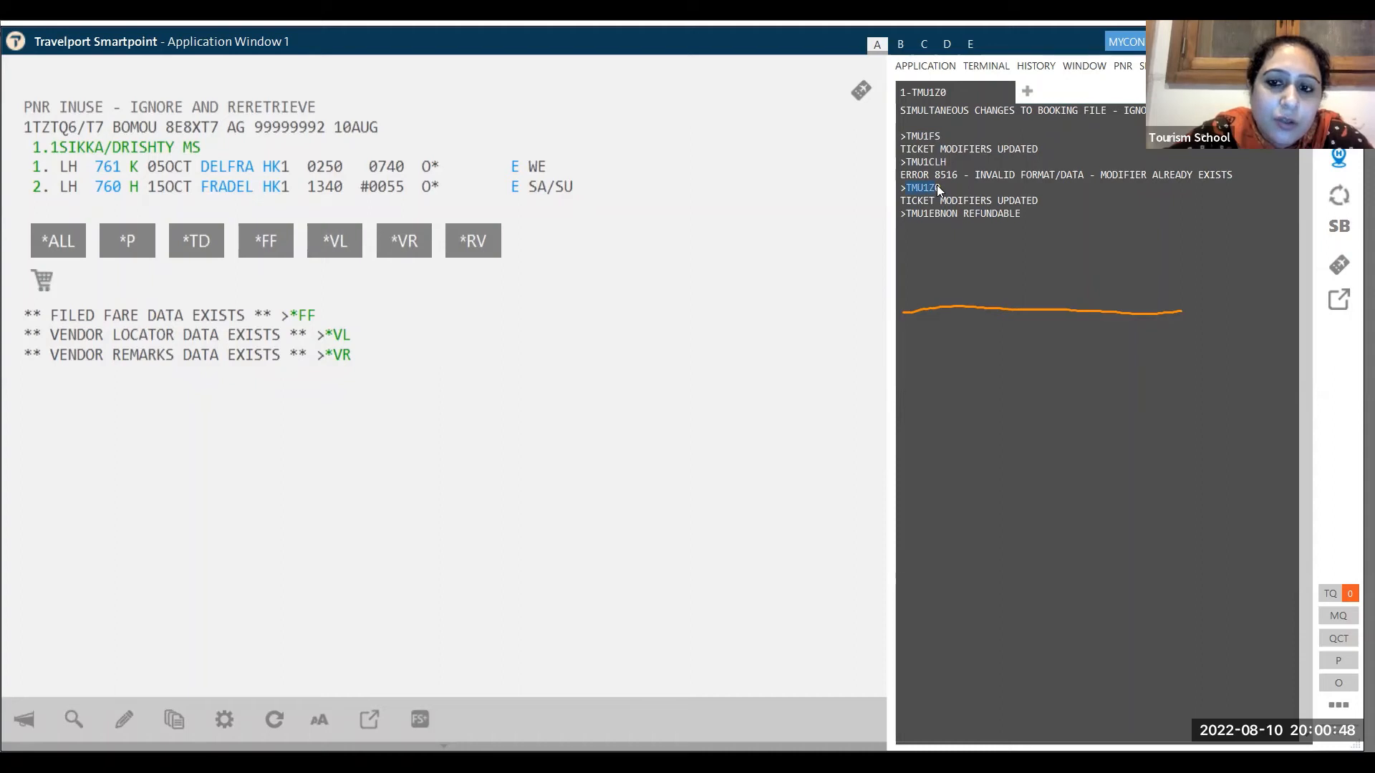
pyautogui.moveTo(906, 213); pyautogui.dragTo(936, 214)
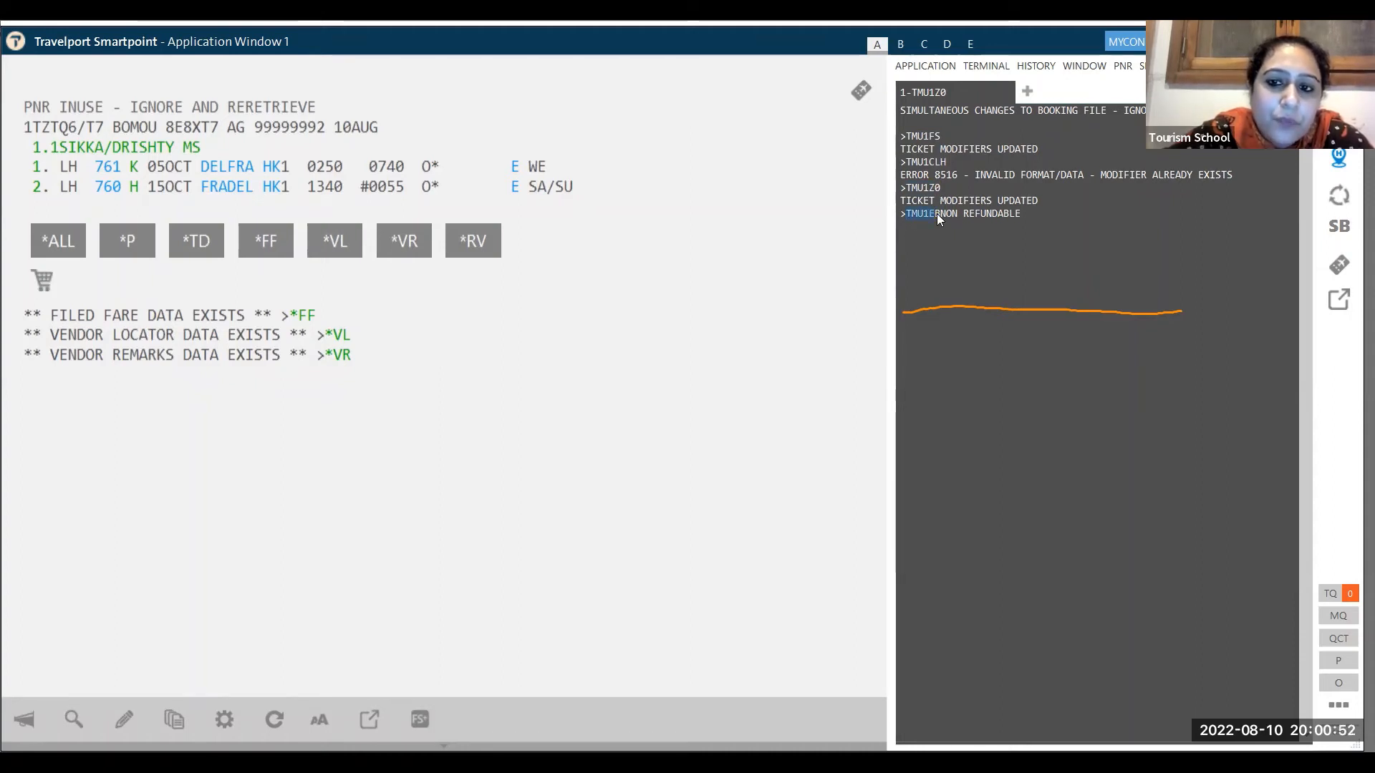
# - Store the NON REFUNDABLE endorsement modifier and enter the received-from name
pyautogui.click(1023, 210)
pyautogui.press('Return')
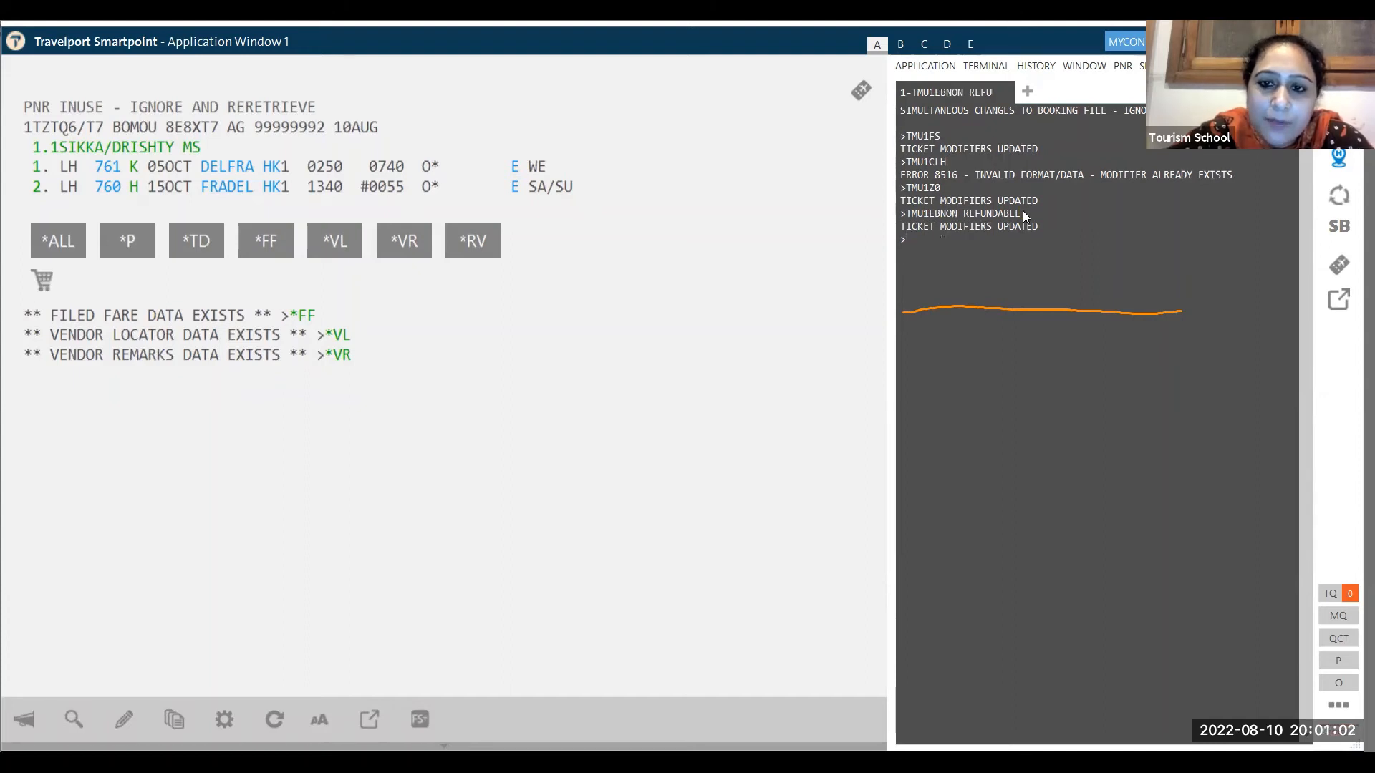
pyautogui.write('R.SAROSH')
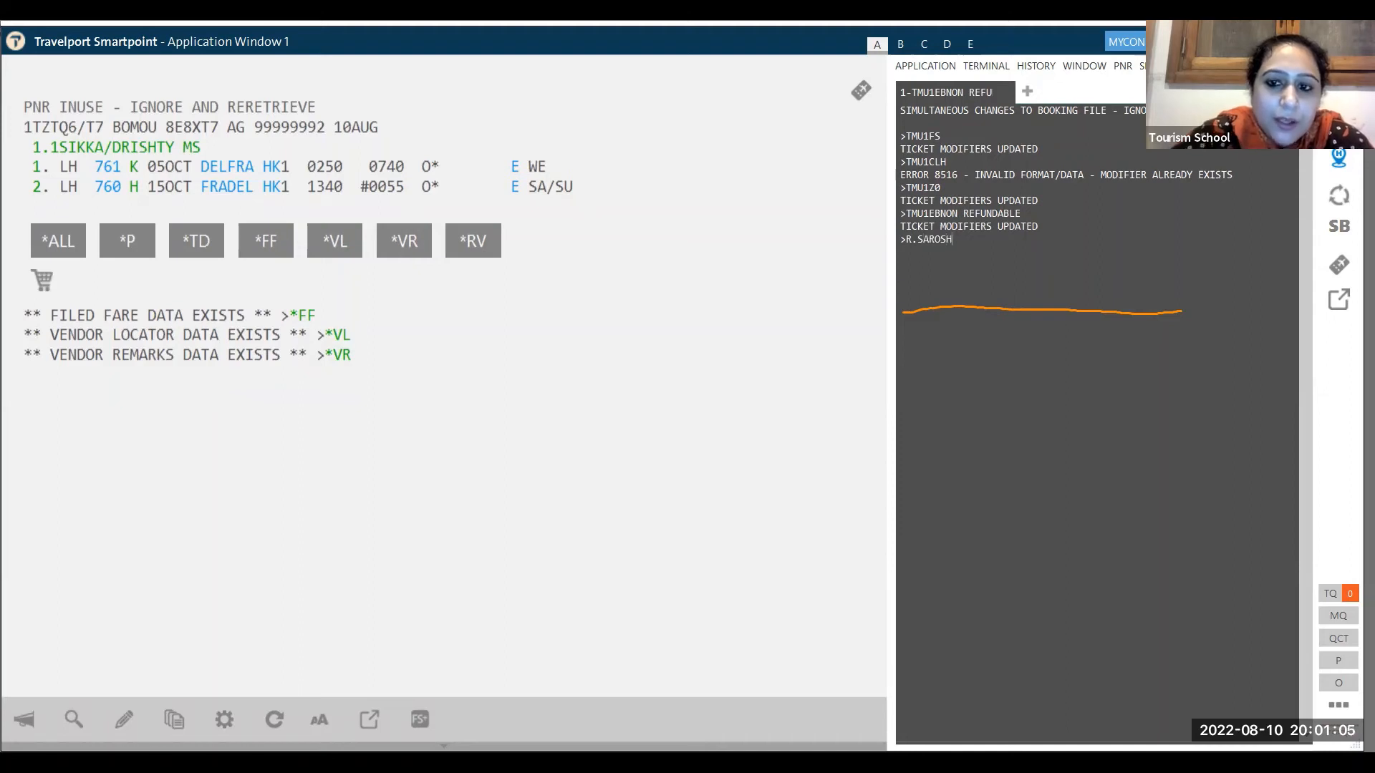
pyautogui.press('Return')
# - End and retrieve the booking twice, redisplay it with *R, and show filed fare 1 with TKP typed
pyautogui.write('ER')
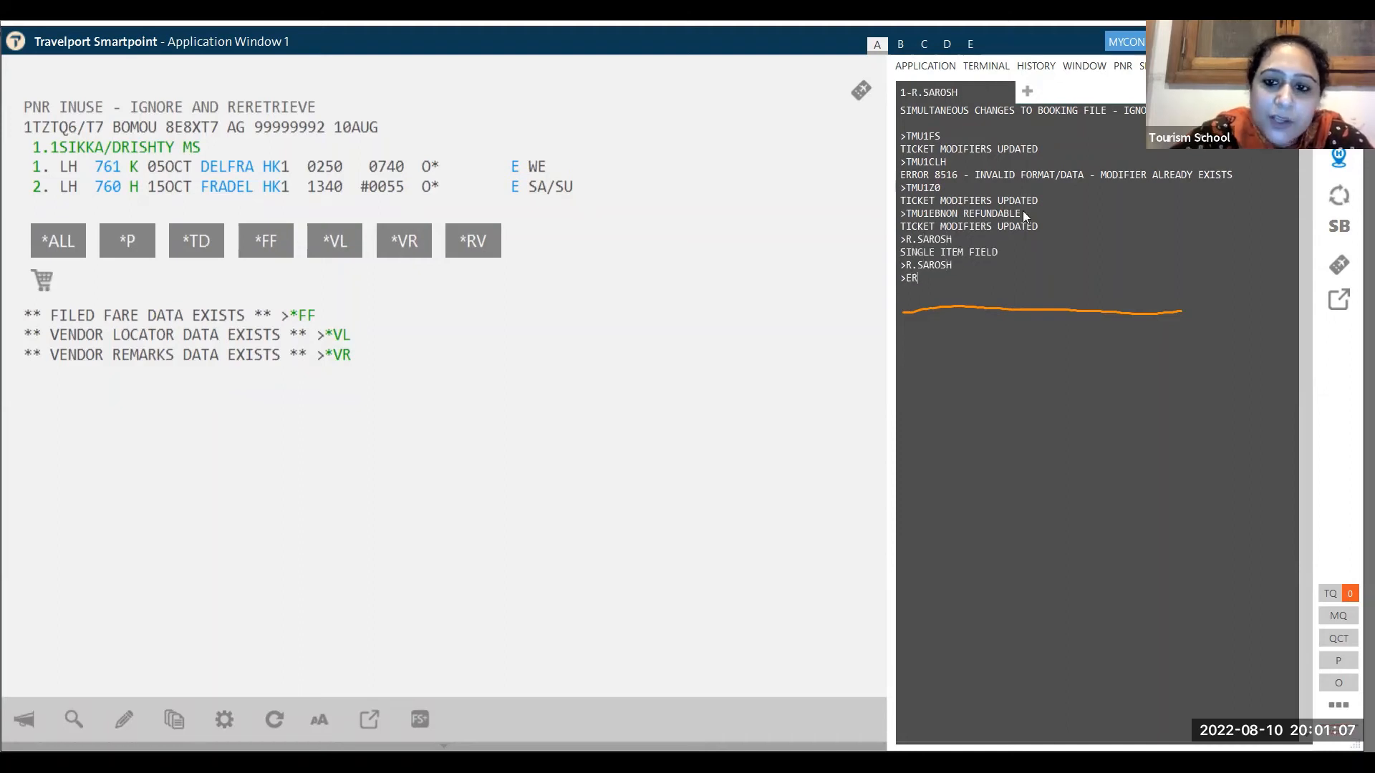
pyautogui.press('Return')
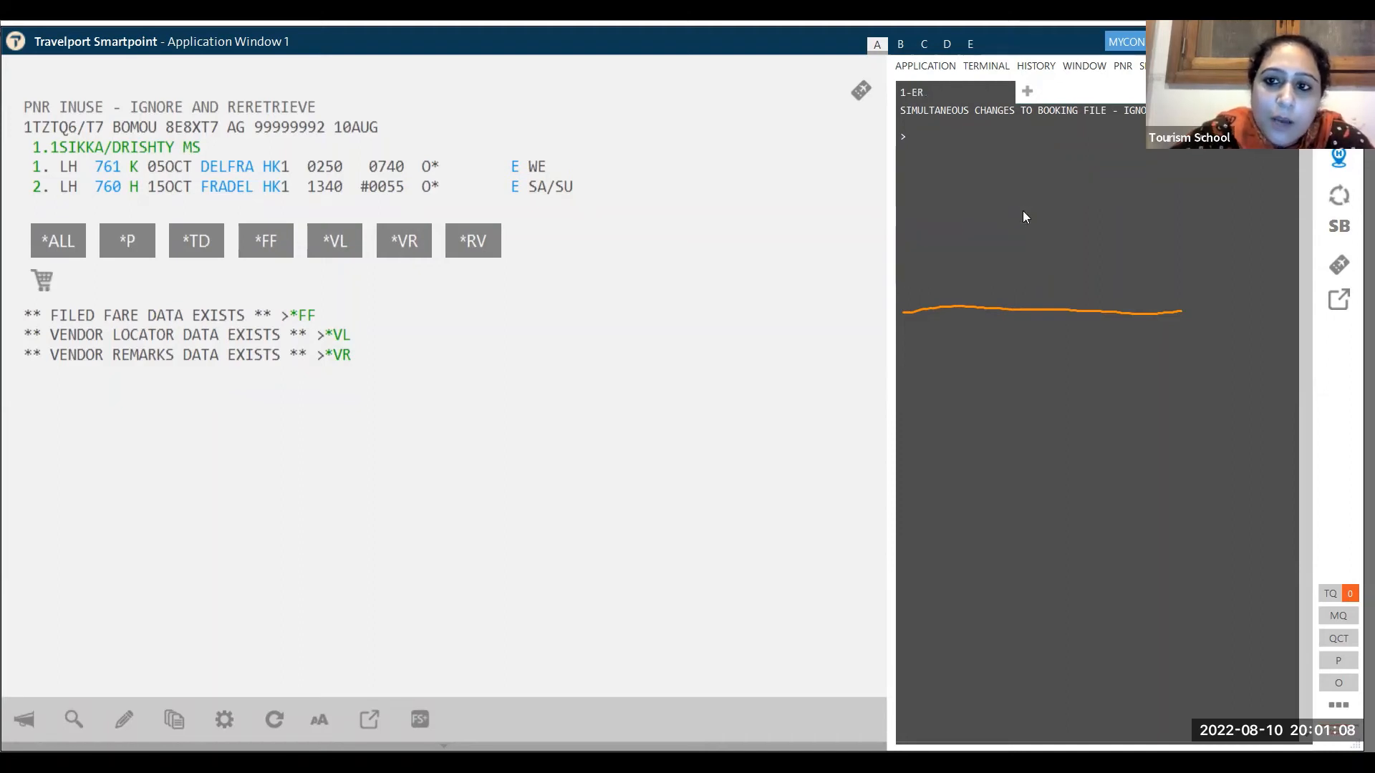
pyautogui.write('ER')
pyautogui.press('Return')
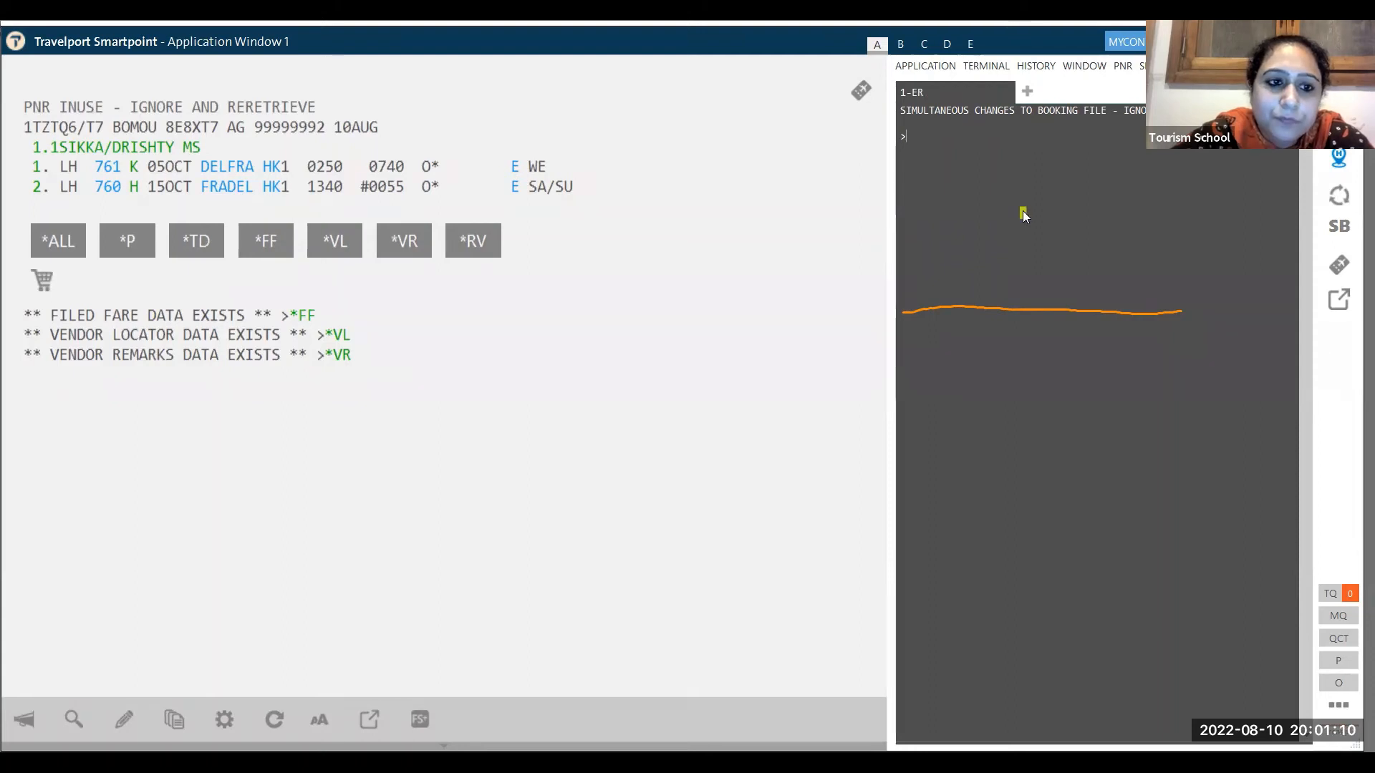
pyautogui.write('*R')
pyautogui.press('Return')
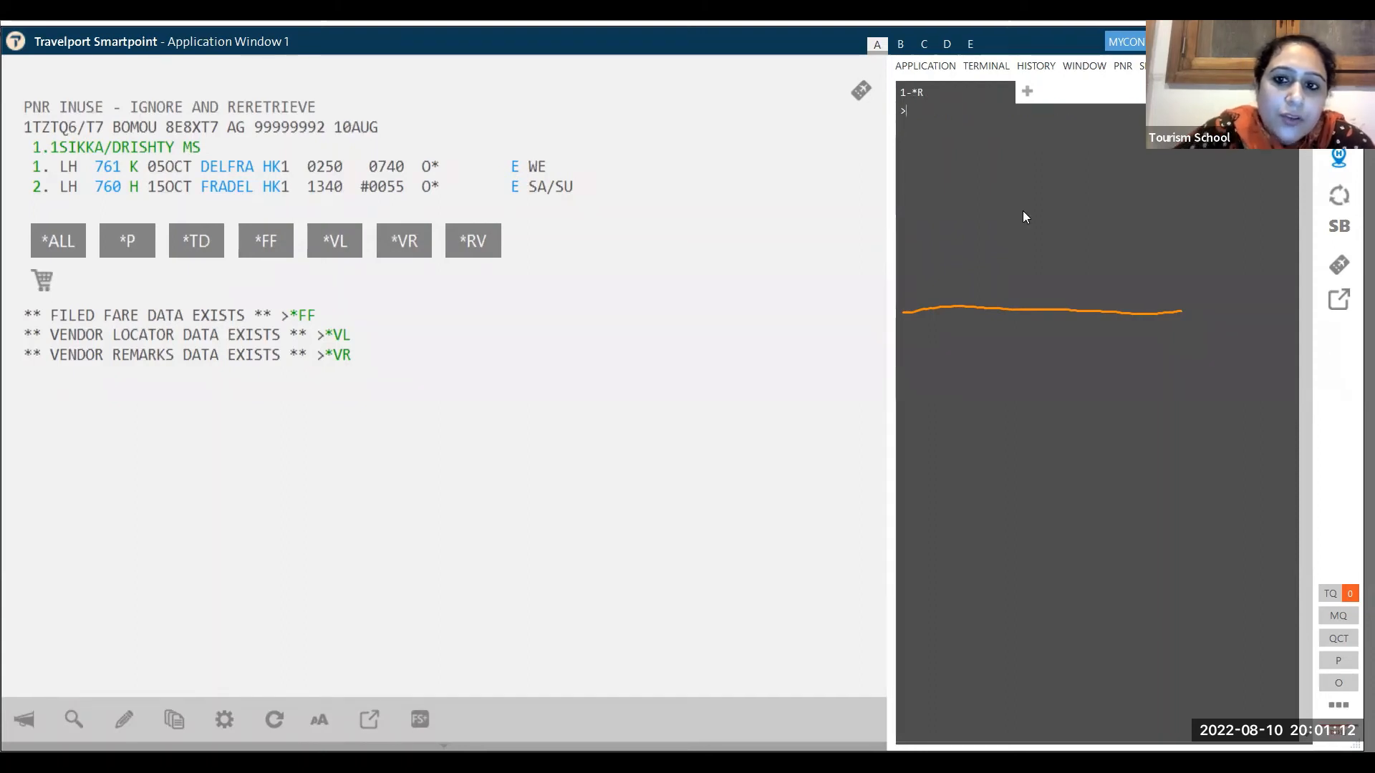
pyautogui.write('TKP')
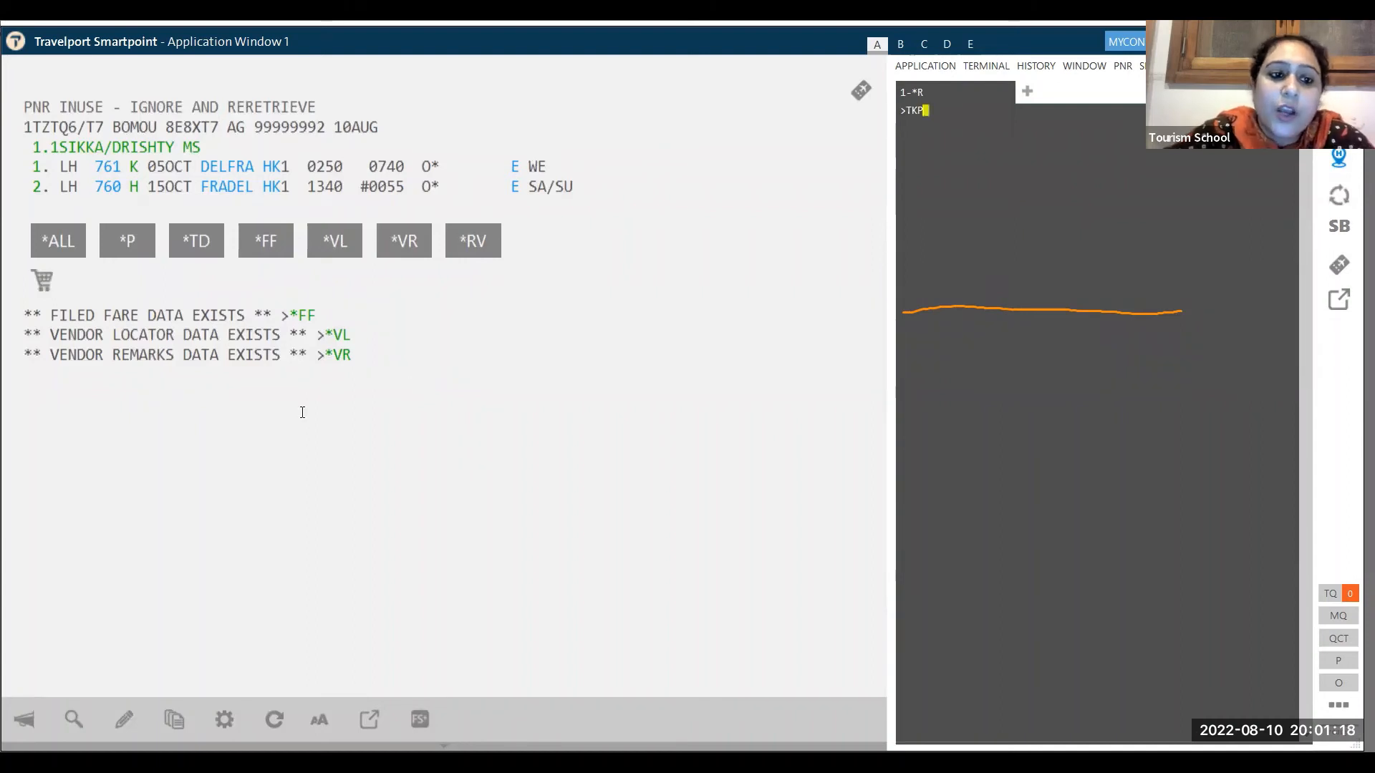
pyautogui.click(259, 231)
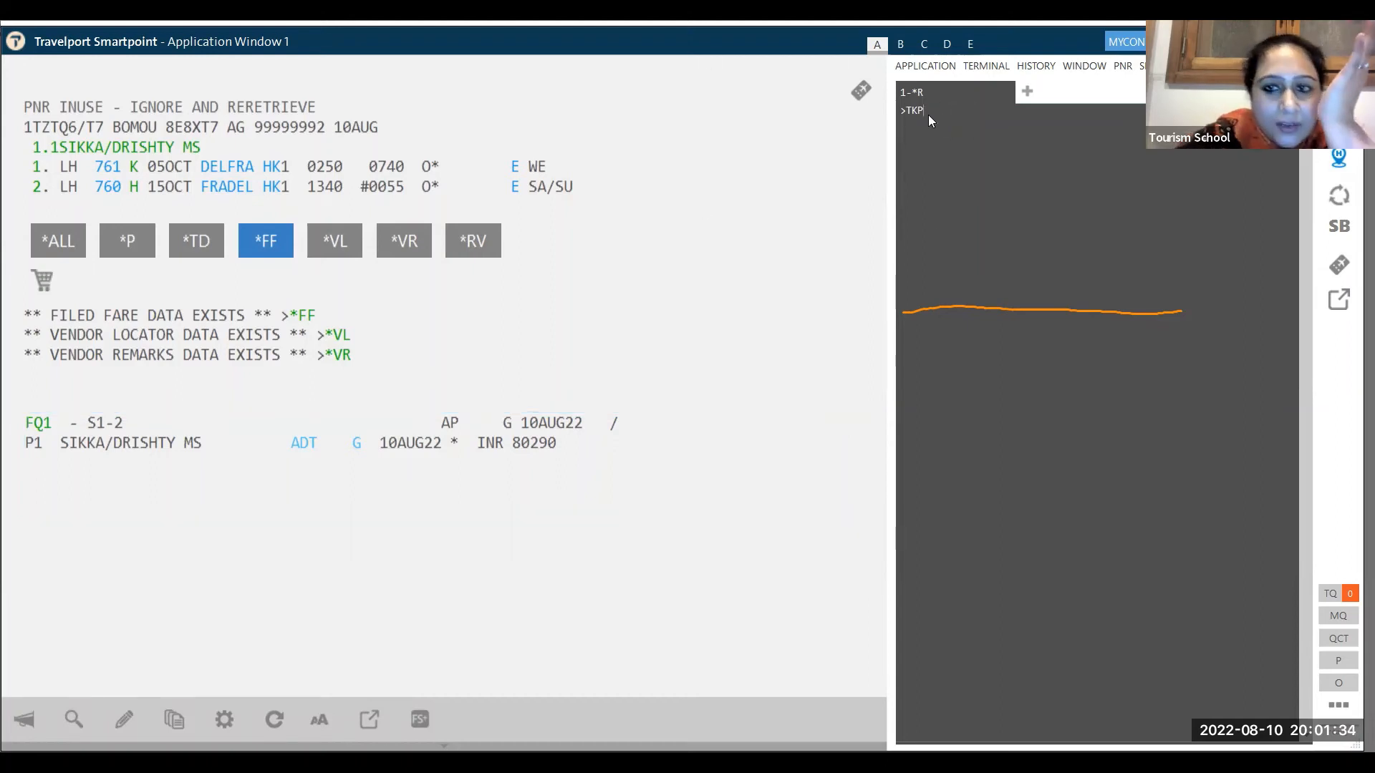
# - Try issuing the ticket with TKP twice
pyautogui.press('Return')
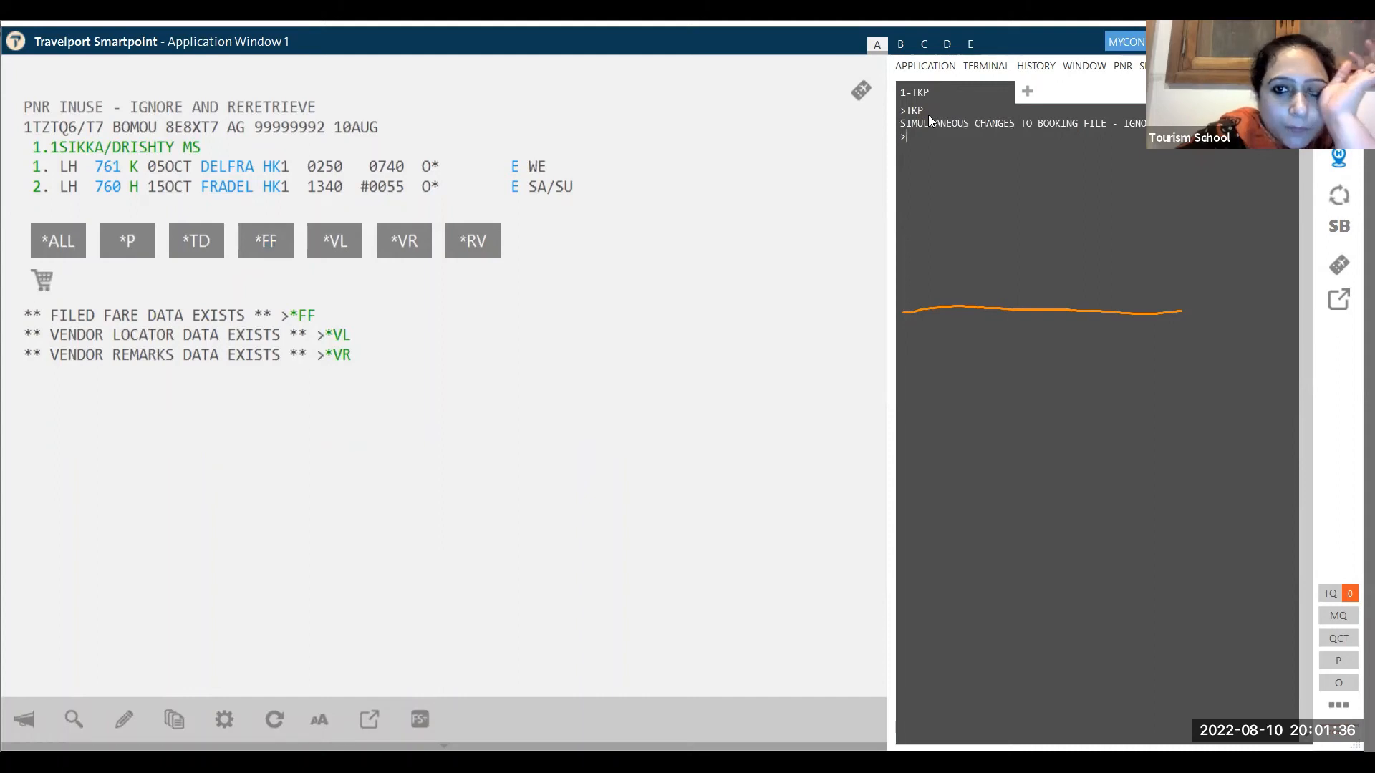
pyautogui.write('TKP')
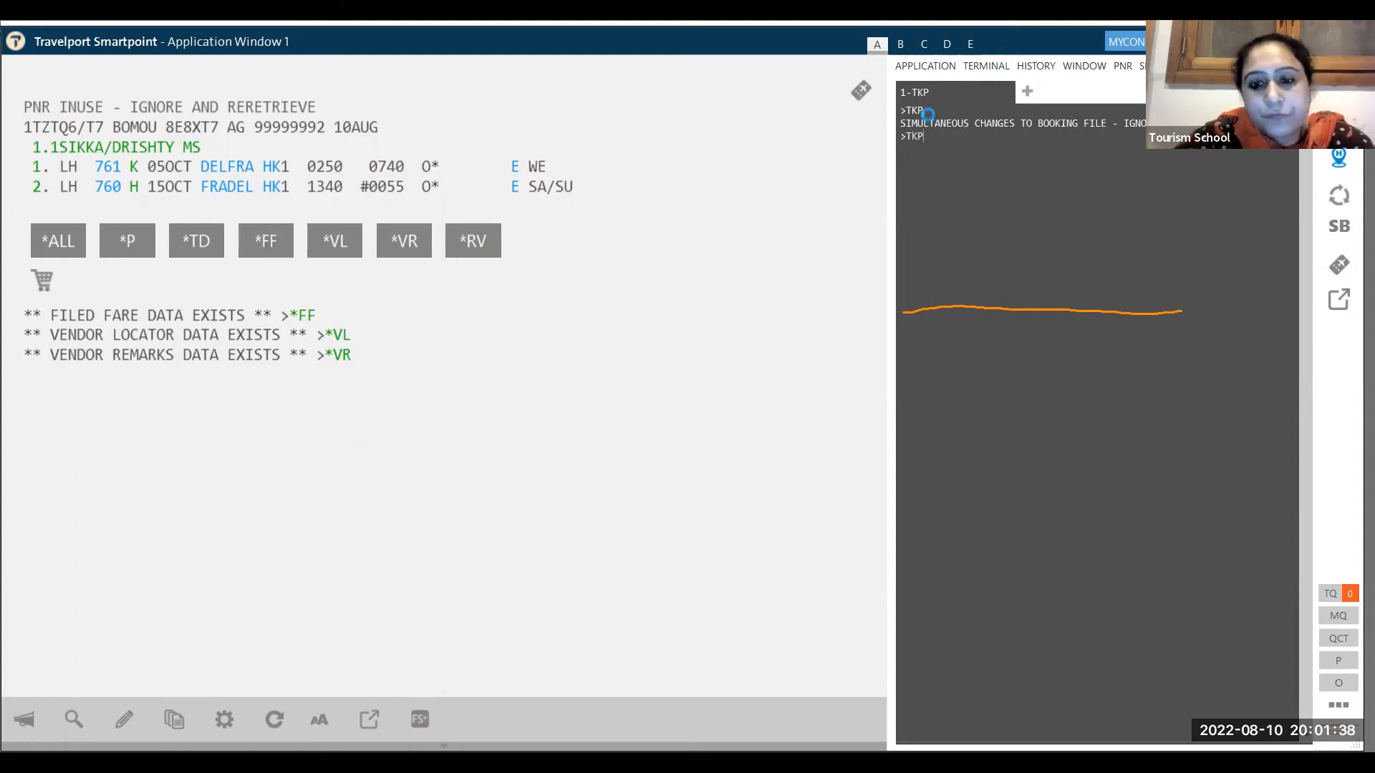
pyautogui.press('Return')
# - Re-enter received-from, end and retrieve, ignore and re-retrieve with IR, then retry TKP
pyautogui.write('R.SAROSH')
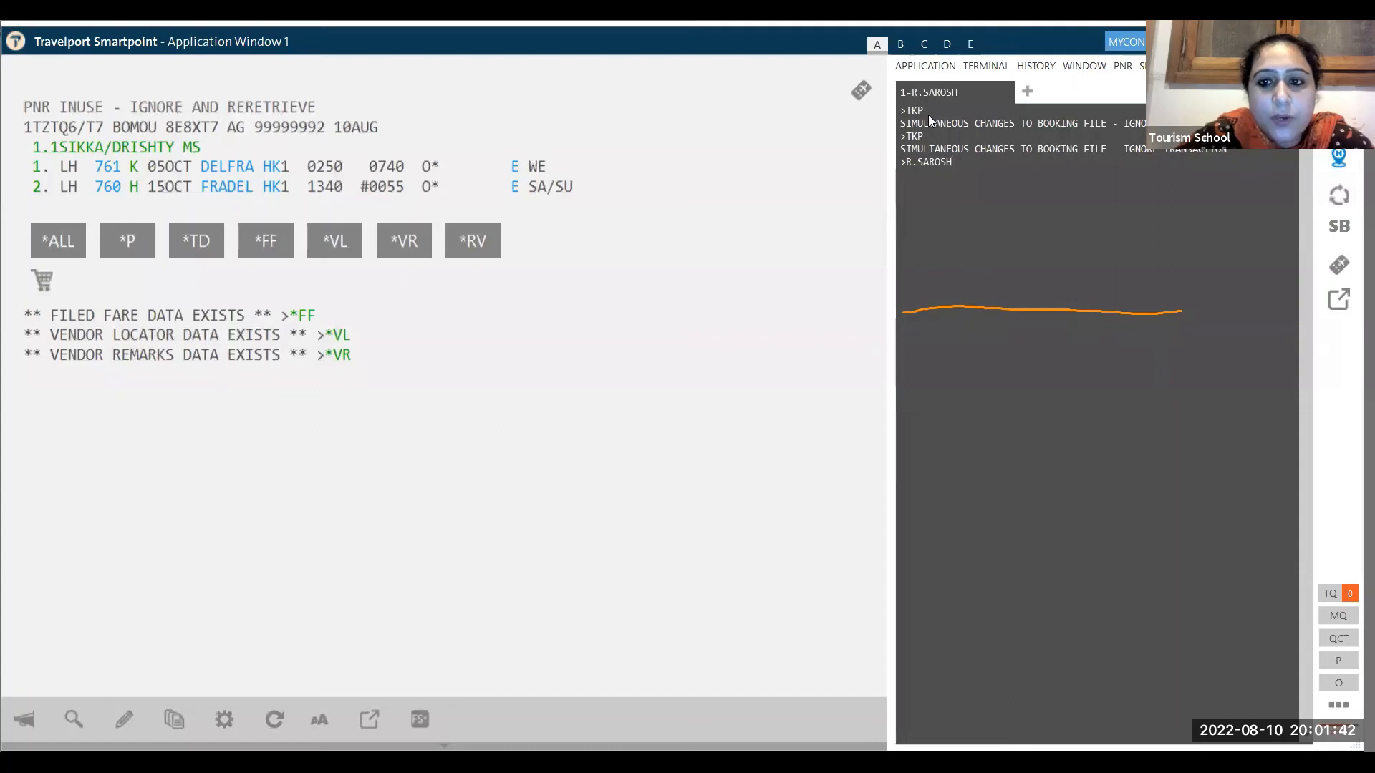
pyautogui.press('Return')
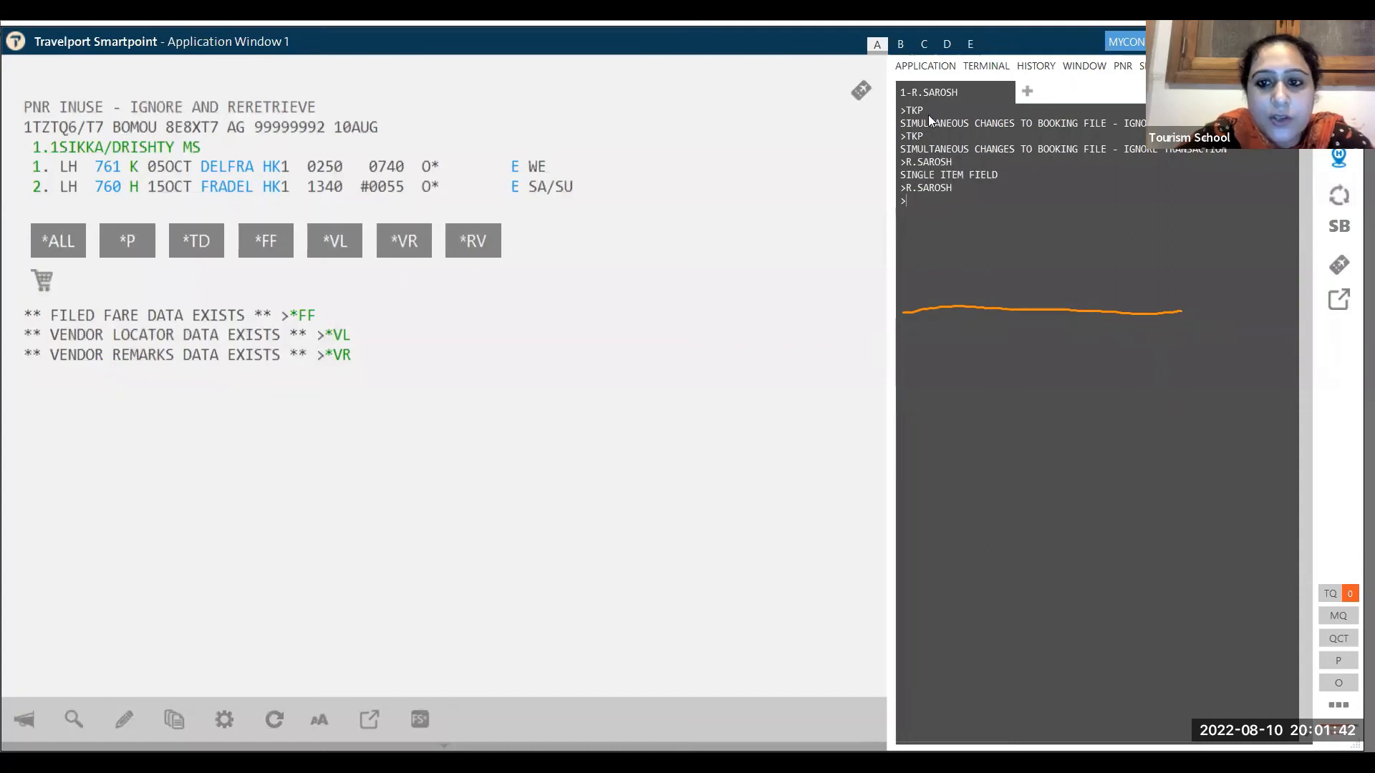
pyautogui.write('ER')
pyautogui.press('Return')
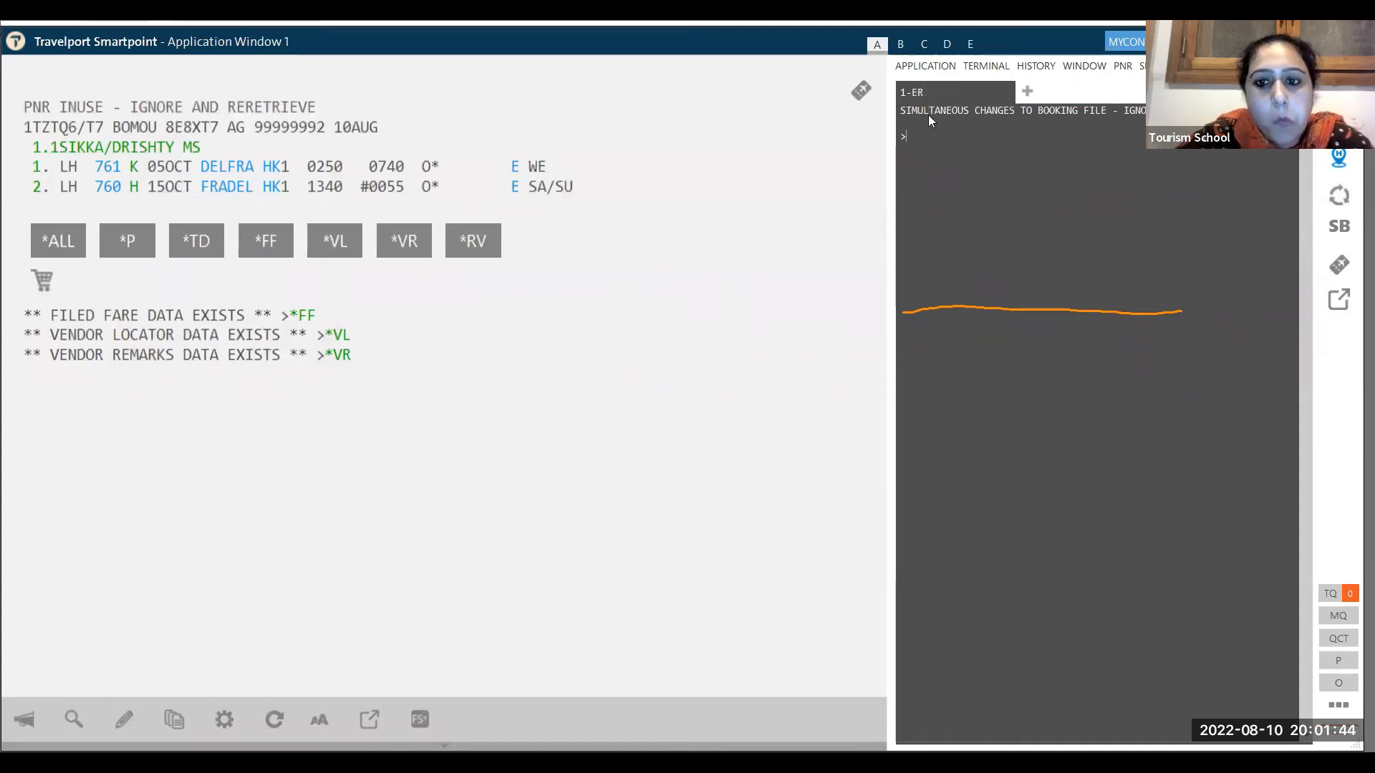
pyautogui.write('IR')
pyautogui.press('Return')
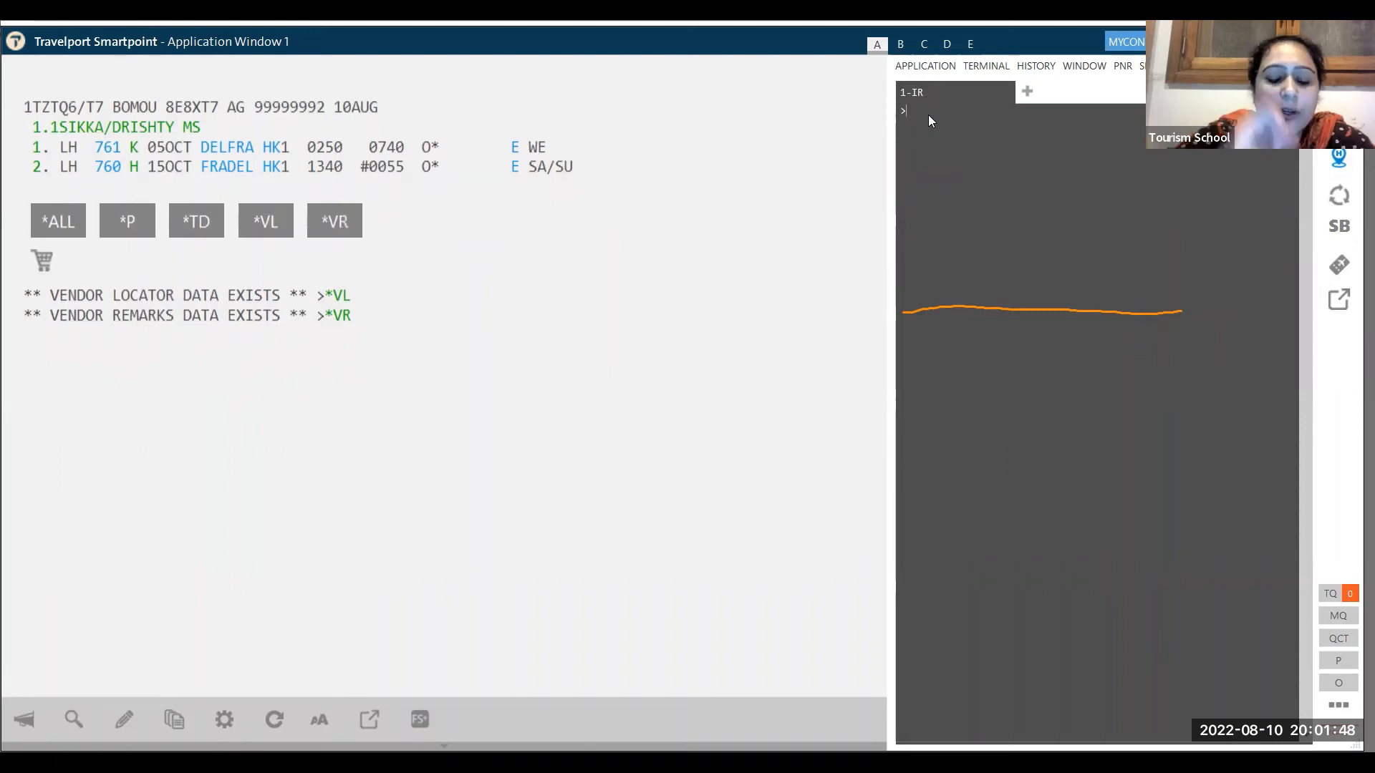
pyautogui.write('TKP')
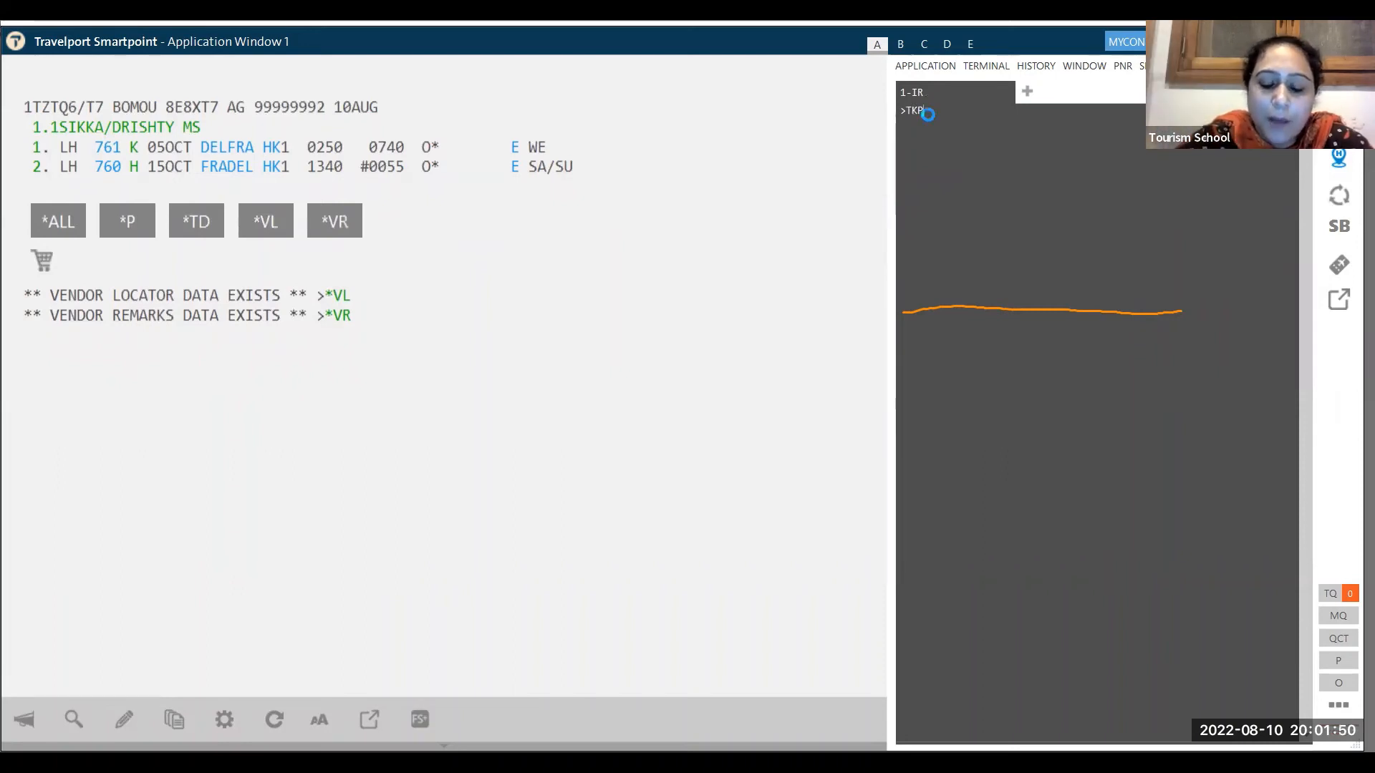
pyautogui.press('Return')
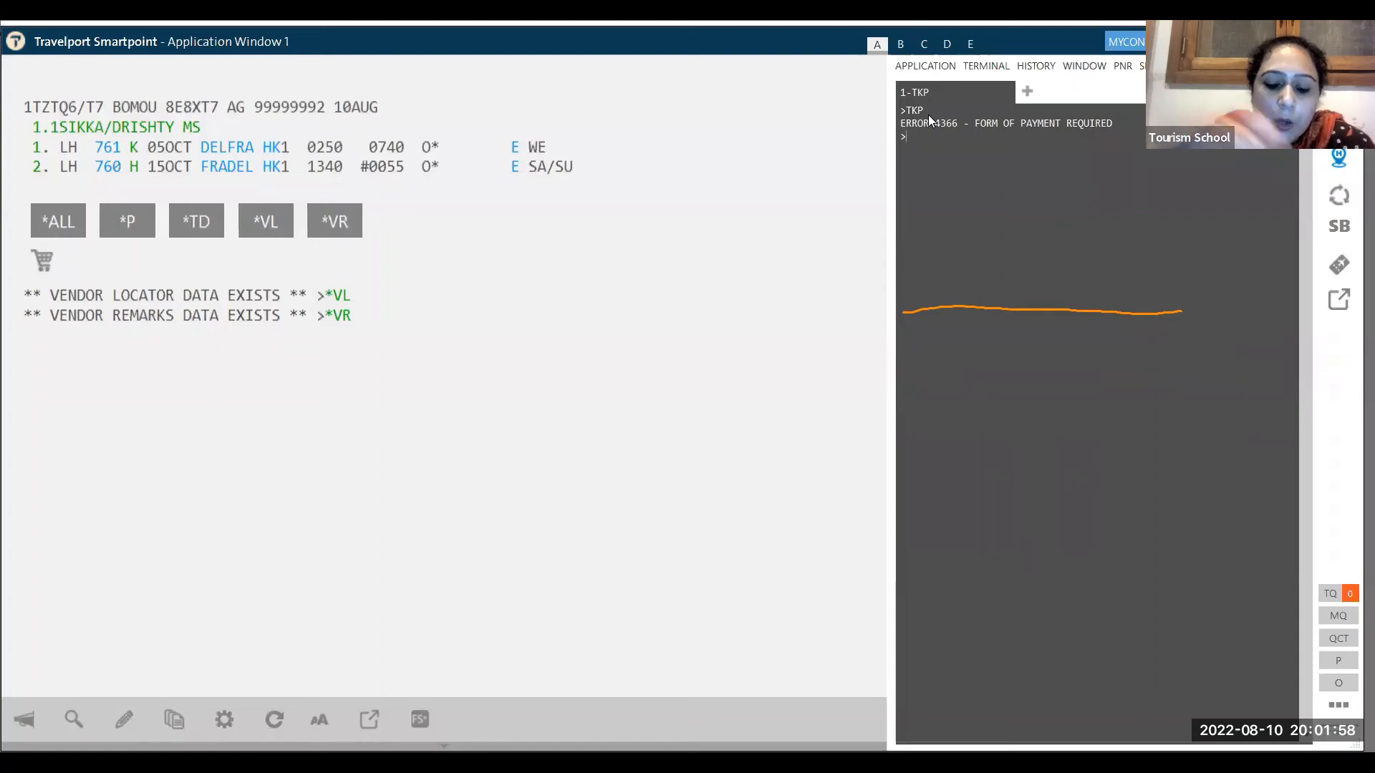
# - Ignore the booking and open the H/TKMO ticket modifiers help
pyautogui.write('I')
pyautogui.press('Return')
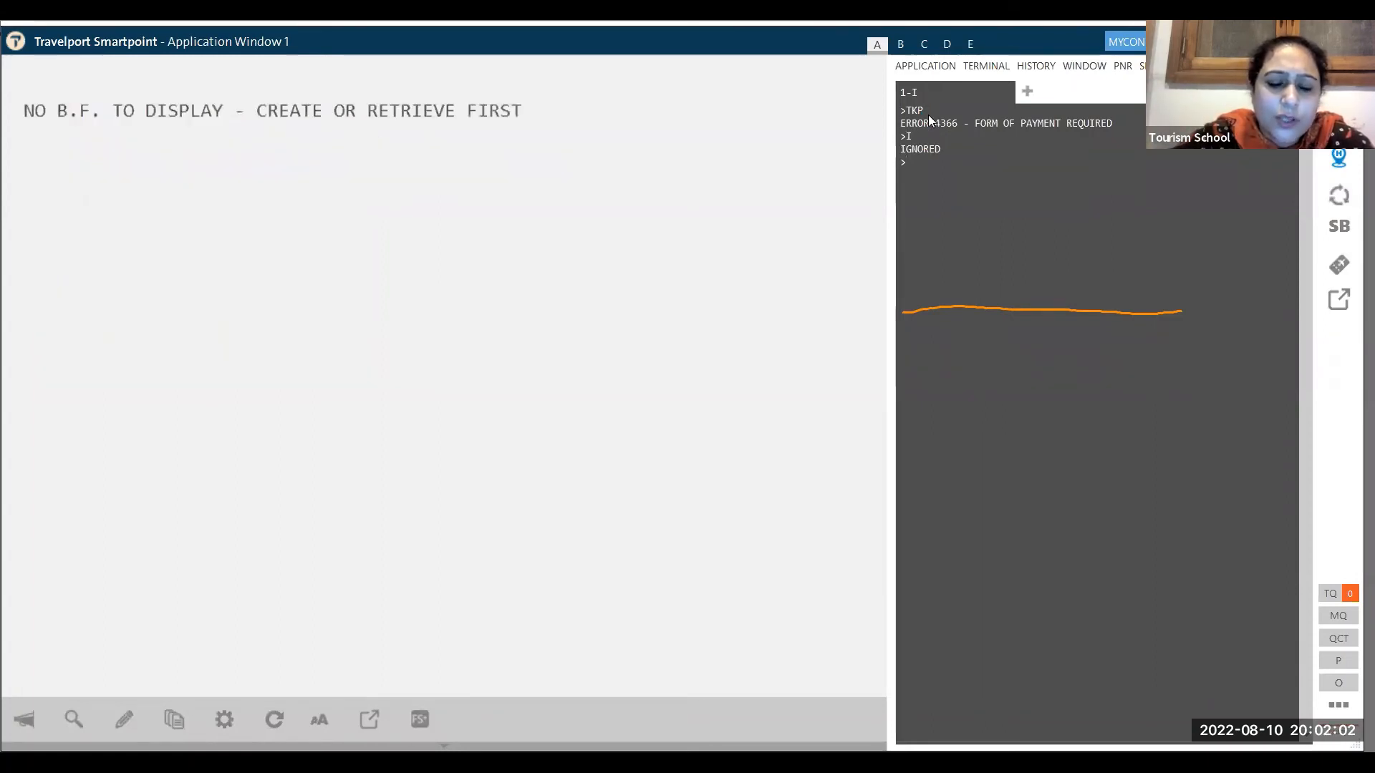
pyautogui.write('H/')
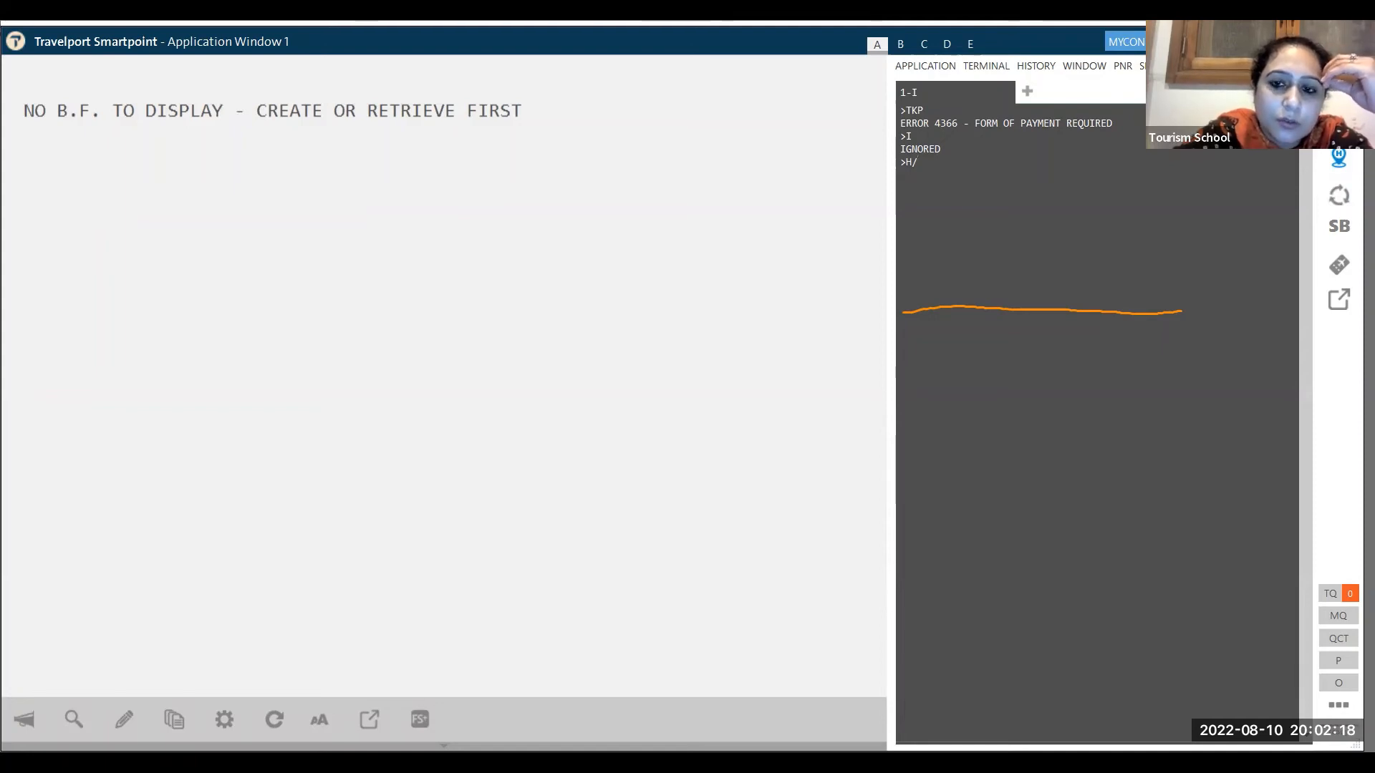
pyautogui.write('TKMO')
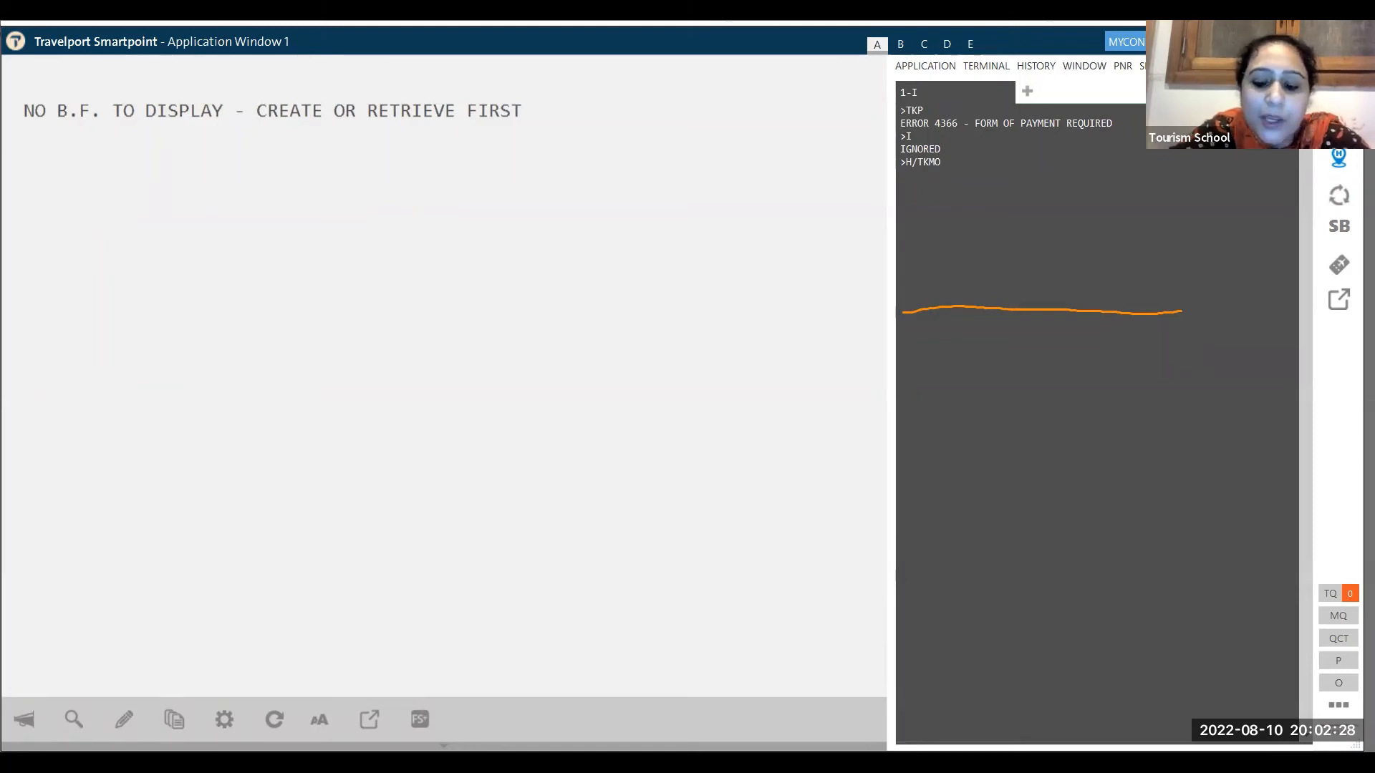
pyautogui.press('Return')
# - Page down twice with MD to the form of payment section
pyautogui.write('MD')
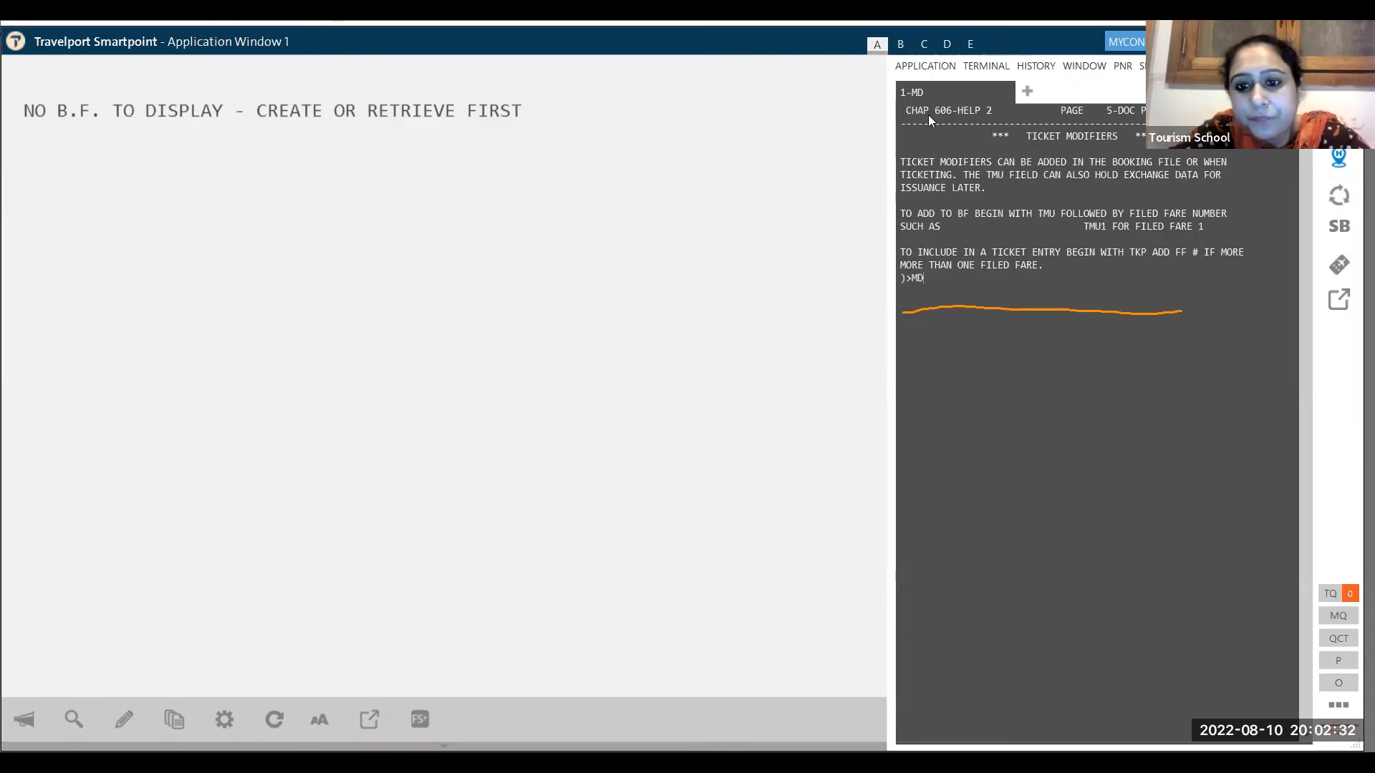
pyautogui.press('Return')
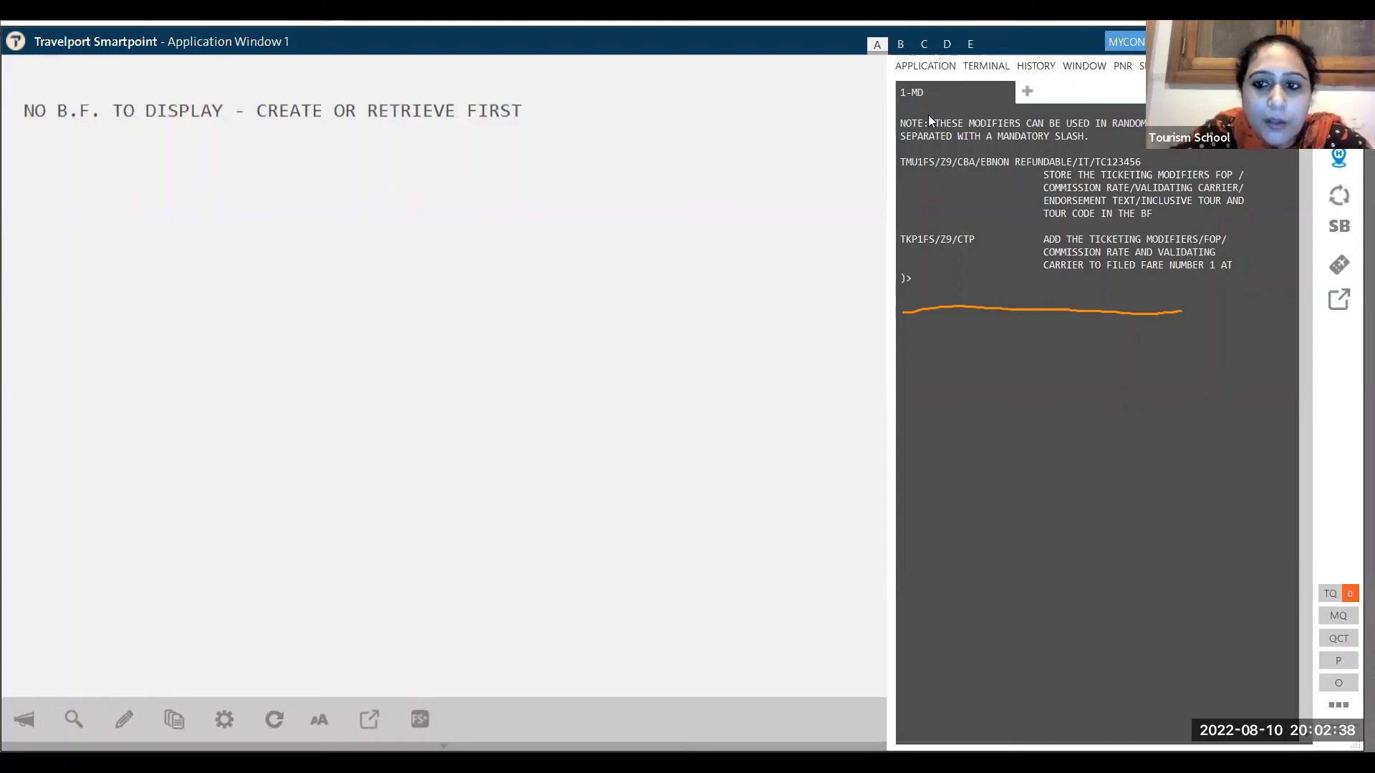
pyautogui.write('MD')
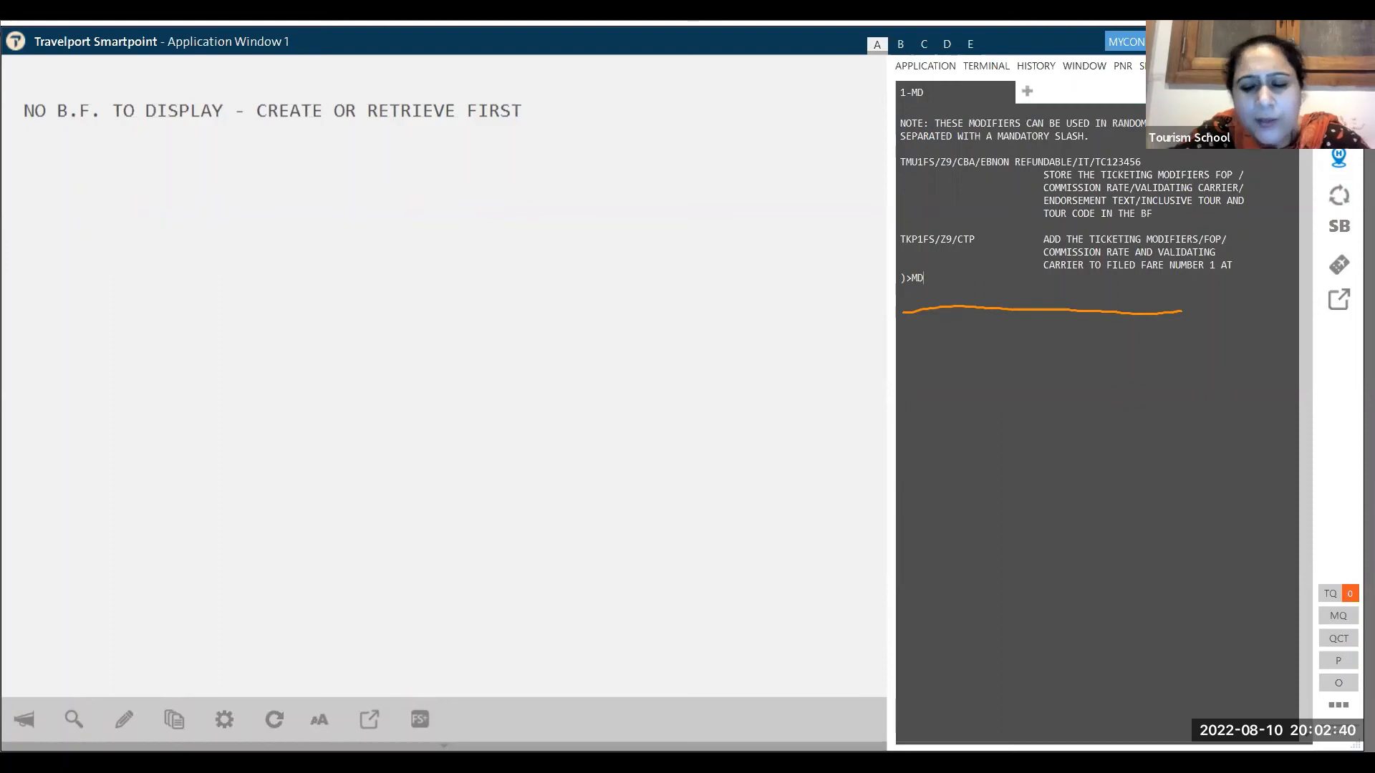
pyautogui.press('Return')
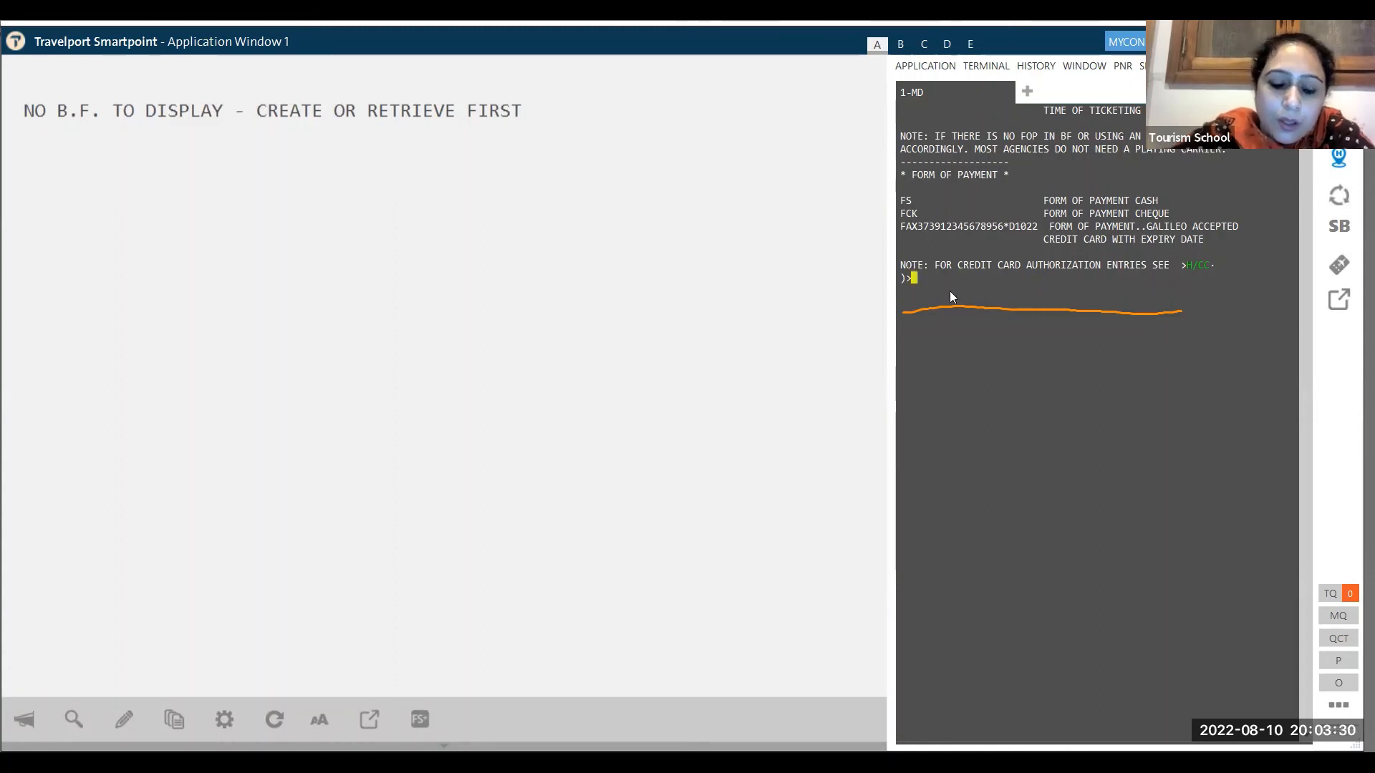
# - Page further down the TKMO help with MD, past the FMR and FMS payment types
pyautogui.write('MD')
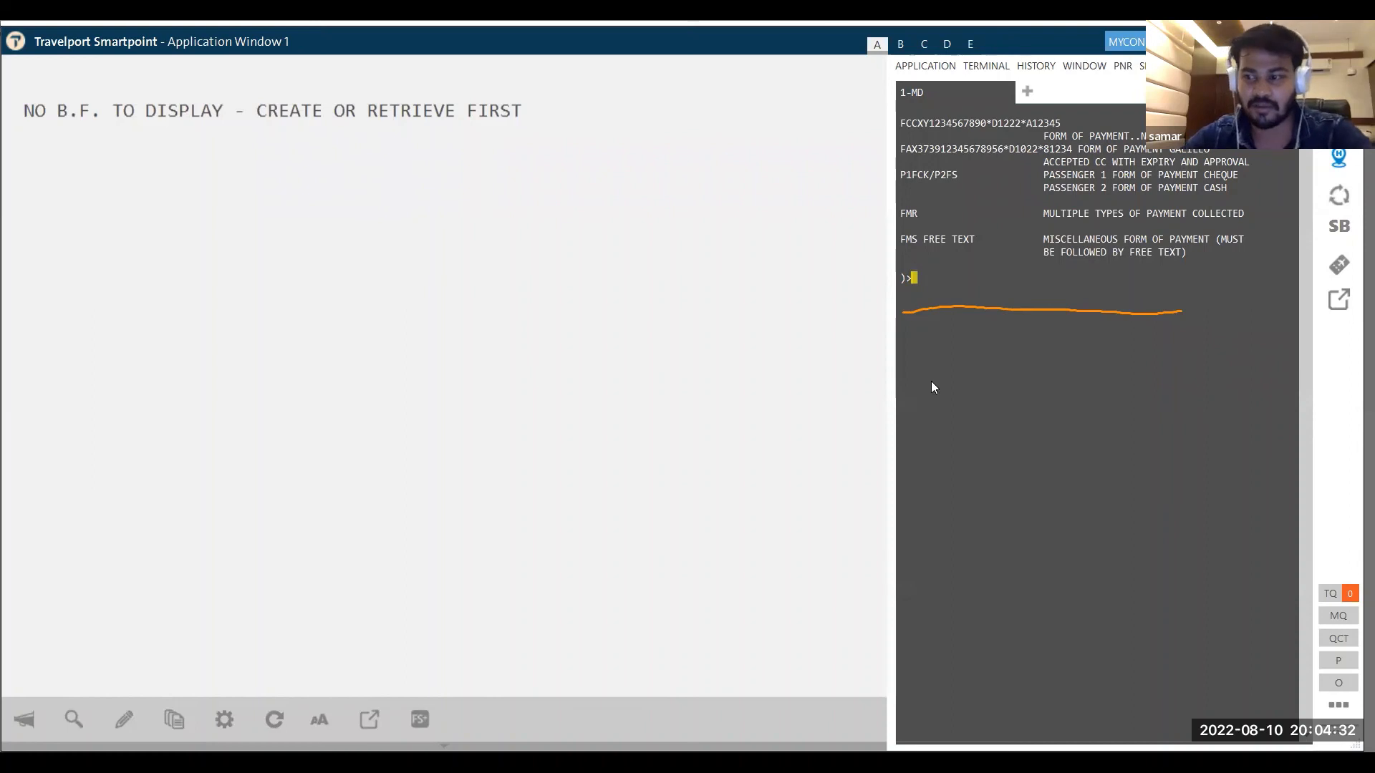
pyautogui.write('MD')
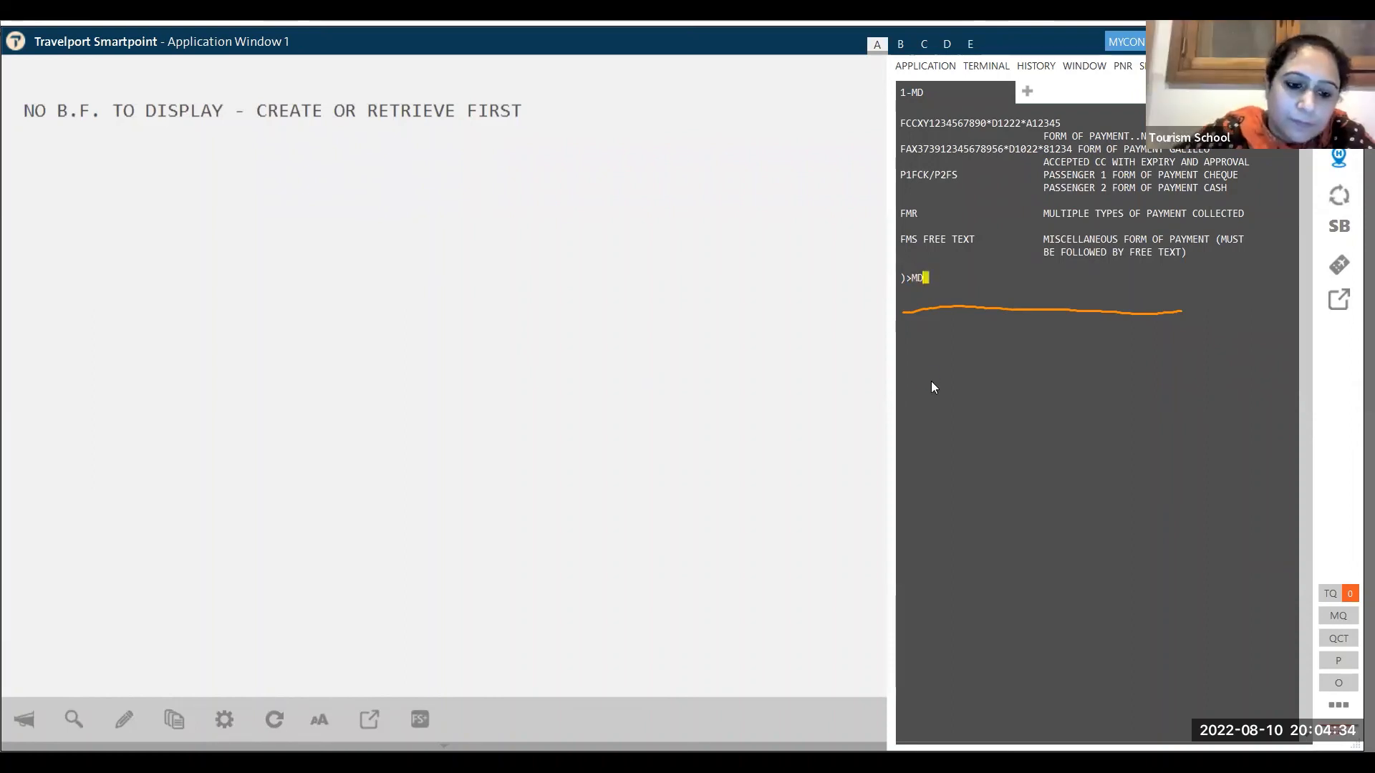
pyautogui.press('Return')
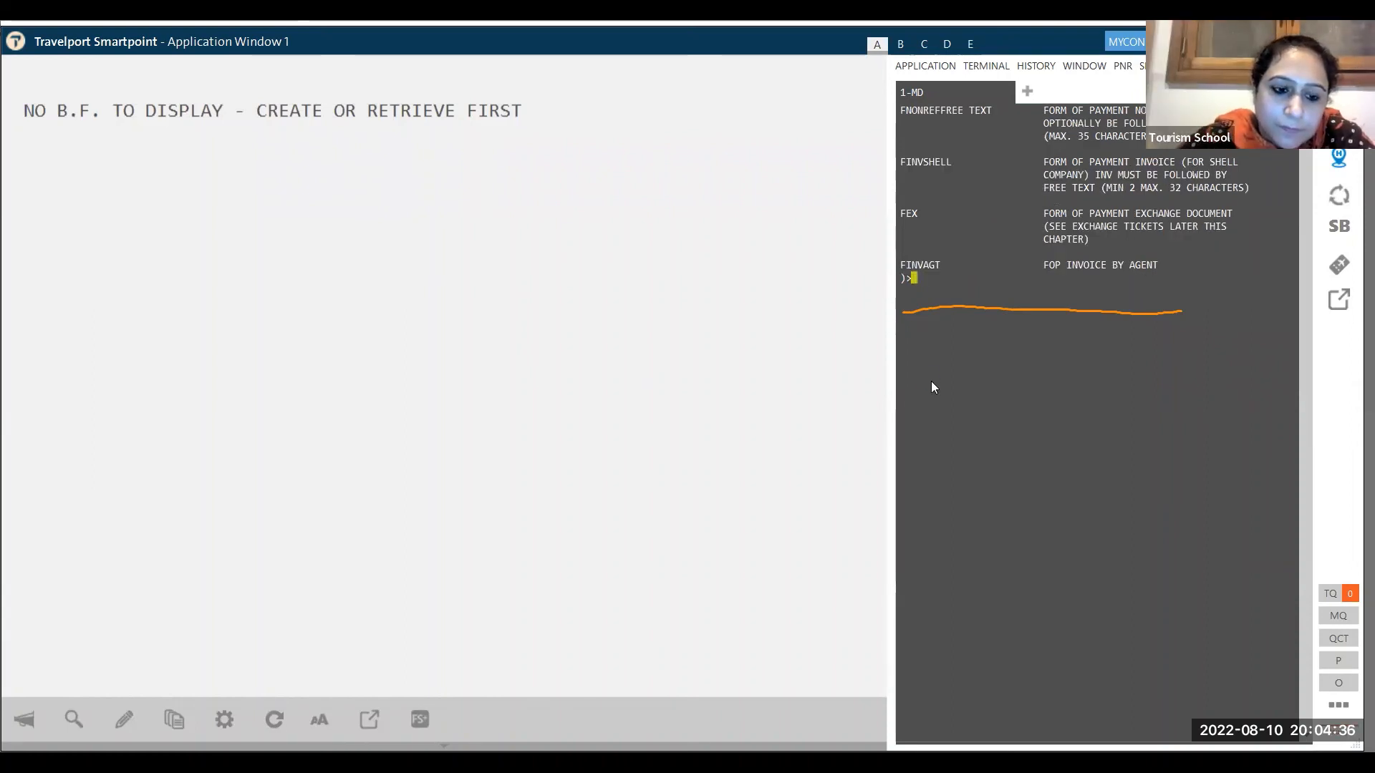